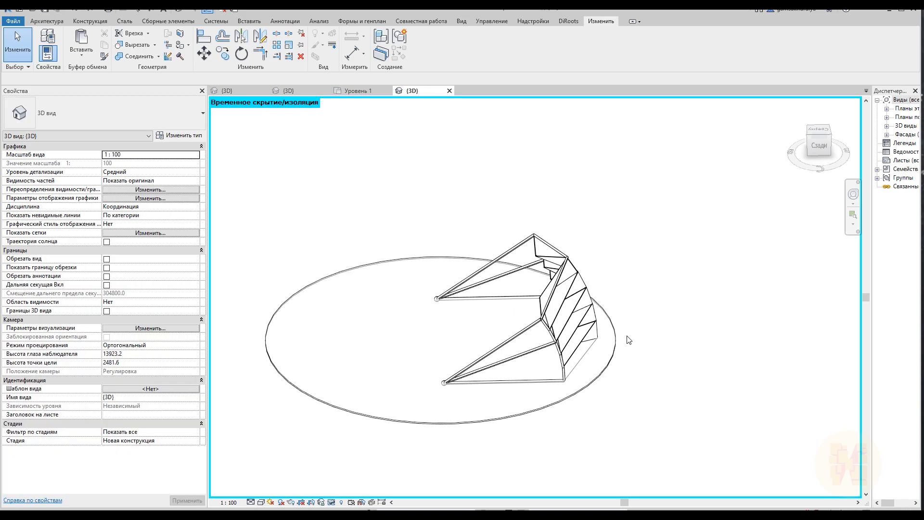
Set the Point_Offset type parameter of the shelter mass to 0.1 and apply it to the model
click(575, 346)
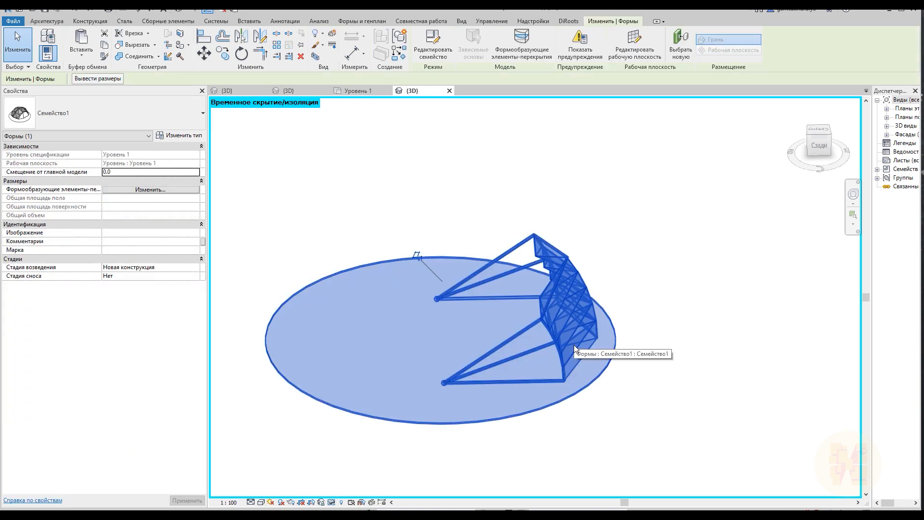
click(174, 136)
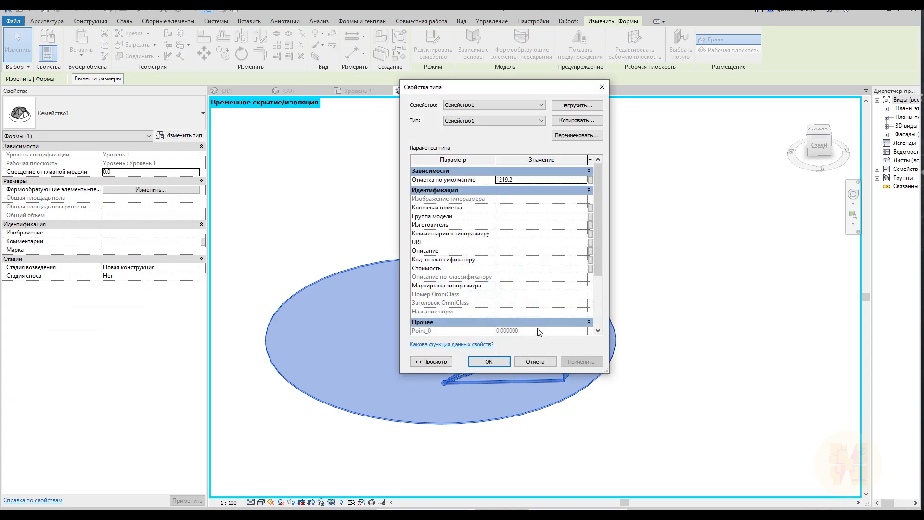
scroll(544, 292, down, 3)
click(547, 319)
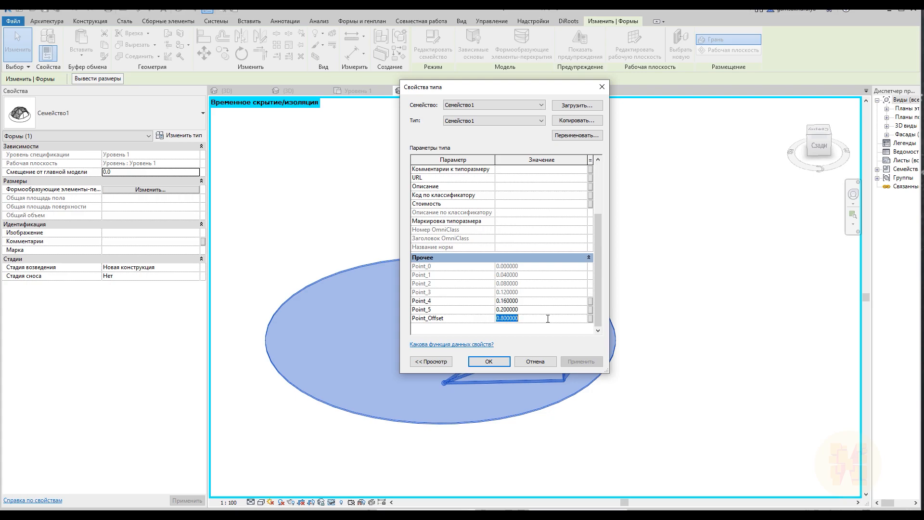
text(0.1)
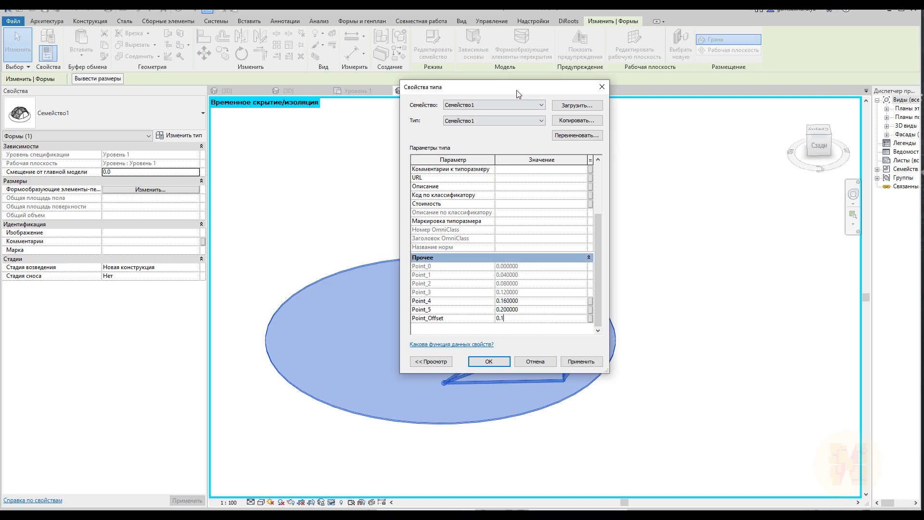
drag(519, 94, 758, 95)
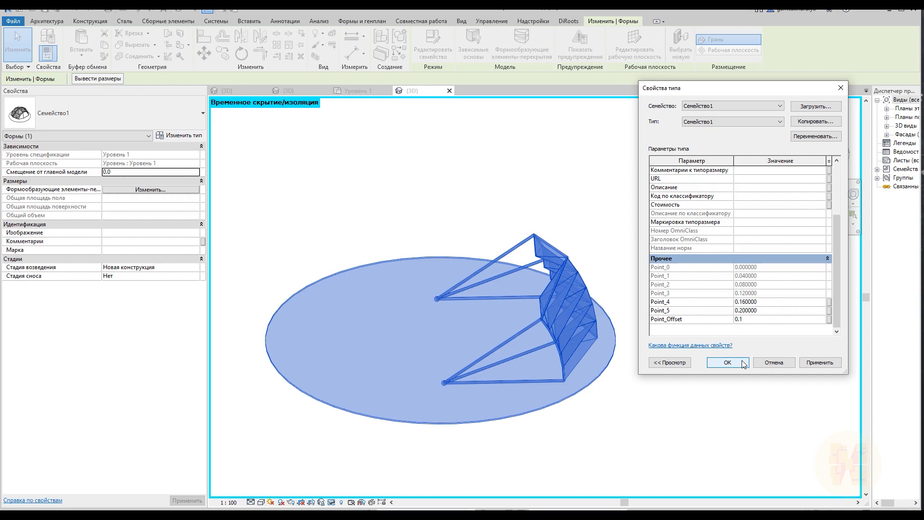
click(727, 362)
click(671, 372)
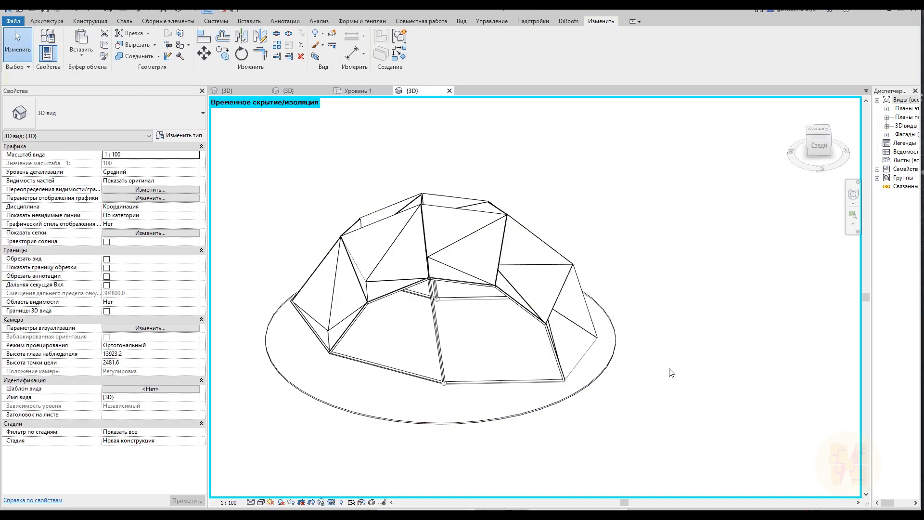
shift+middle_drag(503, 370, 340, 337)
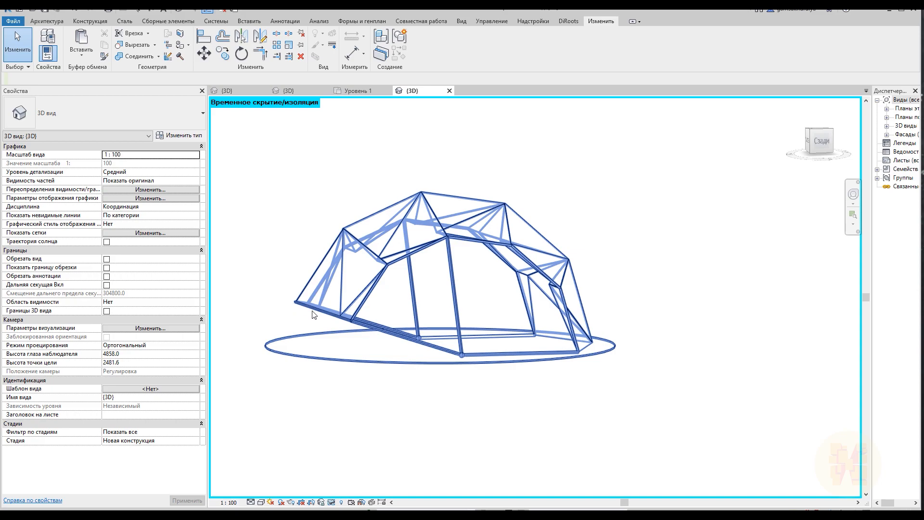
shift+middle_drag(491, 371, 601, 427)
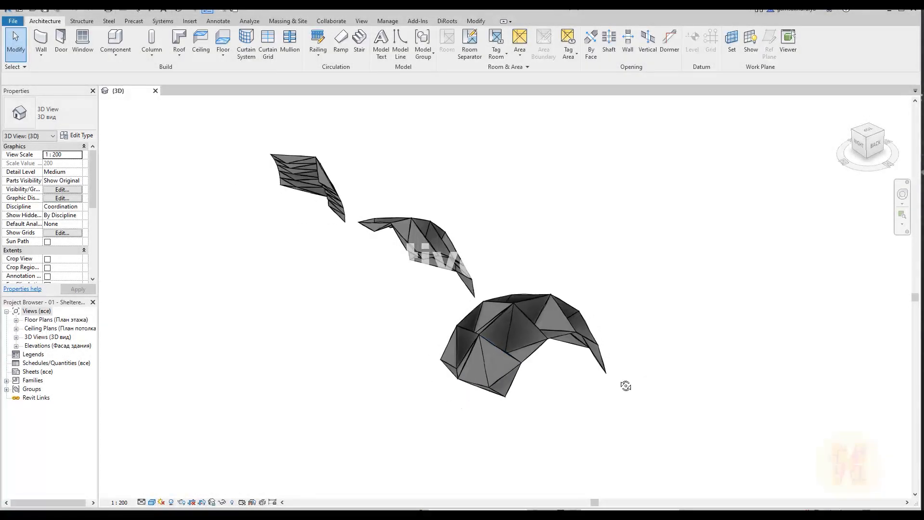
shift+middle_drag(626, 386, 547, 365)
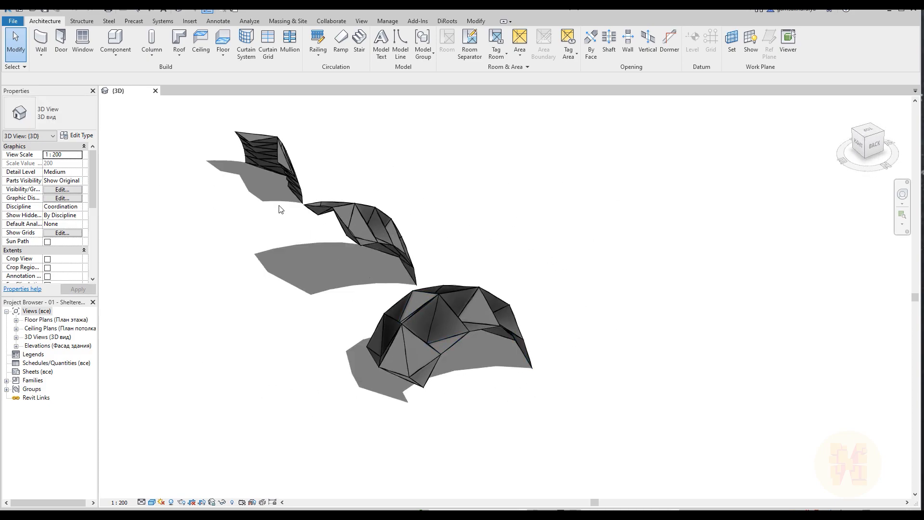
shift+middle_drag(480, 375, 523, 371)
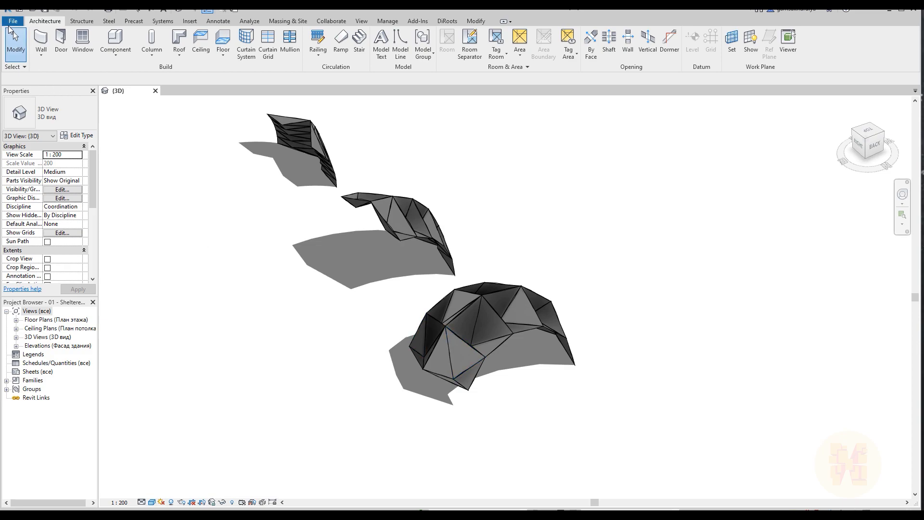
Create a new project from the Metric-Architectural Template
click(12, 21)
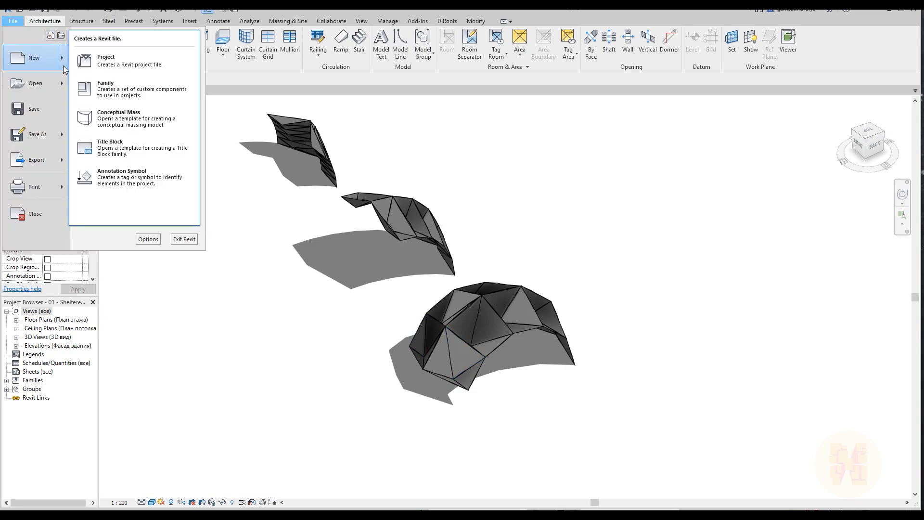
click(80, 60)
click(436, 244)
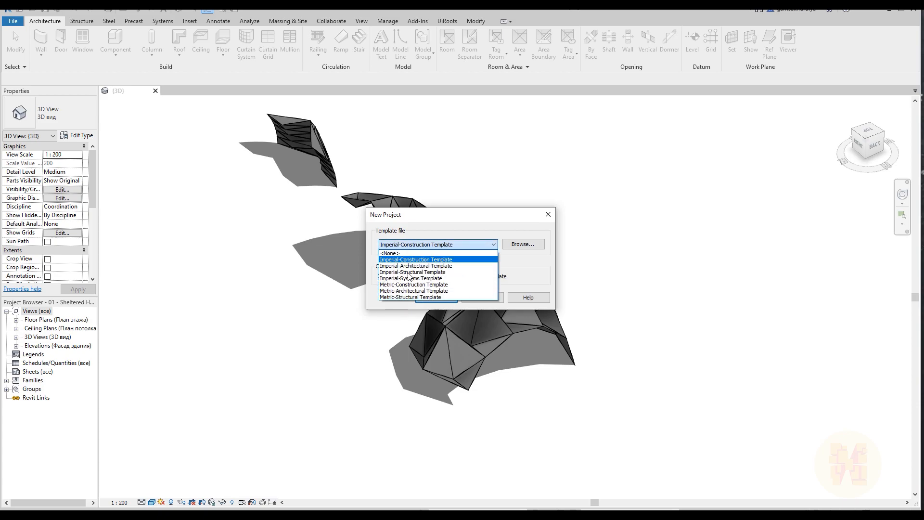
click(417, 291)
click(438, 298)
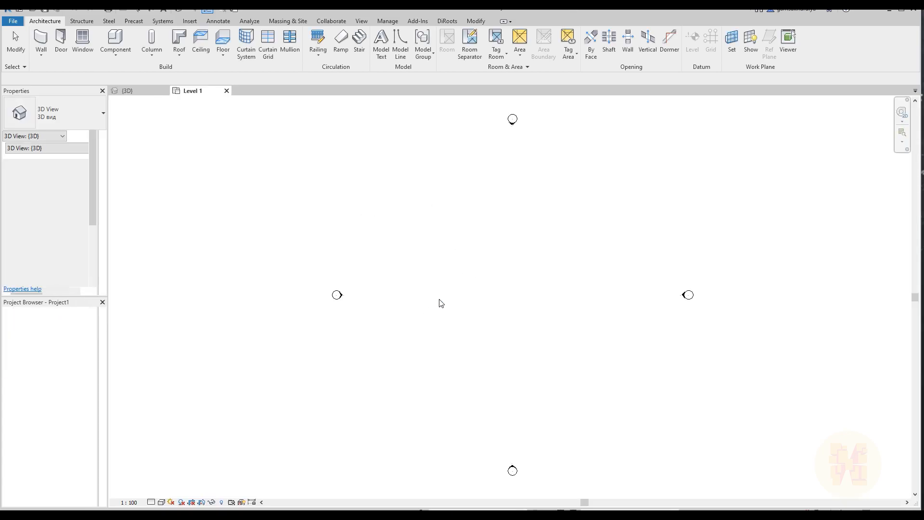
middle_drag(551, 317, 504, 312)
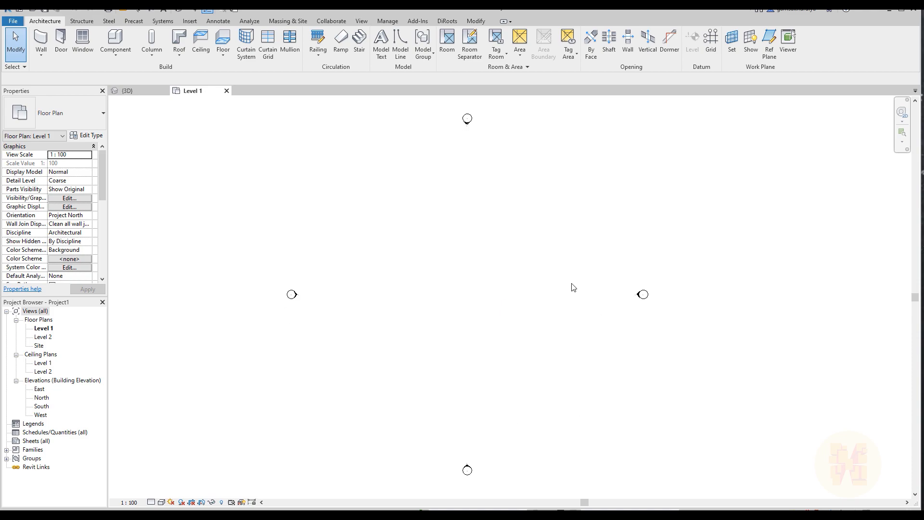
click(13, 21)
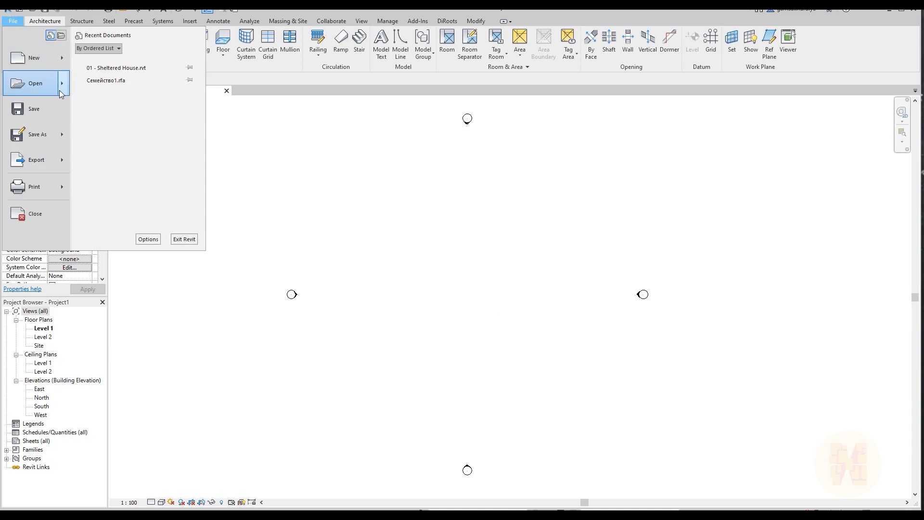
mouse_move(65, 64)
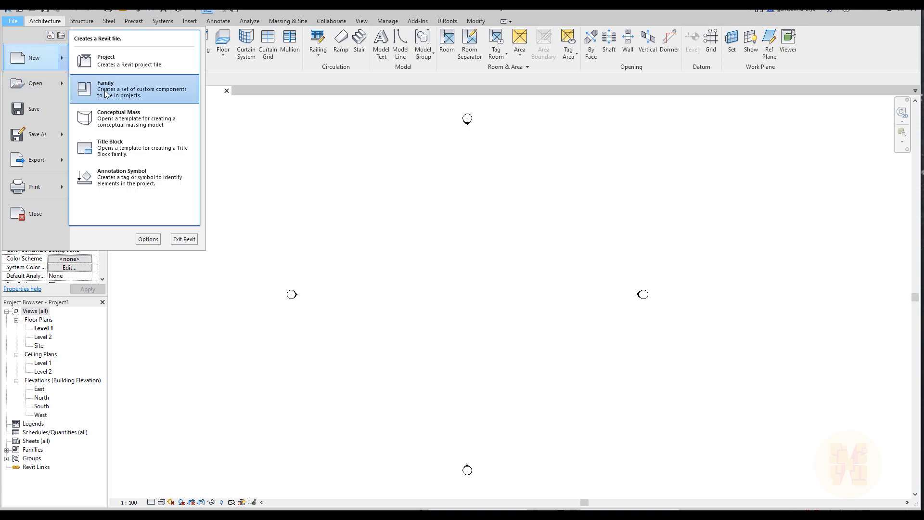
click(137, 122)
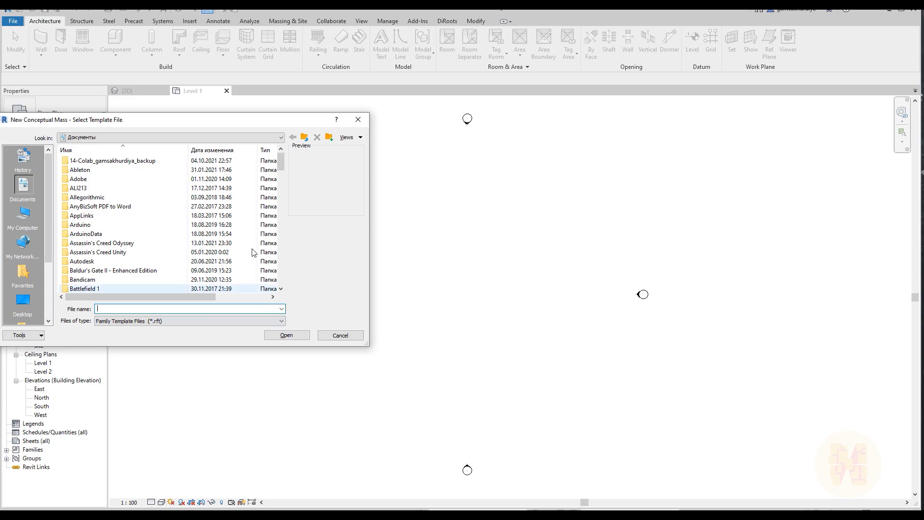
click(340, 335)
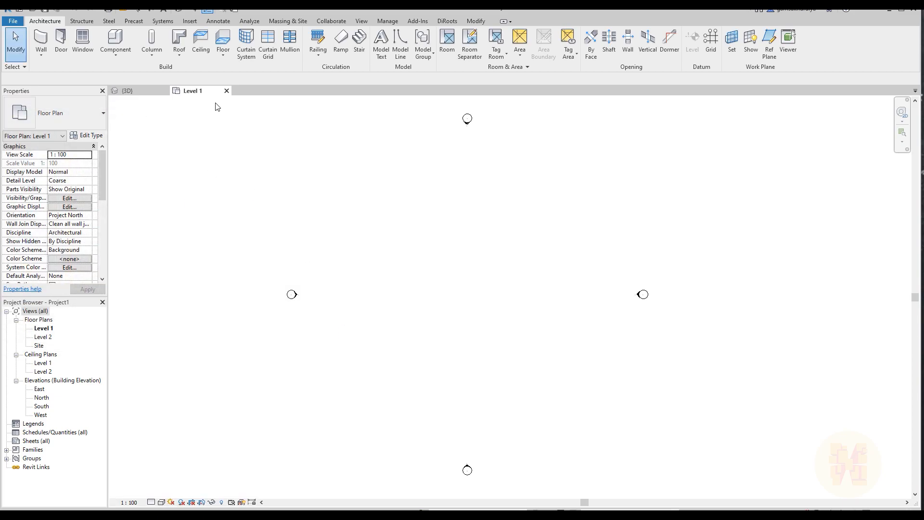
click(12, 25)
mouse_move(61, 63)
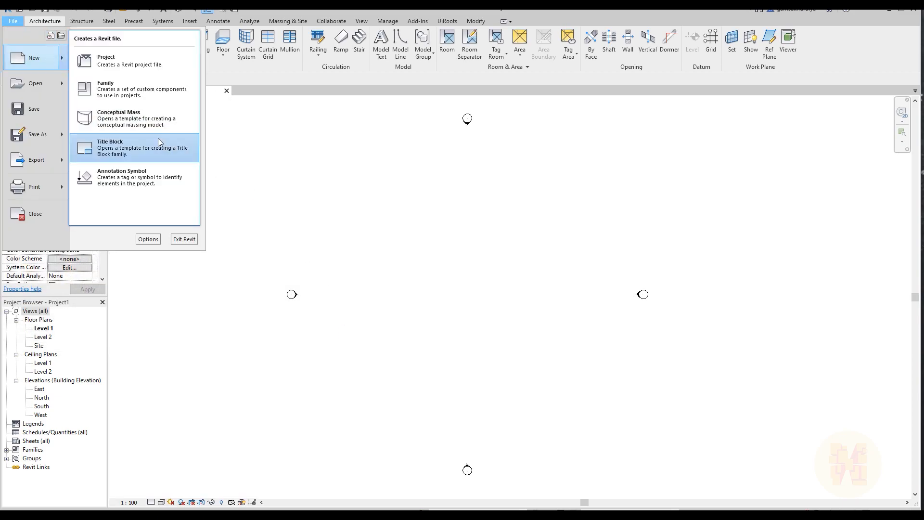
click(152, 119)
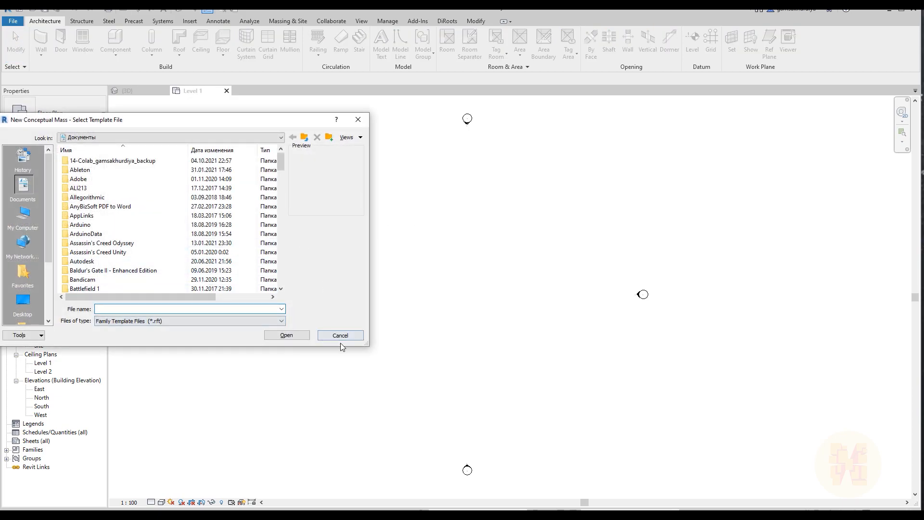
click(336, 338)
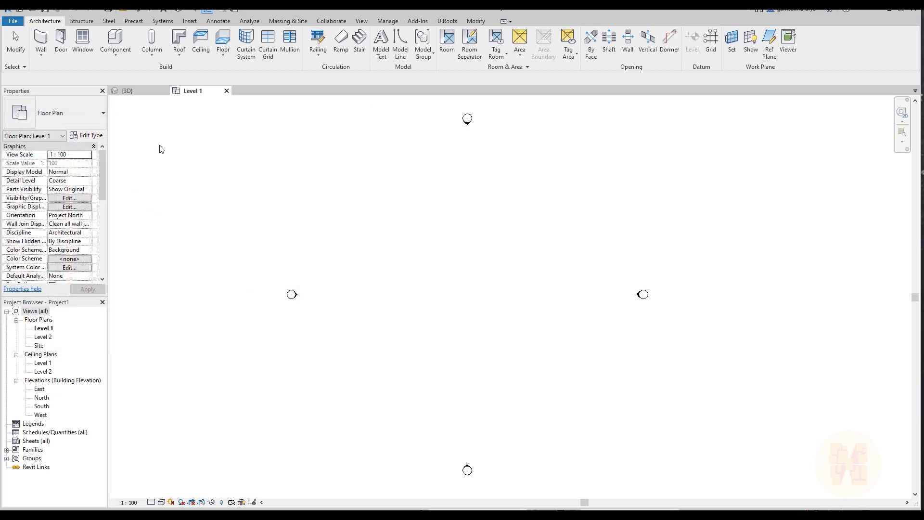
Create a new family from the Metric Mass.rft template in the English Conceptual Mass template folder
click(13, 24)
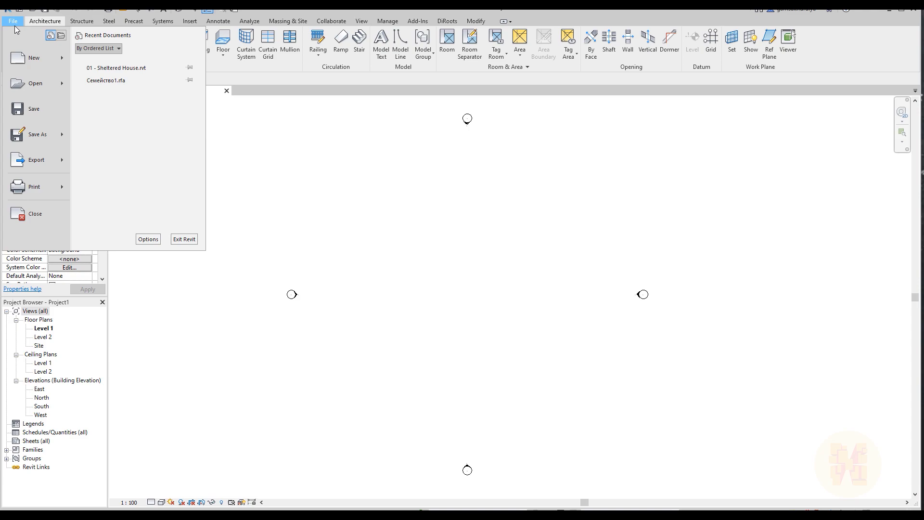
mouse_move(64, 65)
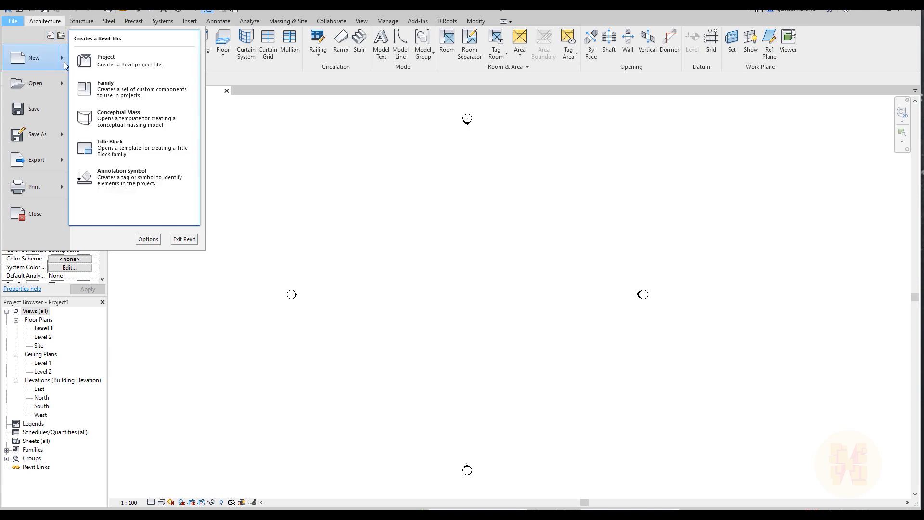
click(118, 95)
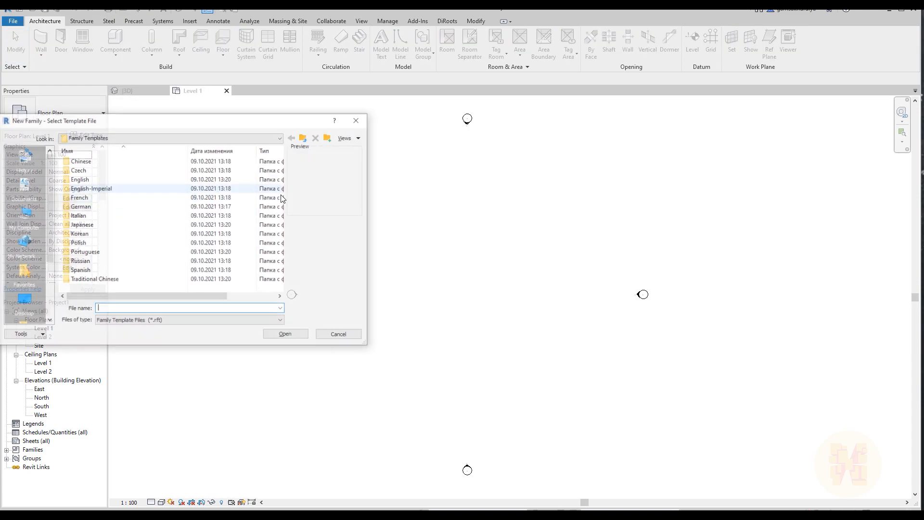
double_click(80, 179)
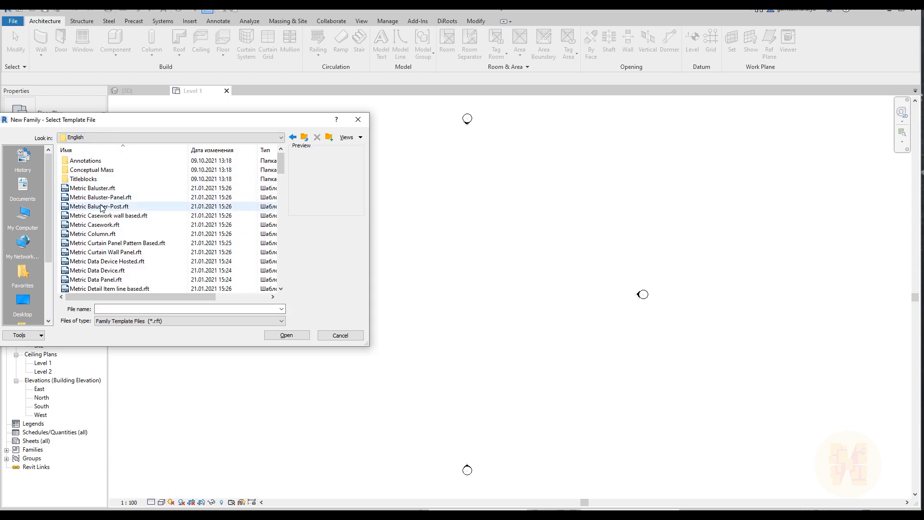
double_click(98, 170)
click(98, 163)
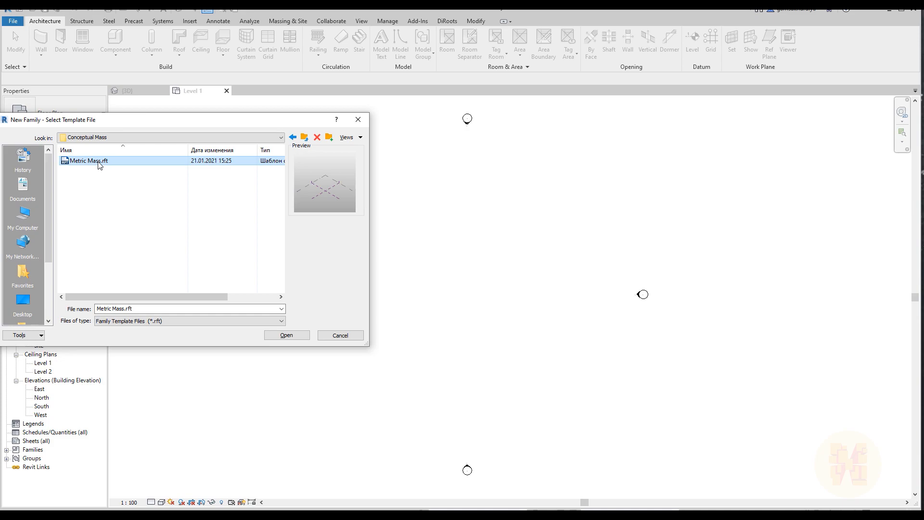
drag(201, 121, 433, 141)
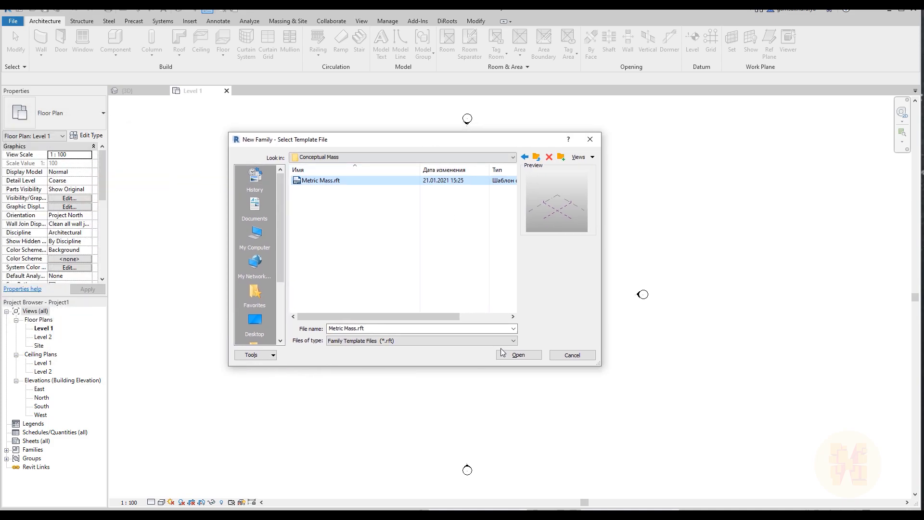
click(514, 355)
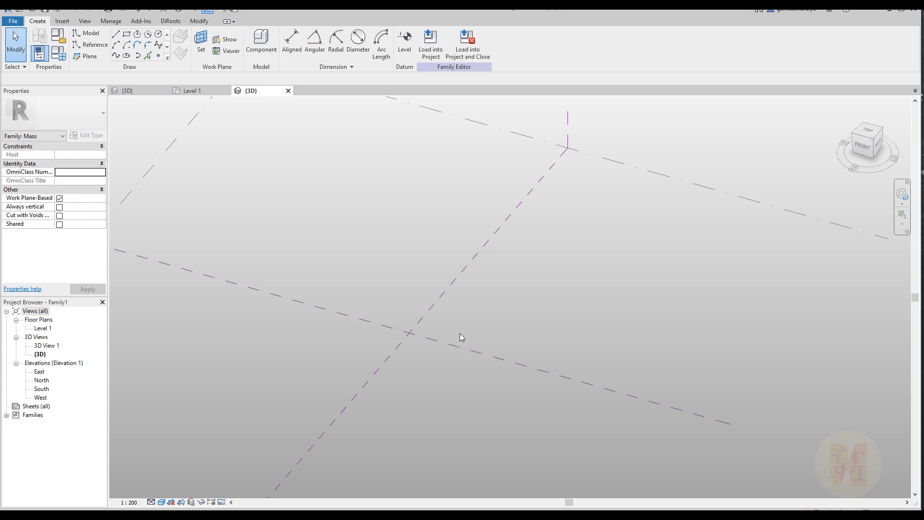
Set the Center (Front/Back) reference plane as the work plane and orient the 3D view to Front
click(341, 315)
scroll(341, 316, down, 3)
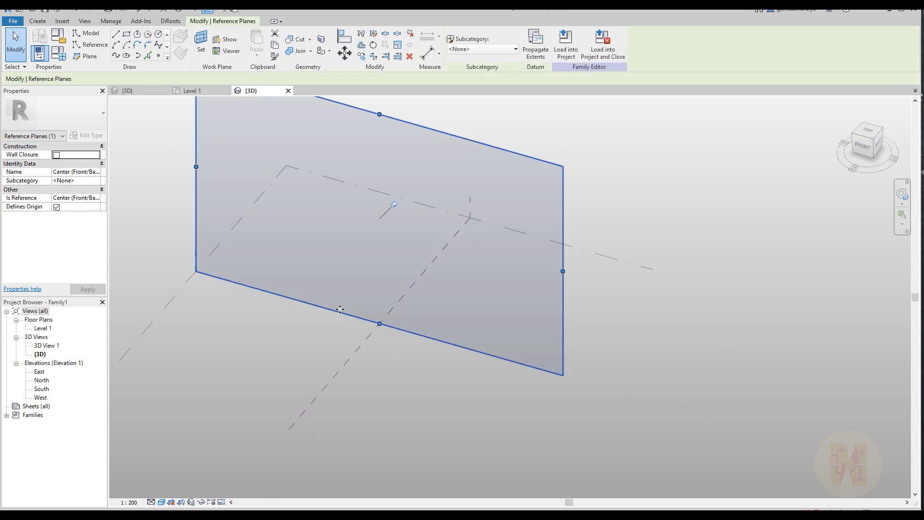
middle_drag(313, 281, 330, 318)
click(358, 321)
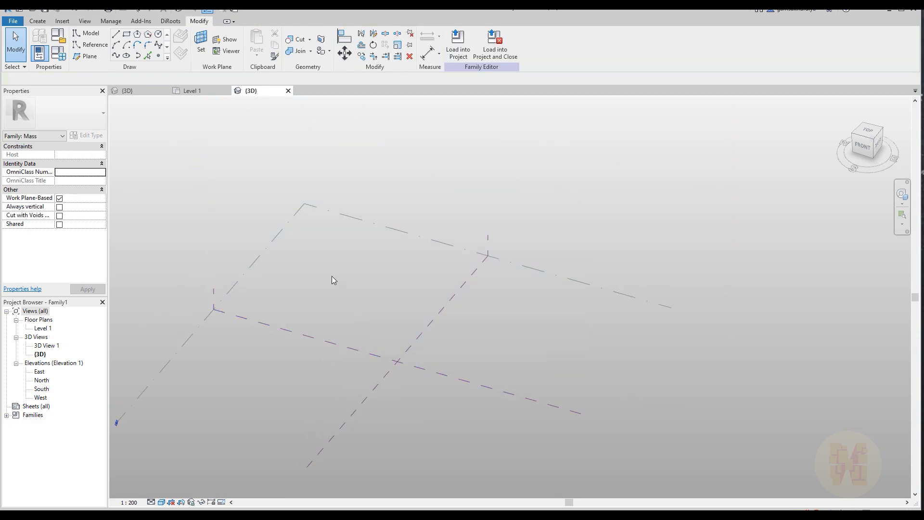
click(202, 50)
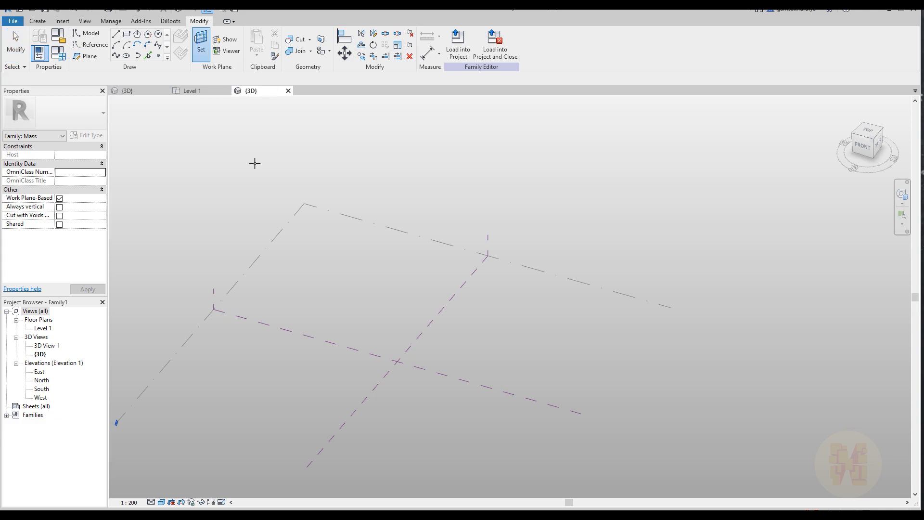
click(309, 337)
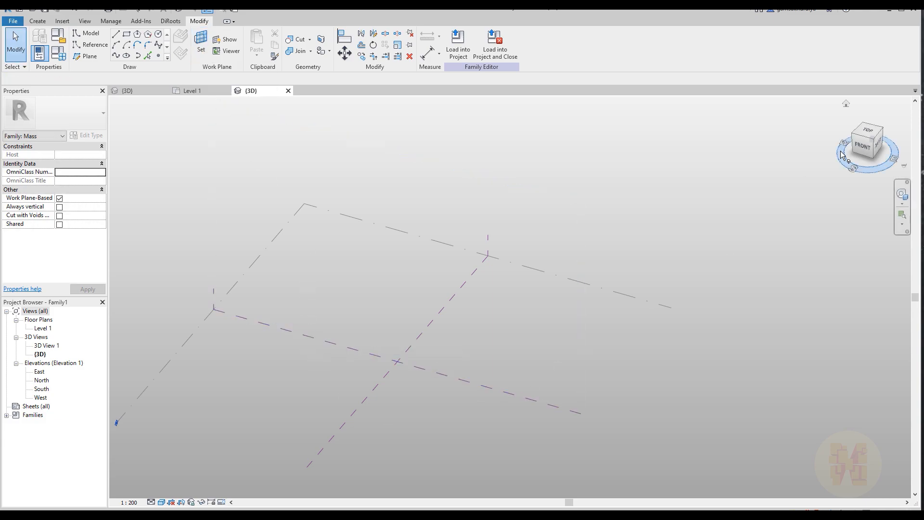
click(862, 146)
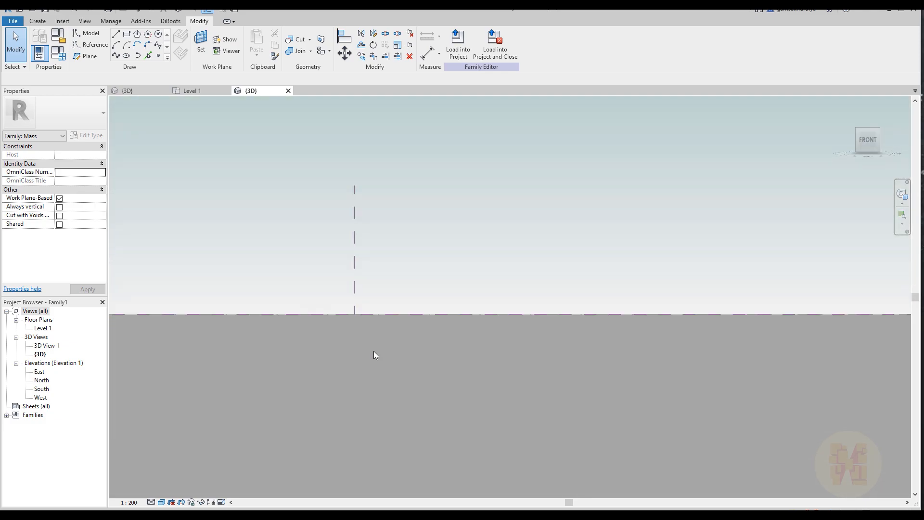
Draw a semicircular reference arc of about 5550 mm radius standing on the level line across the center plane
click(96, 45)
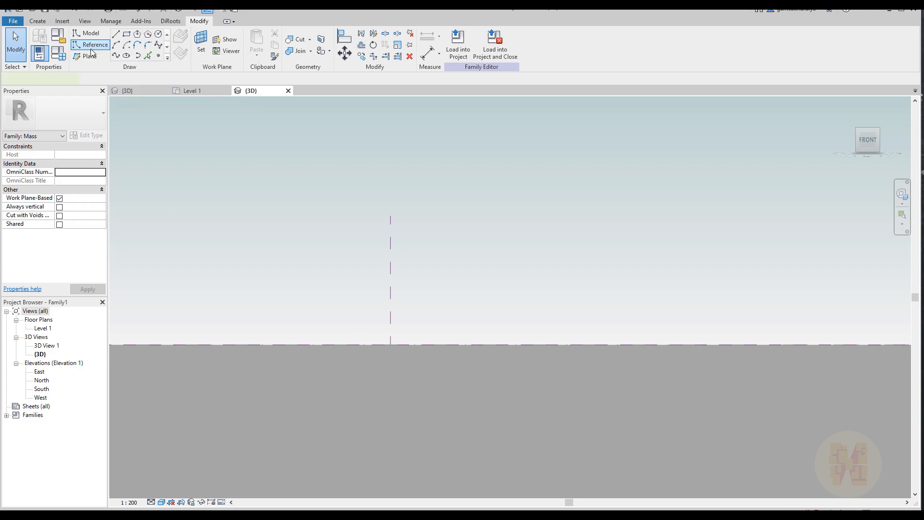
click(117, 45)
click(281, 344)
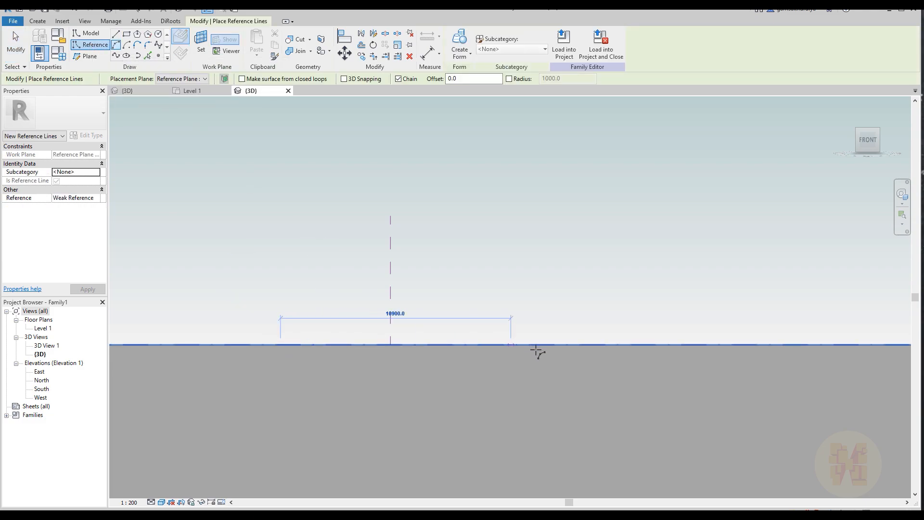
click(515, 345)
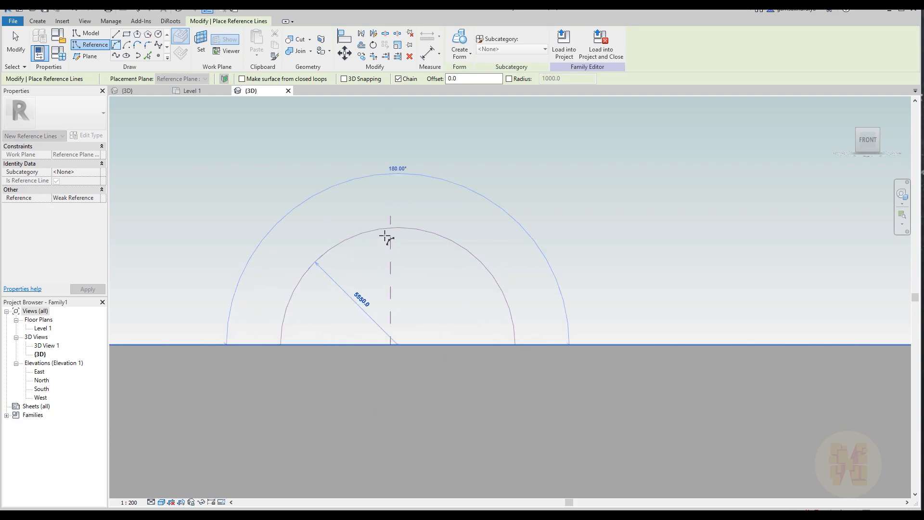
click(385, 237)
key(Escape)
key(Escape)
Move the reference arc about 400 mm horizontally so its crown lies on the Center (Left/Right) reference plane
shift+middle_drag(443, 291, 409, 371)
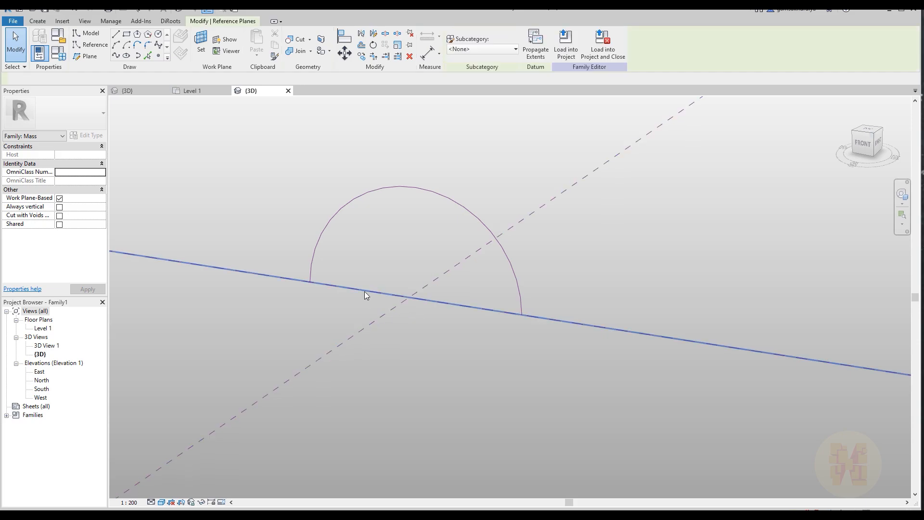
click(365, 291)
scroll(365, 291, down, 3)
middle_drag(338, 244, 367, 299)
scroll(408, 354, up, 2)
click(409, 356)
click(408, 251)
shift+middle_drag(437, 292, 478, 304)
click(865, 145)
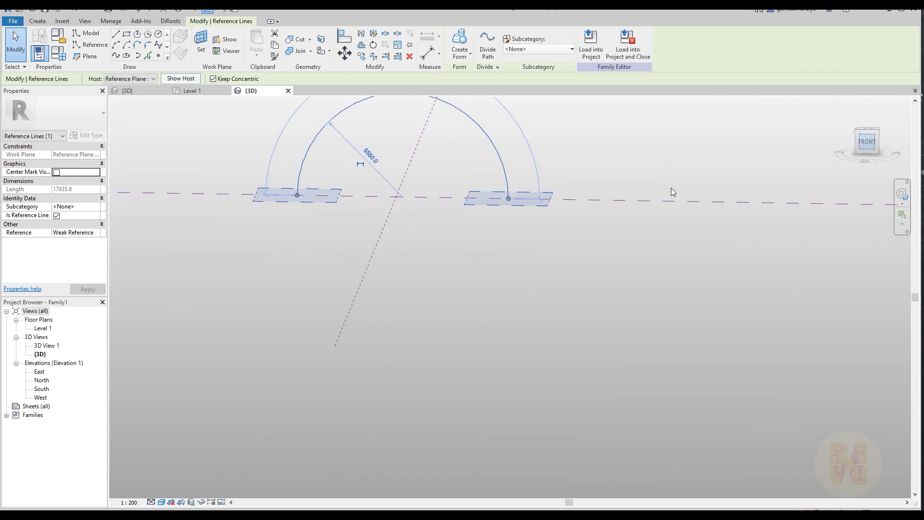
scroll(544, 262, up, 1)
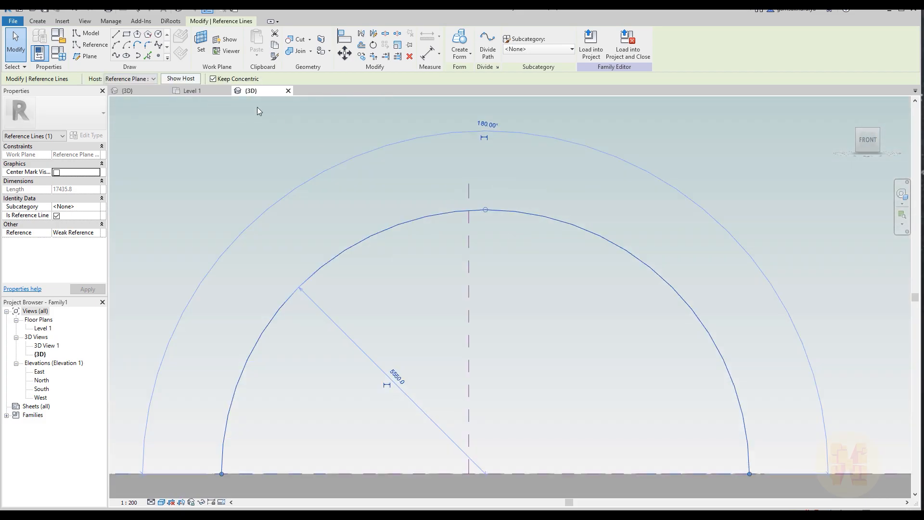
click(345, 59)
click(487, 210)
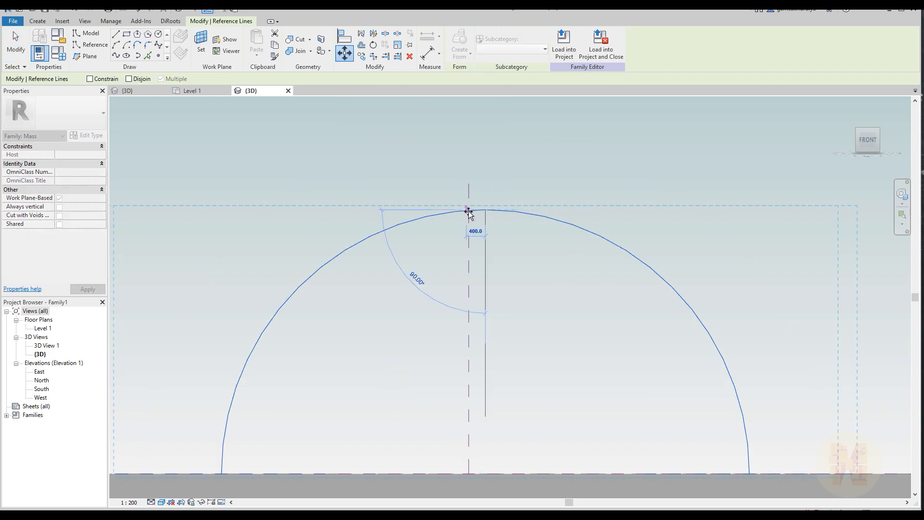
click(472, 213)
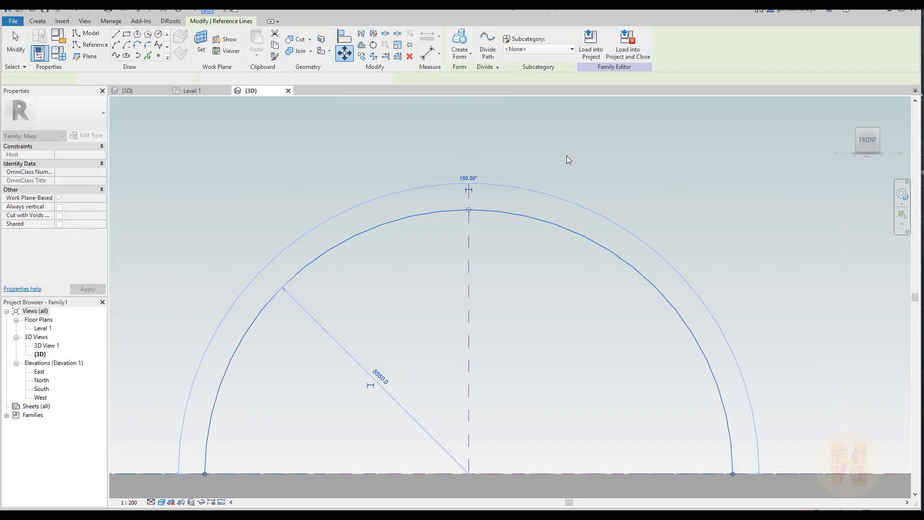
click(439, 233)
Place five reference points along the arc, from near its right foot to just past the crown
scroll(439, 233, down, 2)
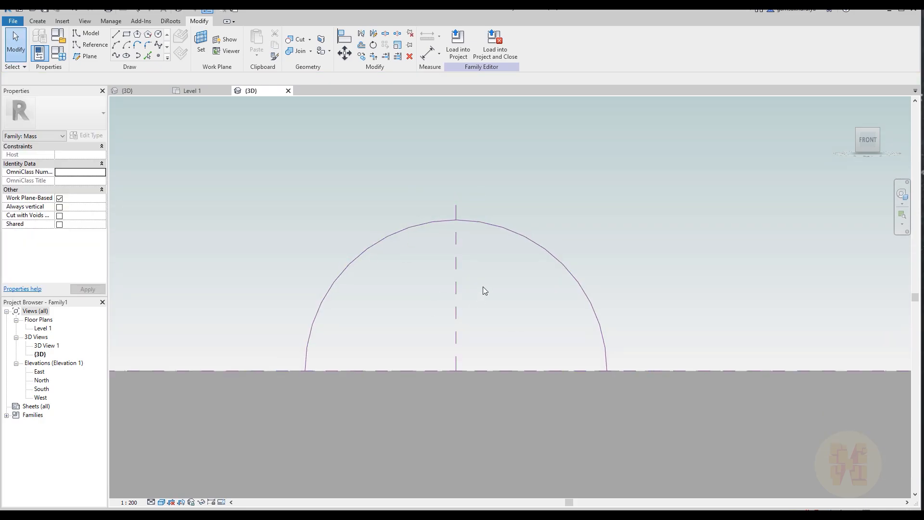
shift+middle_drag(519, 276, 487, 323)
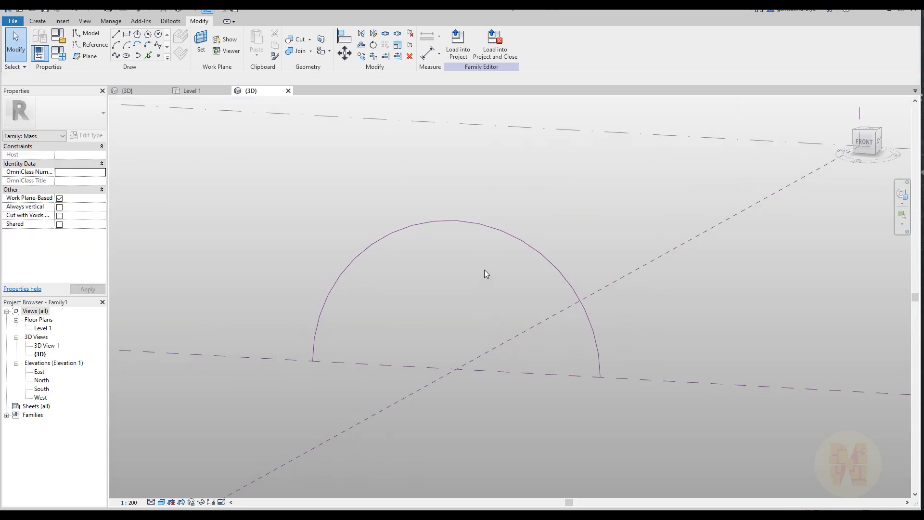
shift+middle_drag(457, 215, 462, 273)
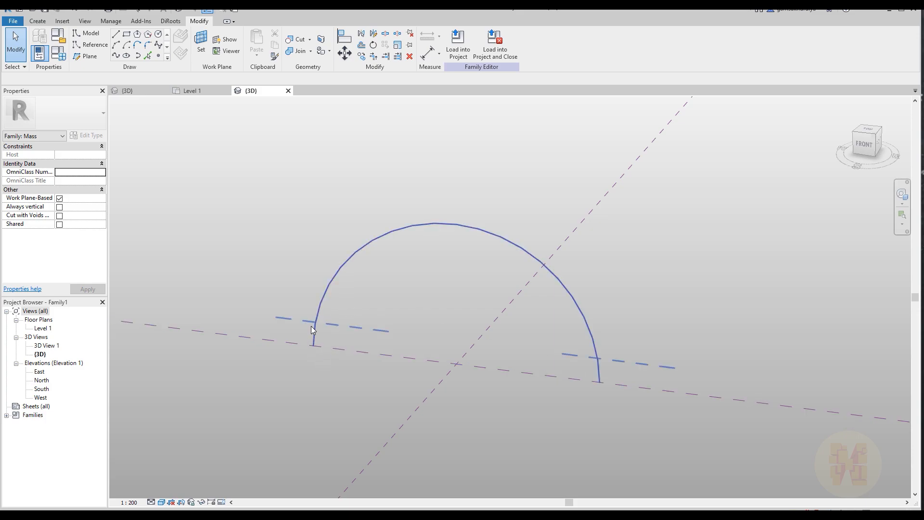
click(158, 57)
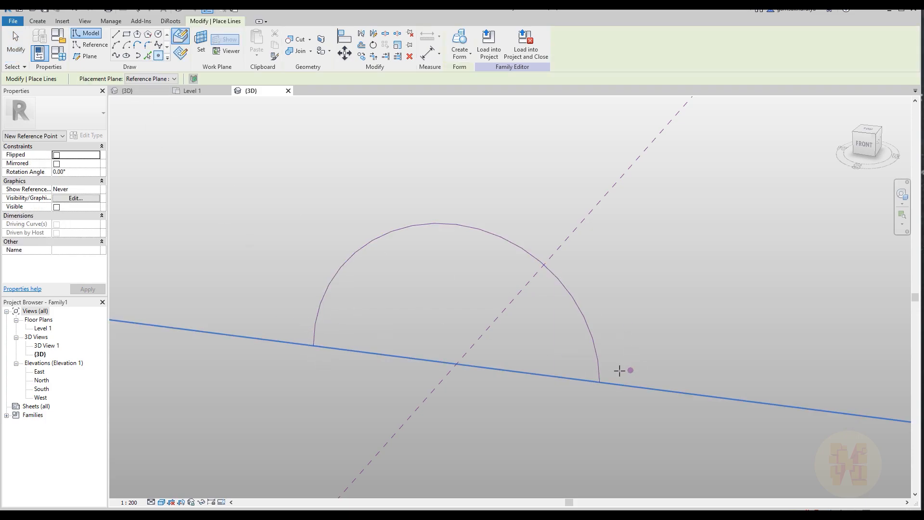
click(581, 310)
click(534, 255)
click(473, 227)
click(400, 228)
key(Escape)
key(Escape)
With the lowest reference point selected, widen the Properties palette and dock the Project Browser on the opposite side
middle_drag(629, 340, 569, 306)
drag(494, 300, 559, 331)
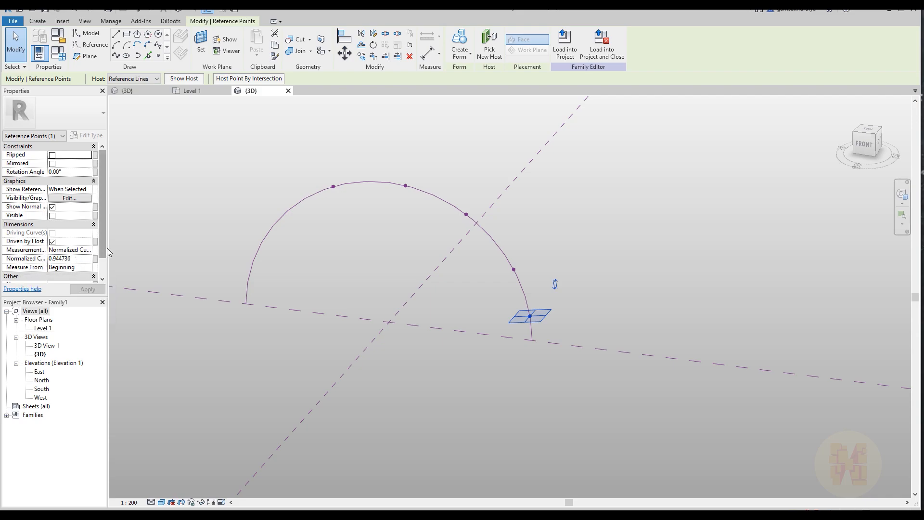
drag(109, 251, 162, 260)
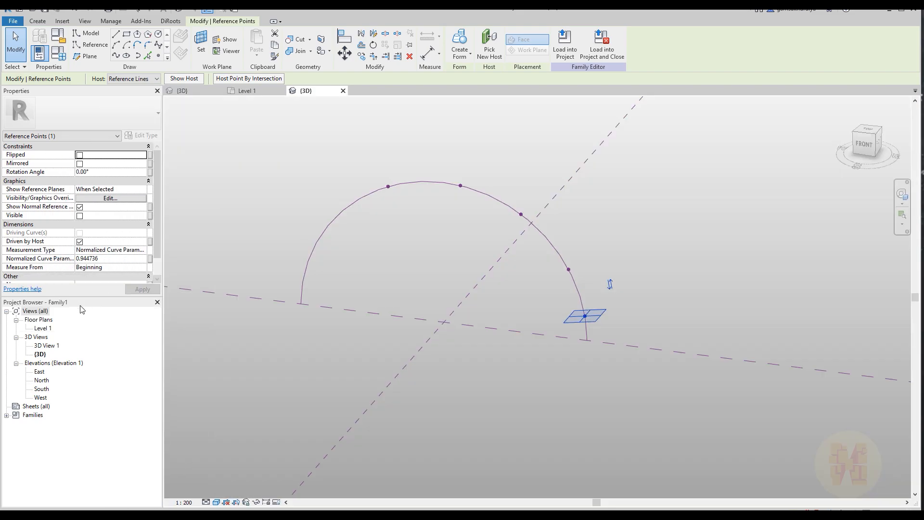
drag(76, 305, 914, 227)
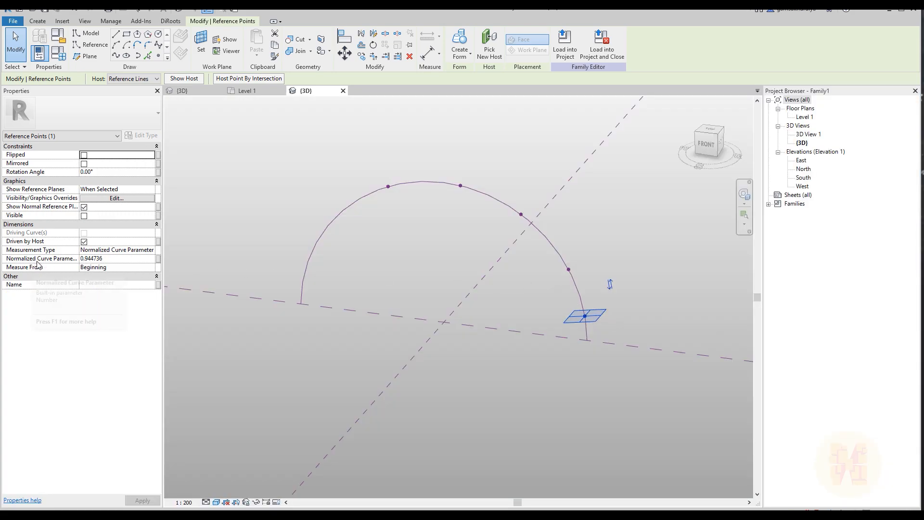
Associate the lowest point's Normalized Curve Parameter with a new family type parameter named Point_1
click(158, 260)
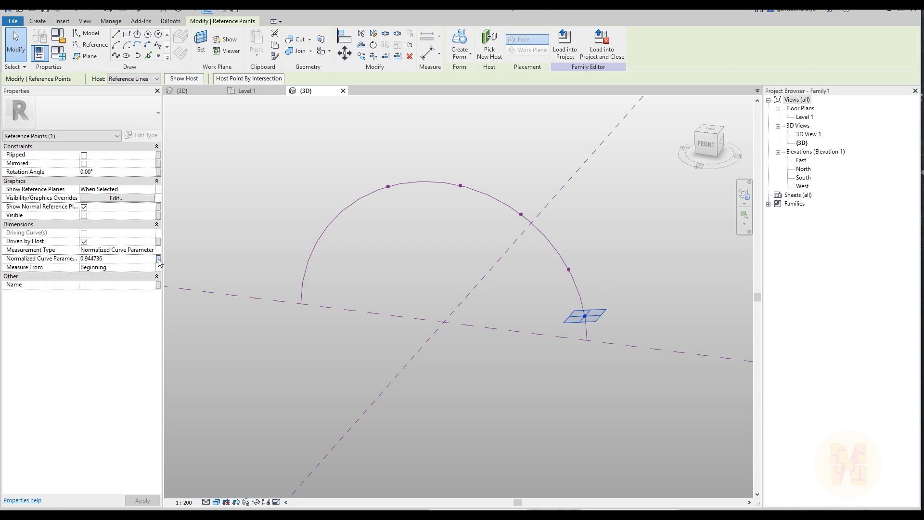
click(391, 323)
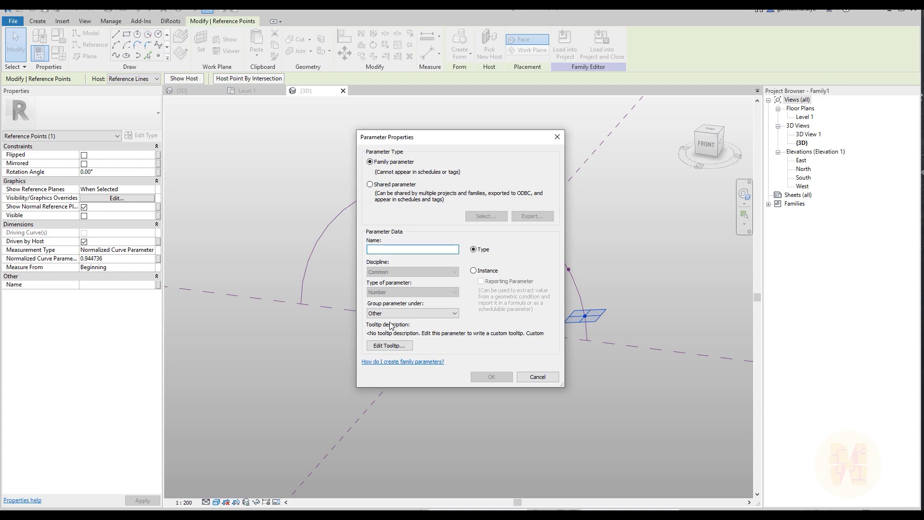
text(Point_1)
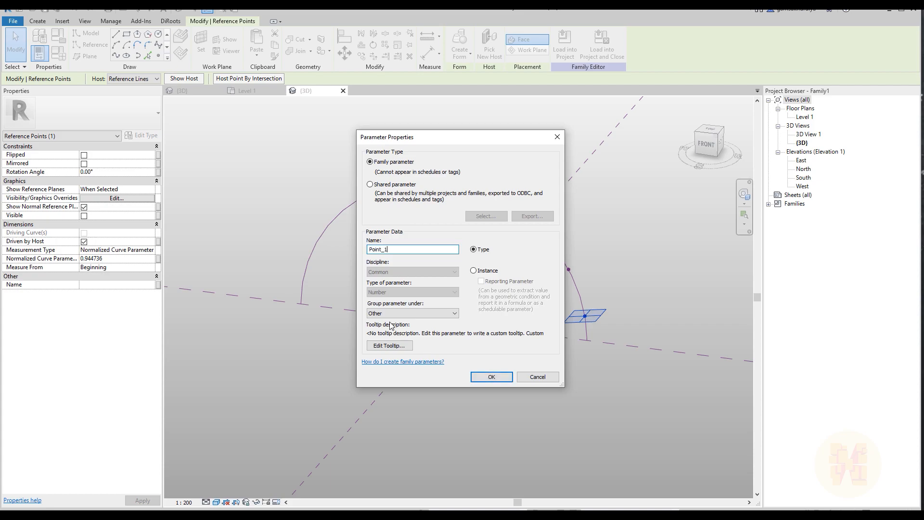
click(496, 377)
click(479, 347)
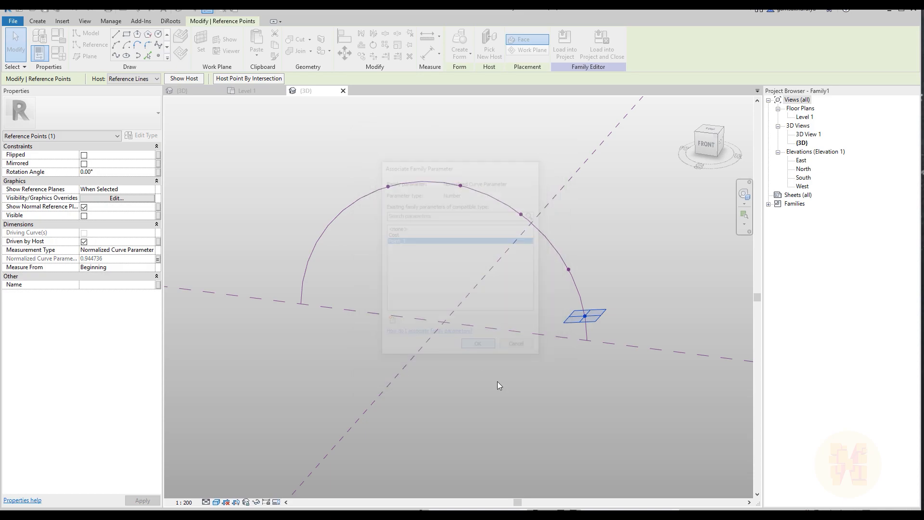
Associate the second point's Normalized Curve Parameter with a new family parameter named Point_2
drag(542, 261, 594, 291)
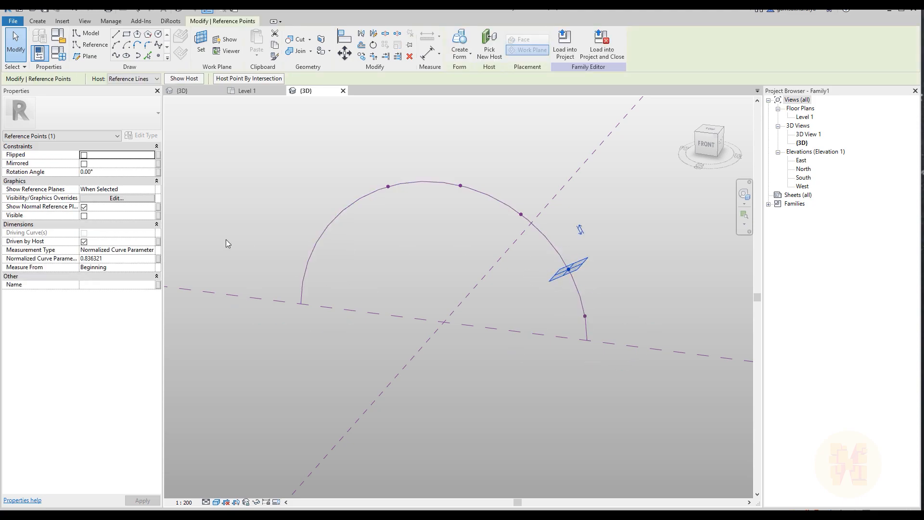
click(158, 258)
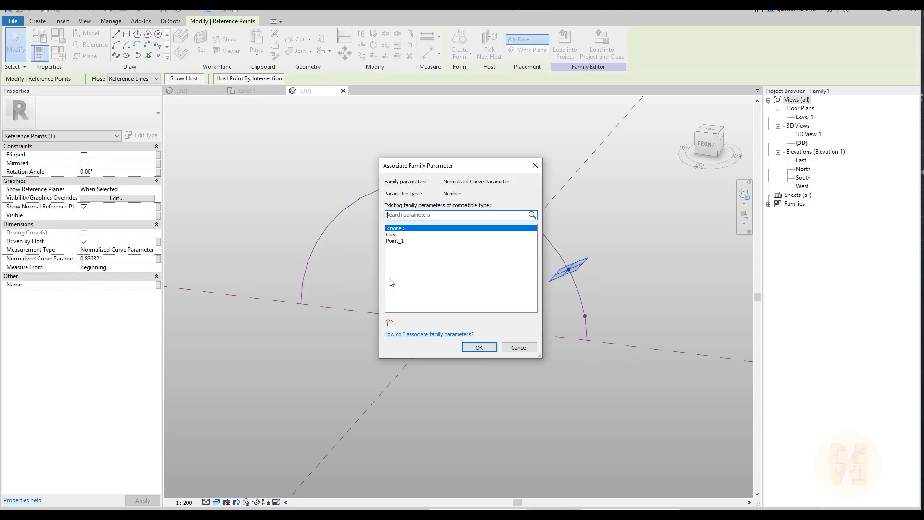
click(390, 323)
text(Point_2)
key(Return)
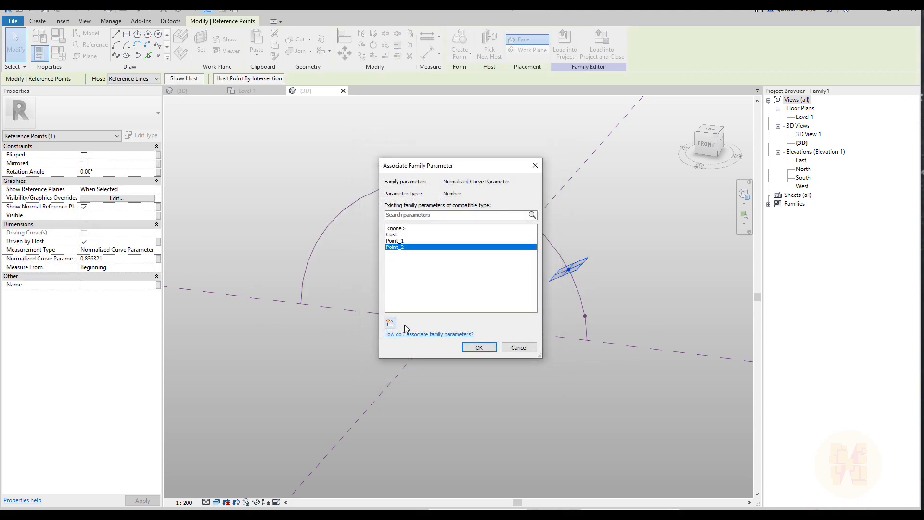
click(479, 347)
Associate the Normalized Curve Parameters of the remaining three points with new family parameters Point_3, Point_4 and Point_5
drag(508, 184, 532, 222)
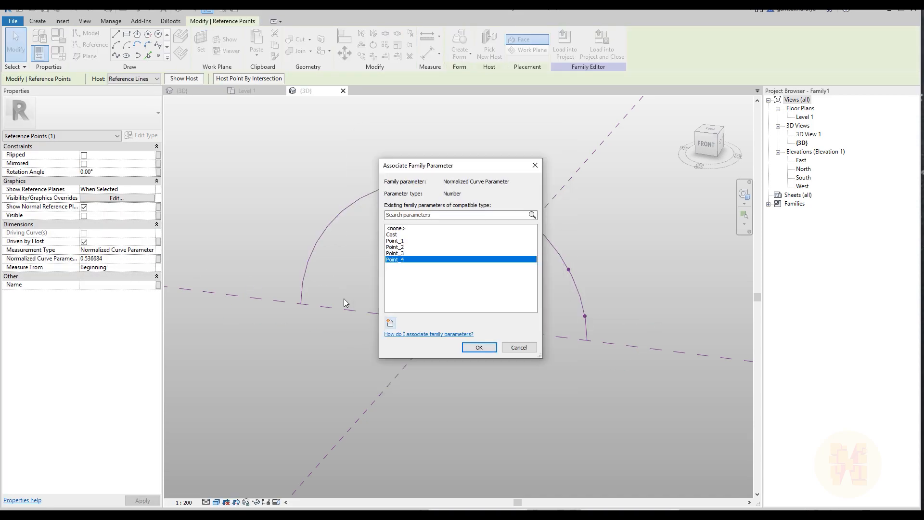
click(390, 323)
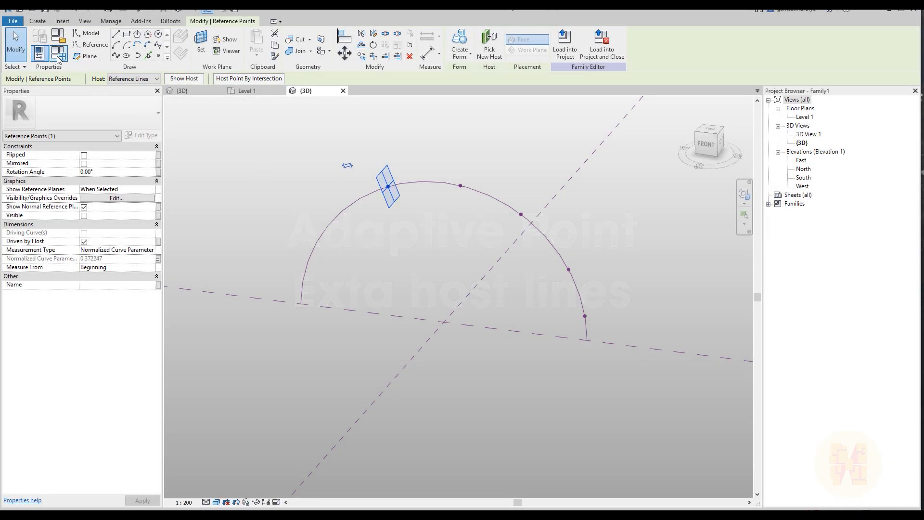
Add a family type parameter named Point_Offset of type Number, grouped under Other
click(61, 54)
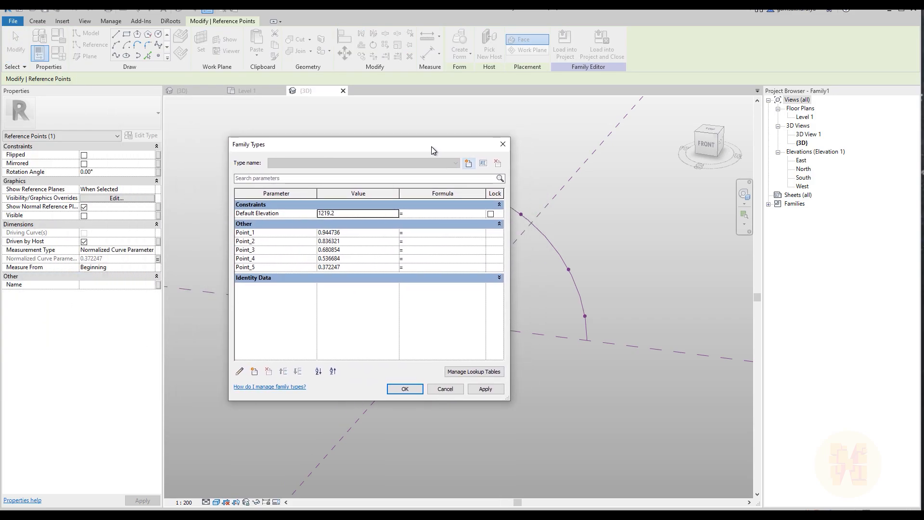
drag(432, 146, 478, 148)
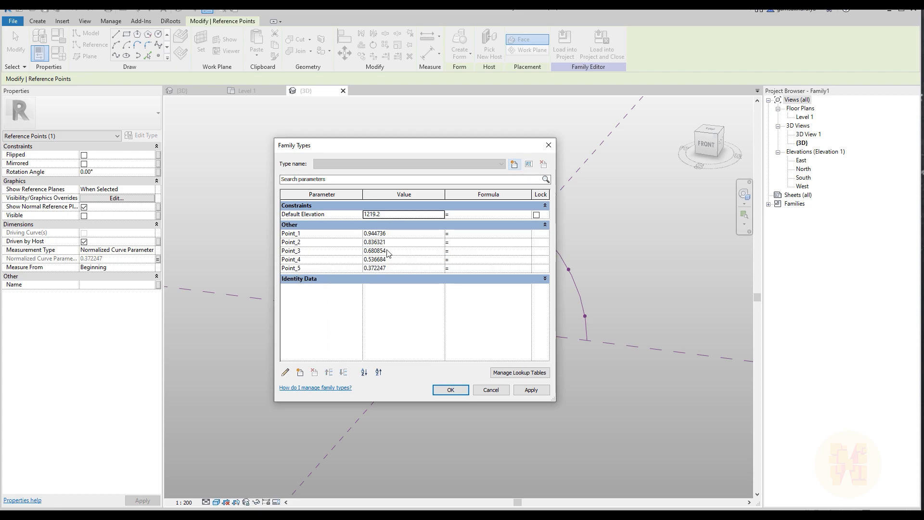
click(300, 372)
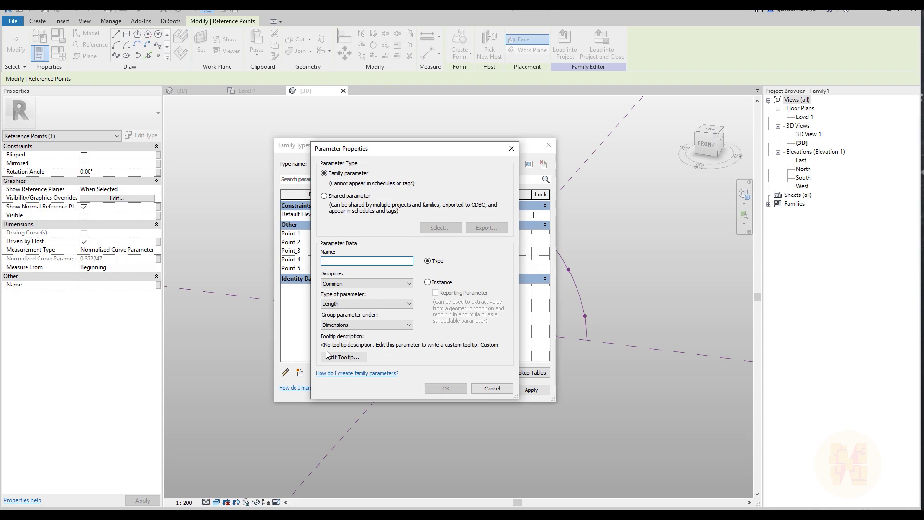
text(Point_1)
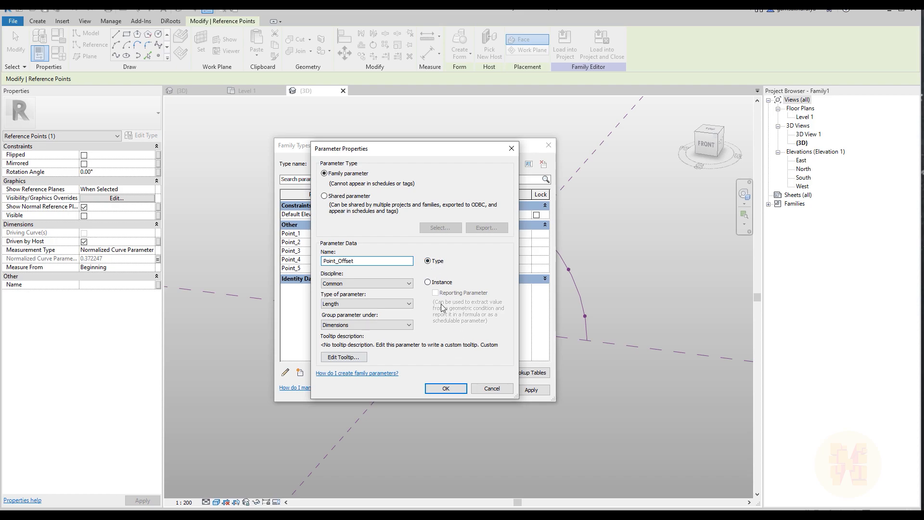
click(345, 308)
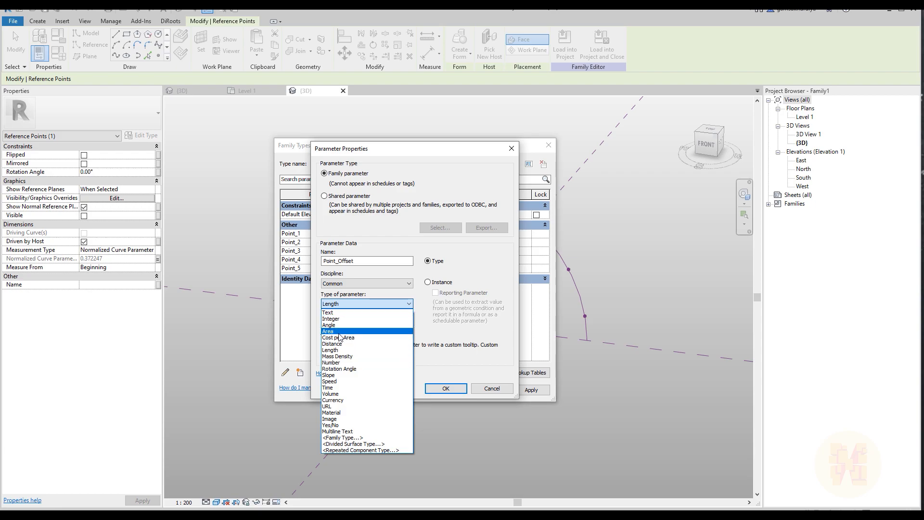
click(339, 364)
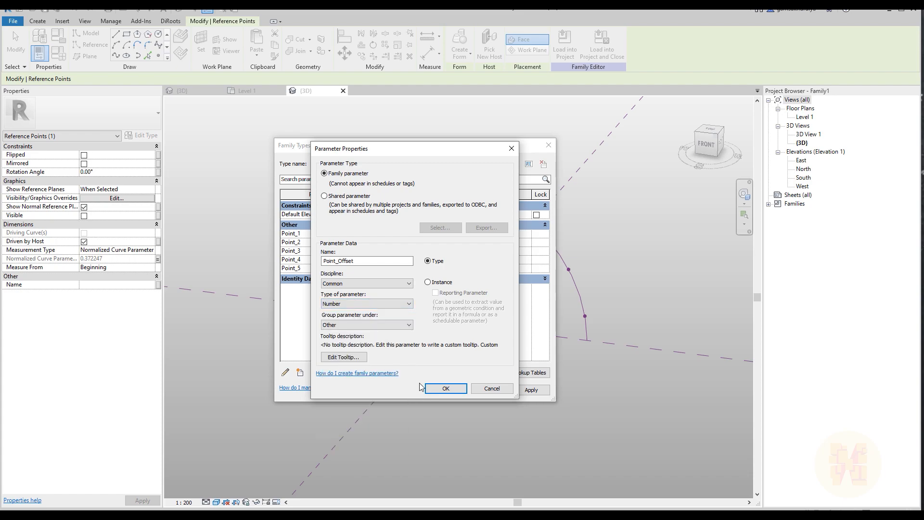
click(444, 389)
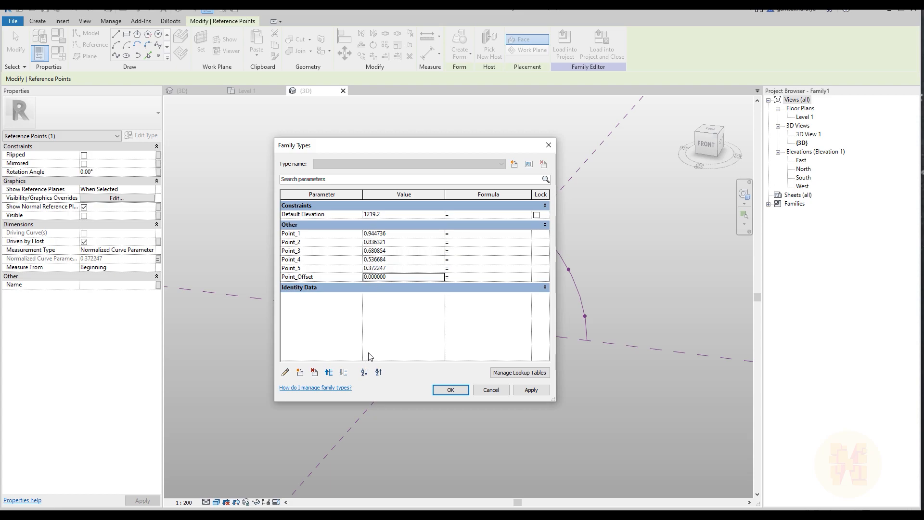
Set the Point_Offset parameter's value to 0.1
click(403, 279)
text(0.1)
click(431, 326)
Enter the formula 1 - Point_Offset for the Point_1 parameter and apply it to the model
click(485, 234)
text(oint_1)
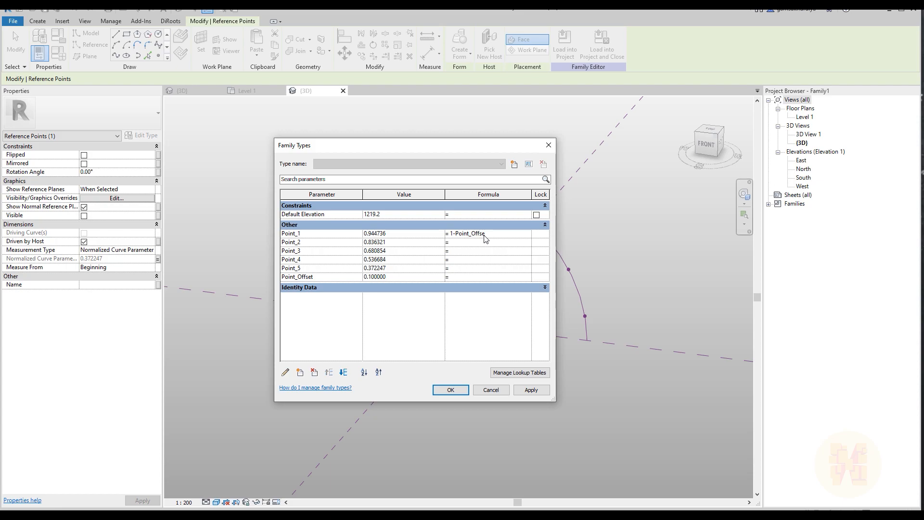
key(Return)
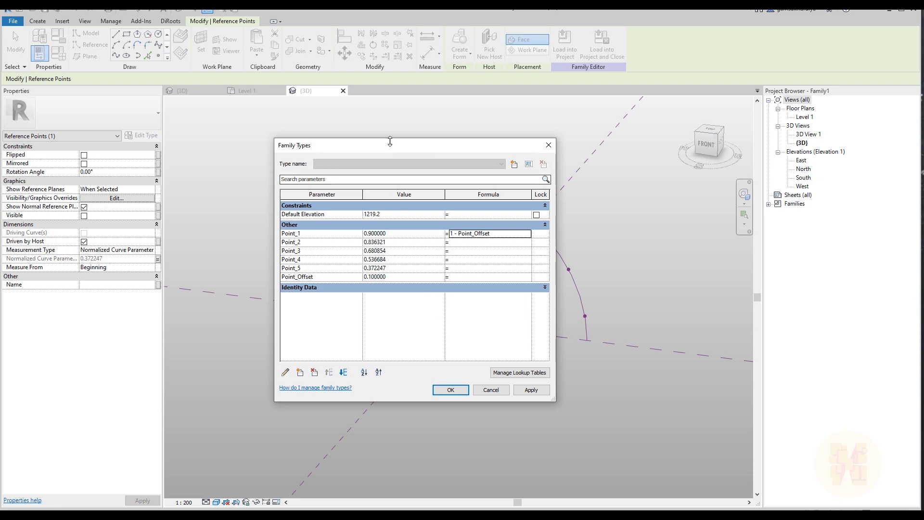
drag(396, 152, 217, 112)
click(351, 350)
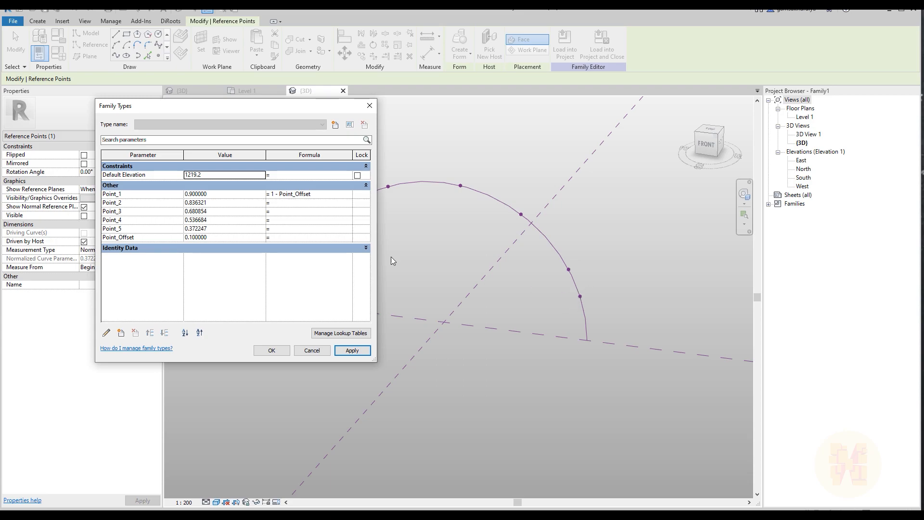
click(154, 194)
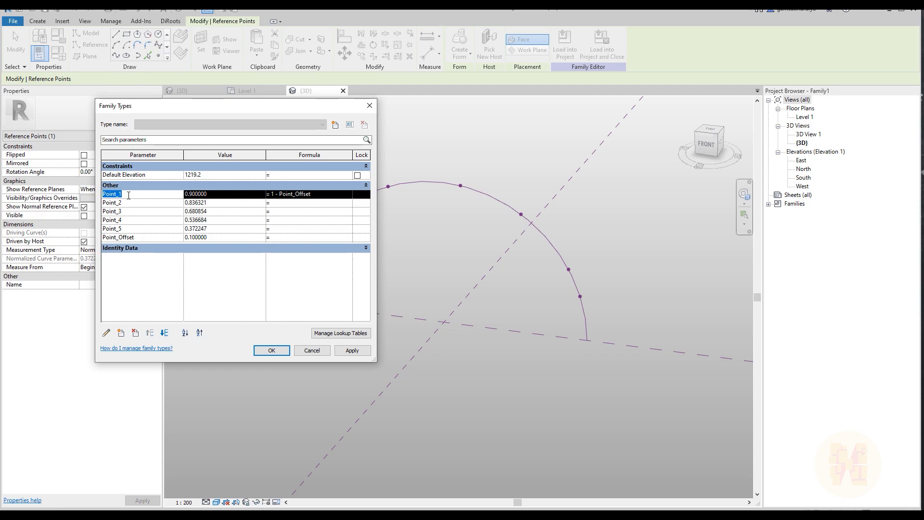
Enter the formula Point_1 - (Point_1 / 5) for the Point_2 parameter and apply it to the model
click(285, 204)
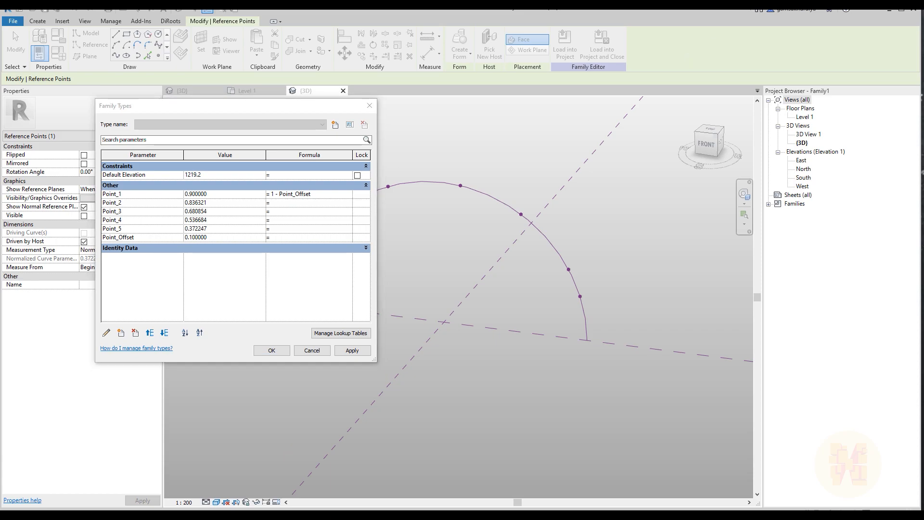
click(303, 204)
text(Point_1)
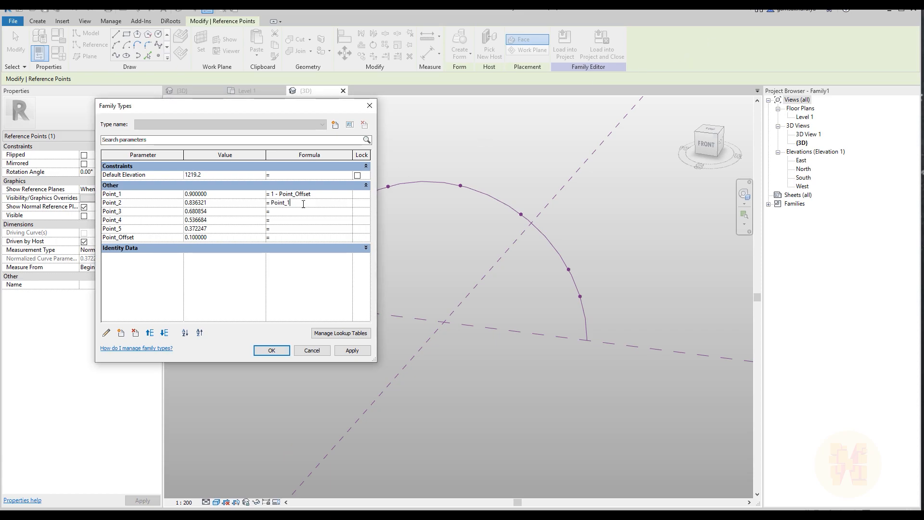
text(-(Point_1/5)
click(359, 353)
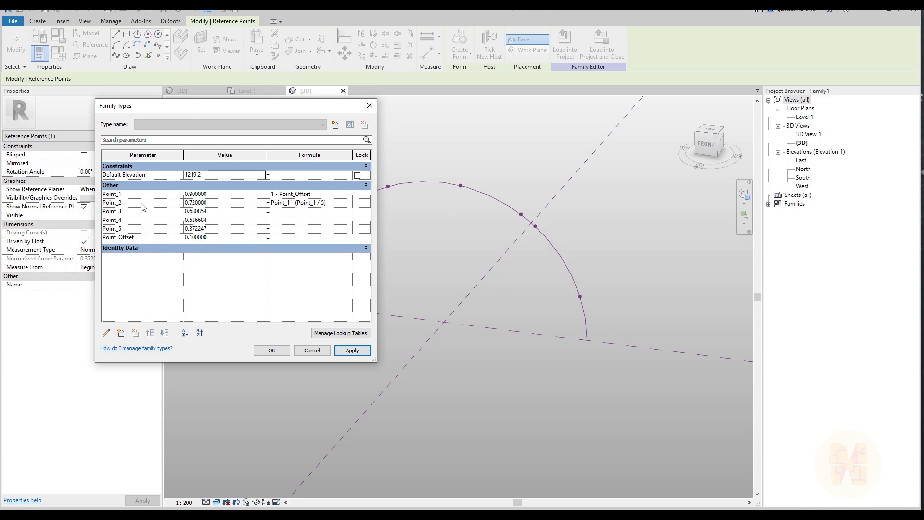
Enter the formulas Point_2 - (Point_1 / 5) for Point_3 and Point_3 - (Point_1 / 5) for Point_4
click(344, 204)
key(ctrl+c)
click(330, 214)
key(ctrl+v)
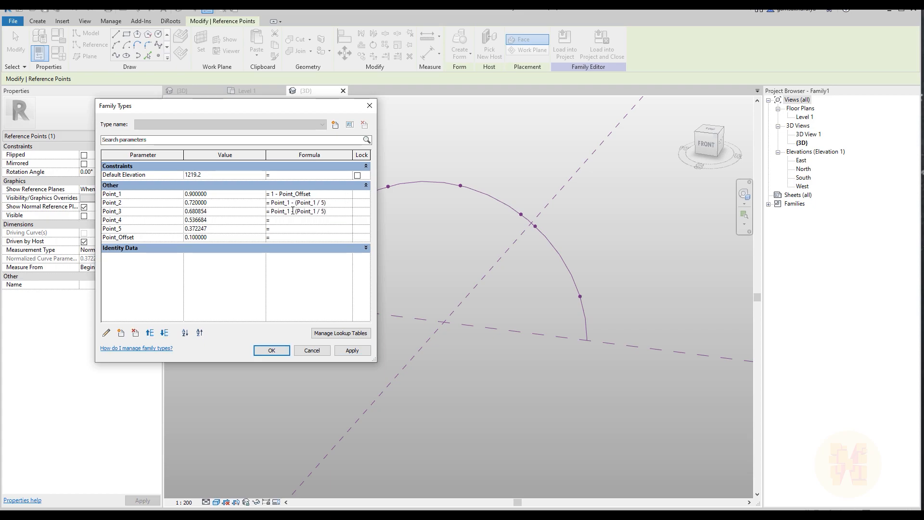
key(BackSpace)
text(2)
click(330, 221)
key(ctrl+v)
Enter the formula Point_4 - (Point_1 / 5) for Point_5, then apply and accept the family type changes
click(297, 229)
key(ctrl+v)
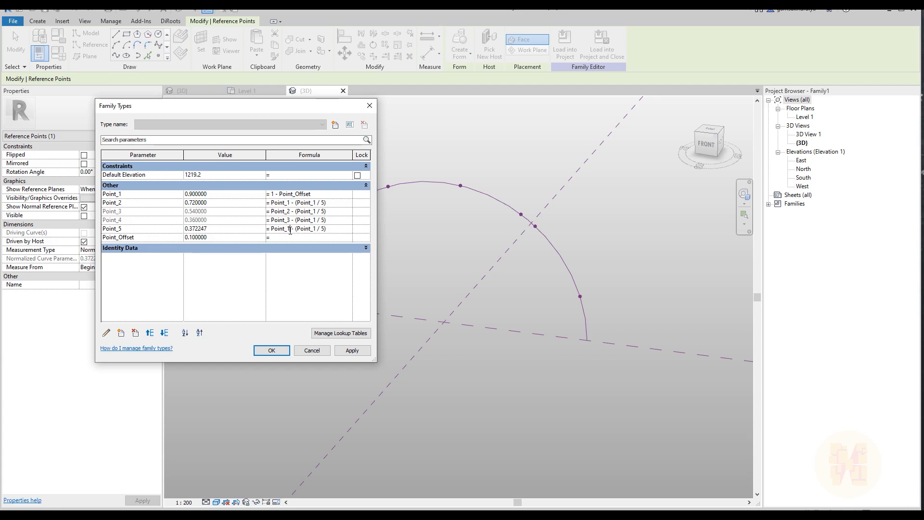
click(290, 229)
key(BackSpace)
text(4)
click(288, 295)
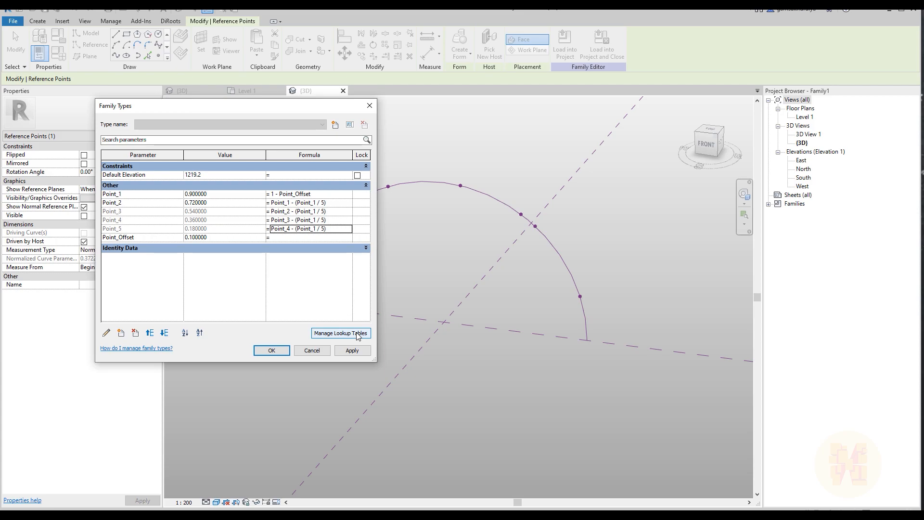
click(359, 352)
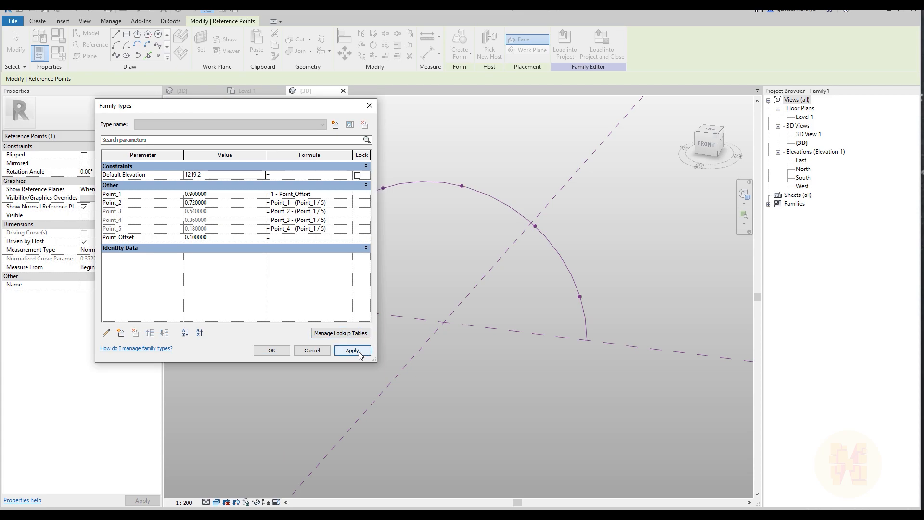
click(271, 350)
click(281, 359)
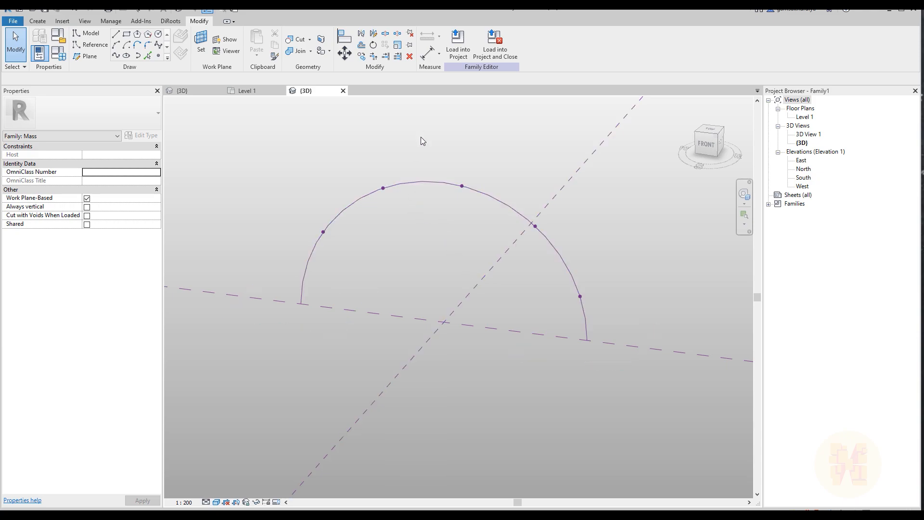
Add a family type parameter named Point_6 of type Number, grouped under Other
click(59, 52)
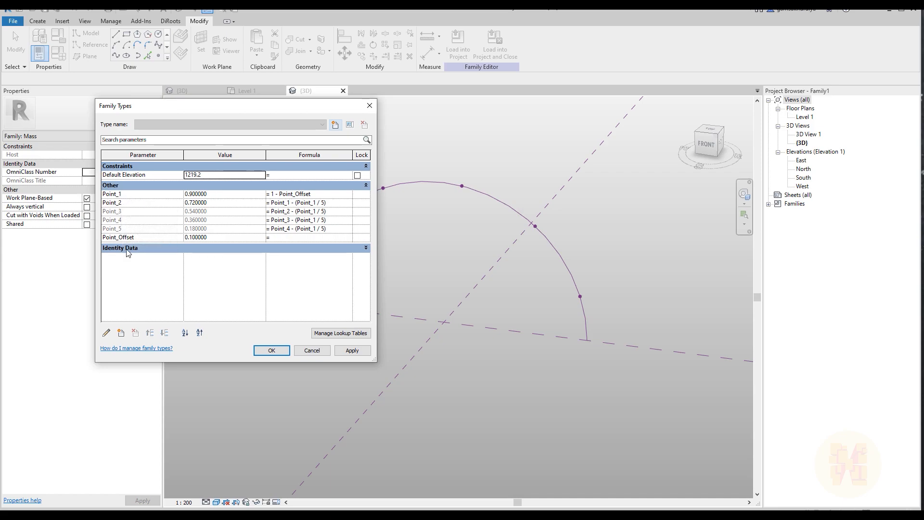
click(120, 334)
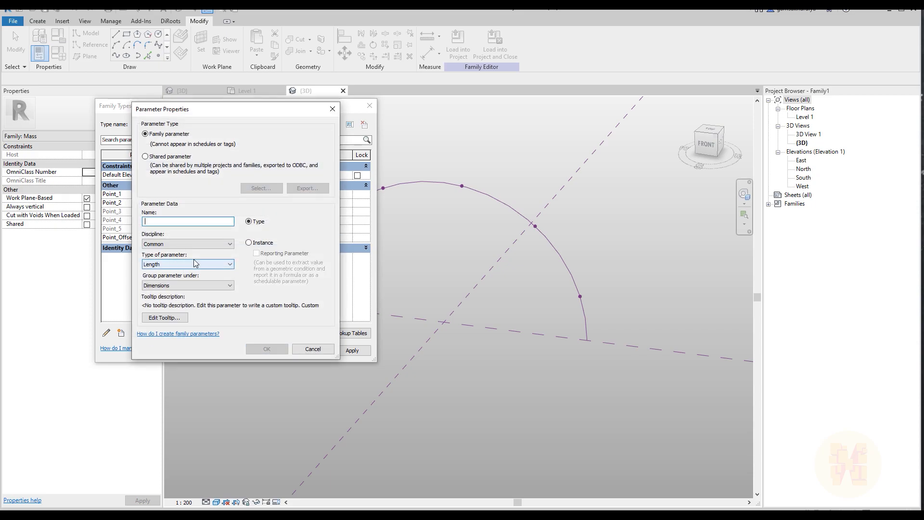
text(Point_1 - (Point_1 / 5))
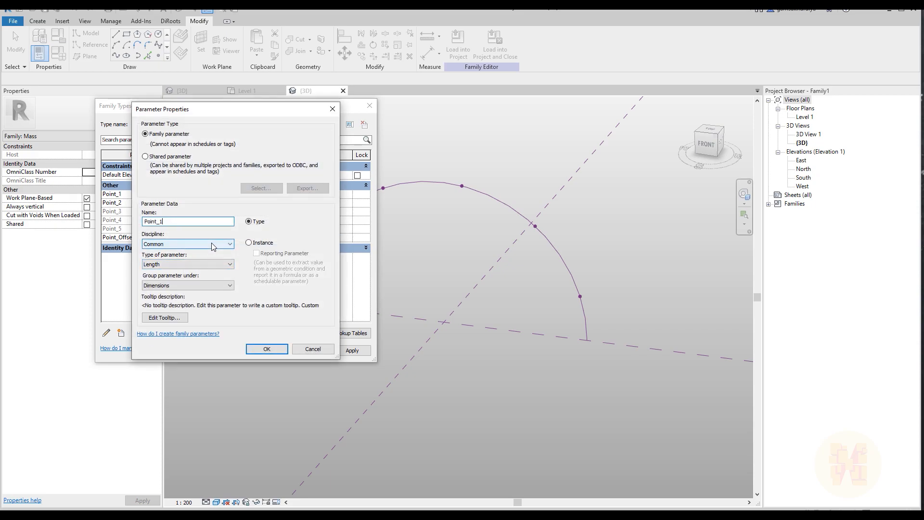
click(198, 265)
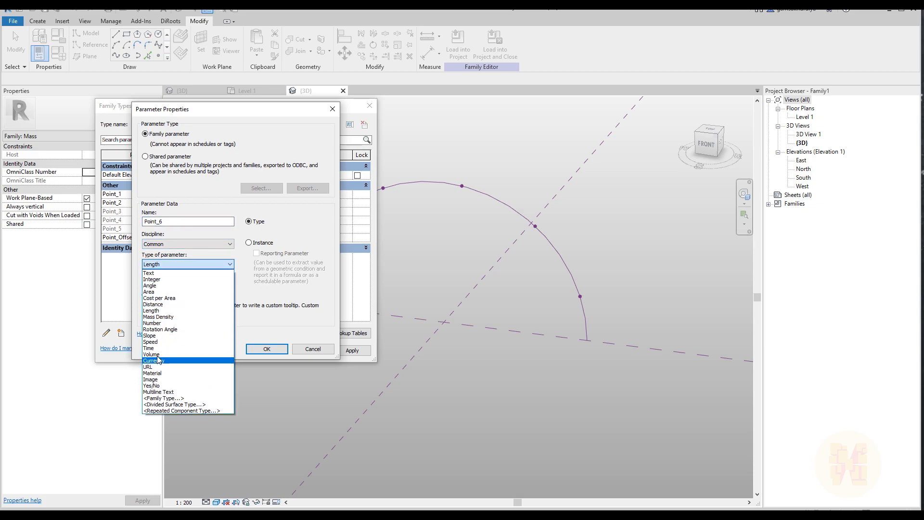
click(157, 323)
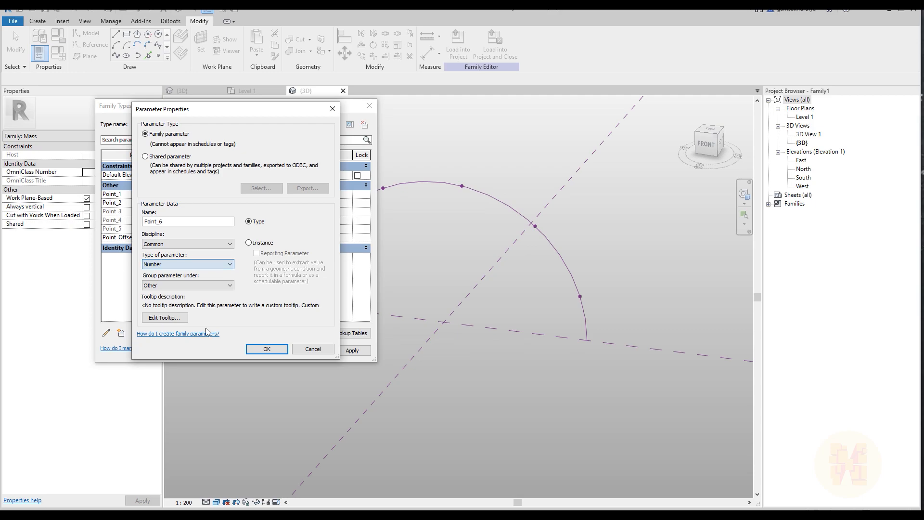
click(267, 348)
click(268, 350)
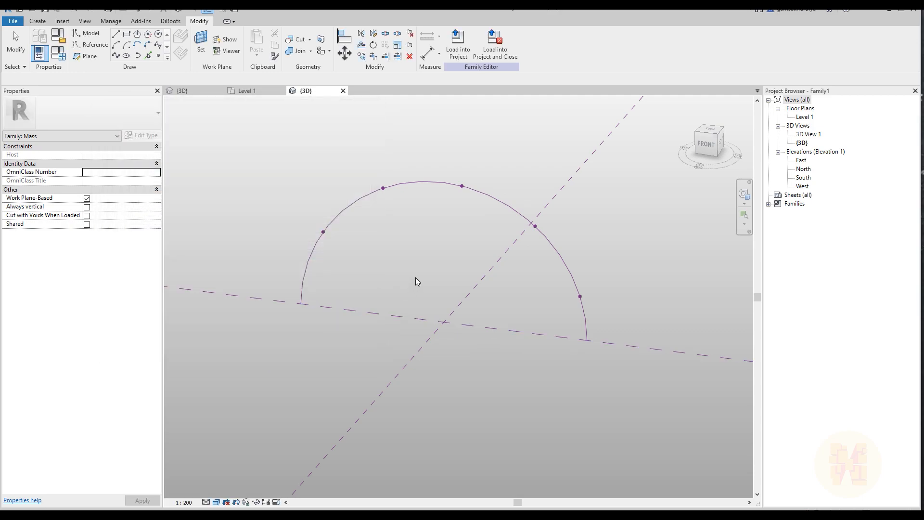
Place a sixth reference point near the arc's open end and associate its Normalized Curve Parameter with Point_6
click(157, 57)
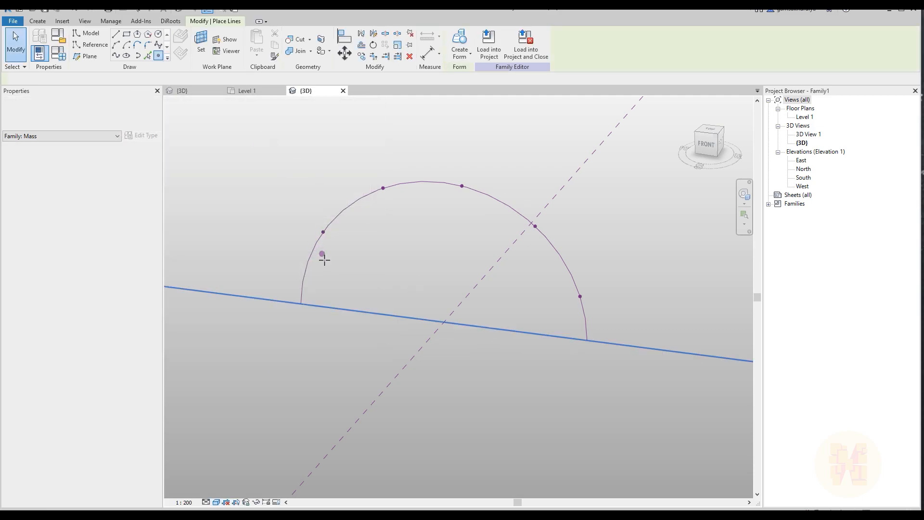
click(311, 255)
key(Escape)
drag(286, 247, 326, 279)
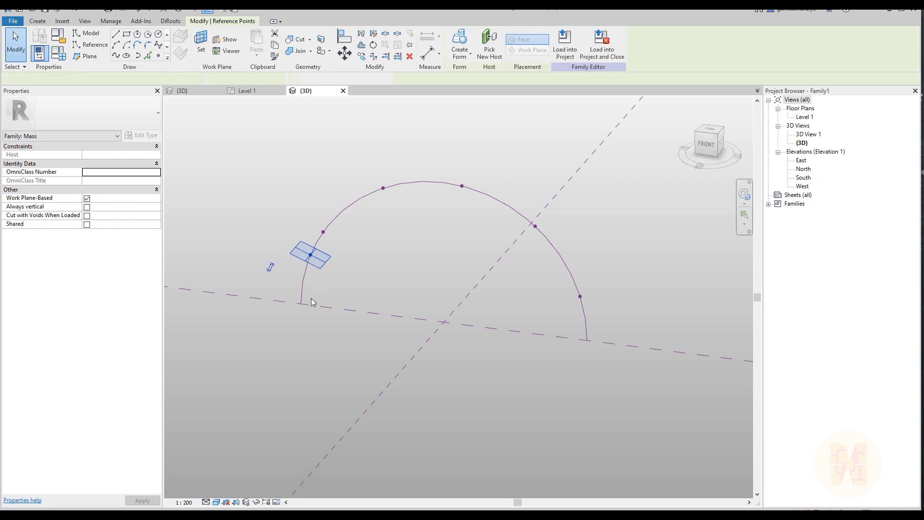
click(158, 258)
click(404, 272)
click(478, 347)
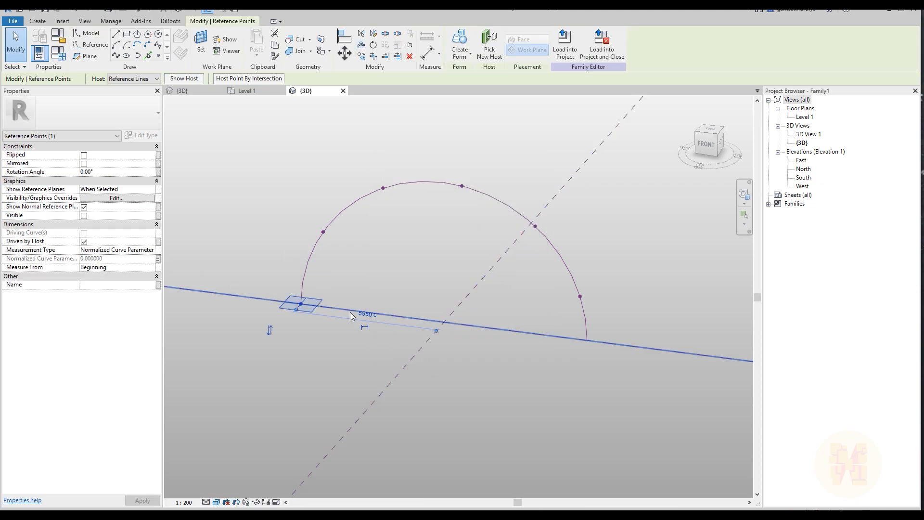
key(Escape)
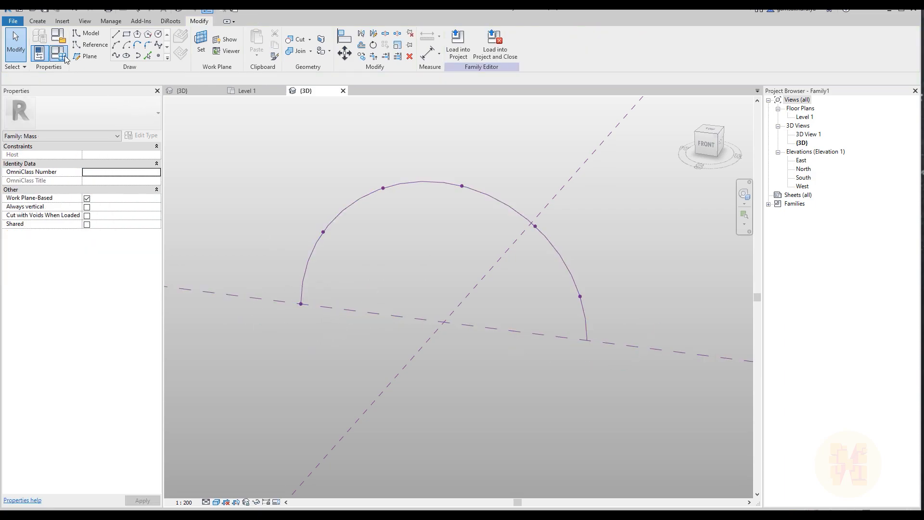
Enter the formula Point_5 - (Point_1 / 5) for the Point_6 parameter
click(64, 57)
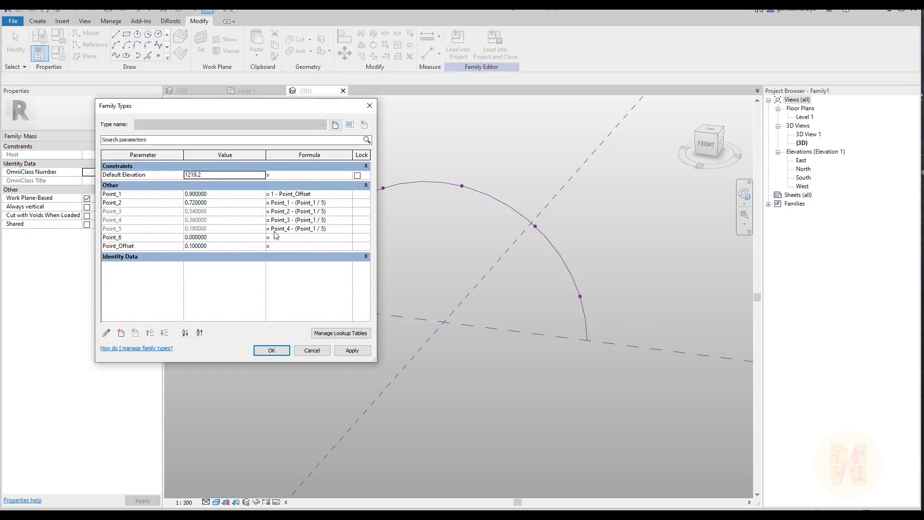
click(330, 229)
drag(328, 231, 262, 224)
click(298, 238)
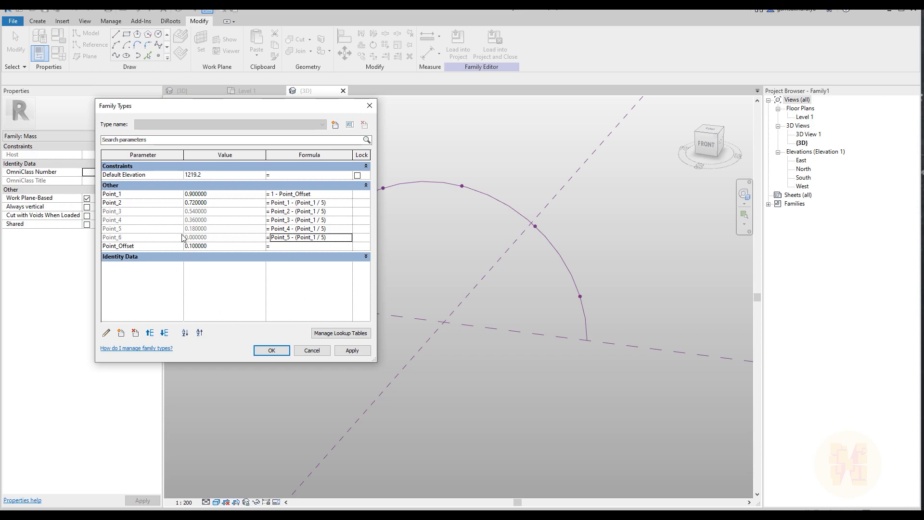
Set Point_Offset to 0.2, apply it and check how the points sit along the arc
click(221, 248)
text(0.2)
click(351, 350)
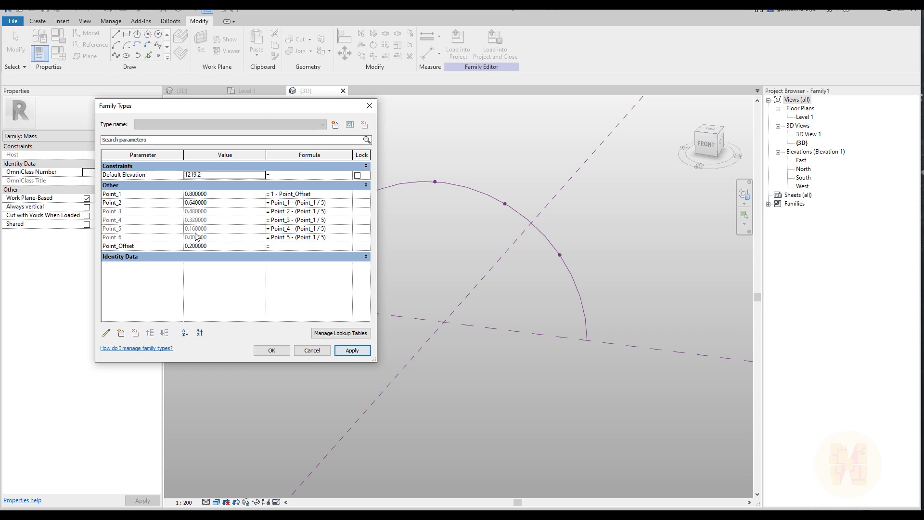
click(265, 349)
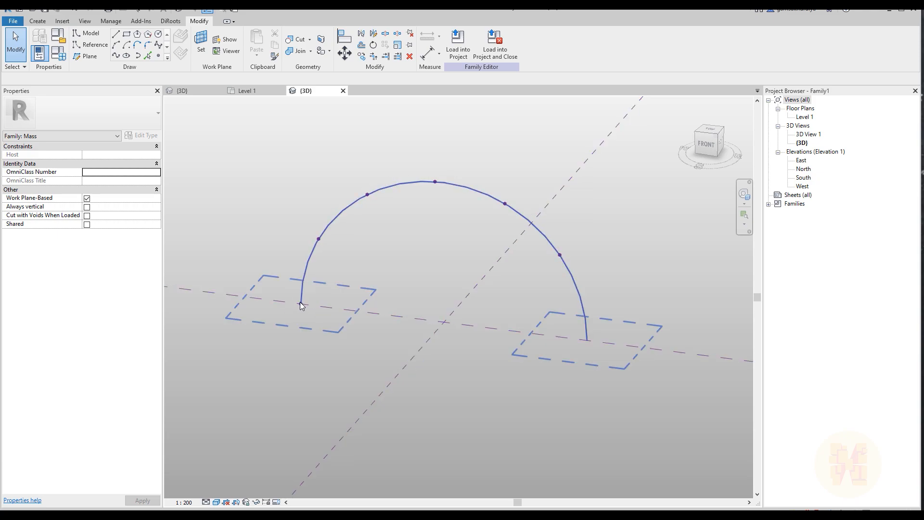
shift+middle_drag(655, 317, 573, 296)
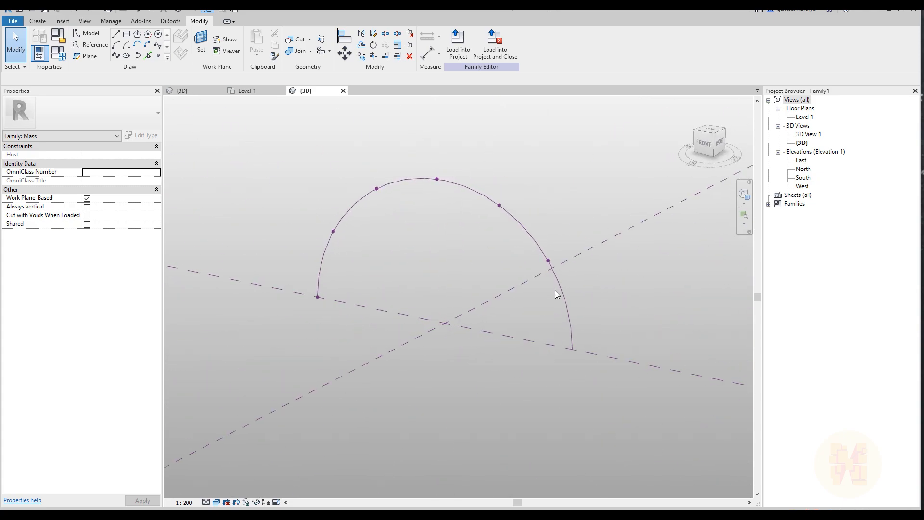
shift+middle_drag(514, 287, 551, 255)
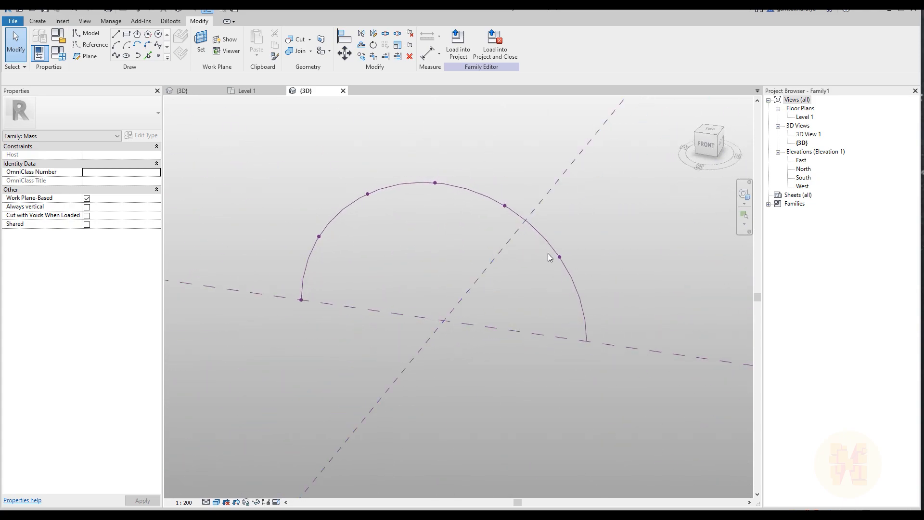
Set Point_Offset to 0.8 and apply it to test folding the points together along the arc
click(59, 54)
drag(278, 98, 152, 98)
click(110, 237)
text(0.8)
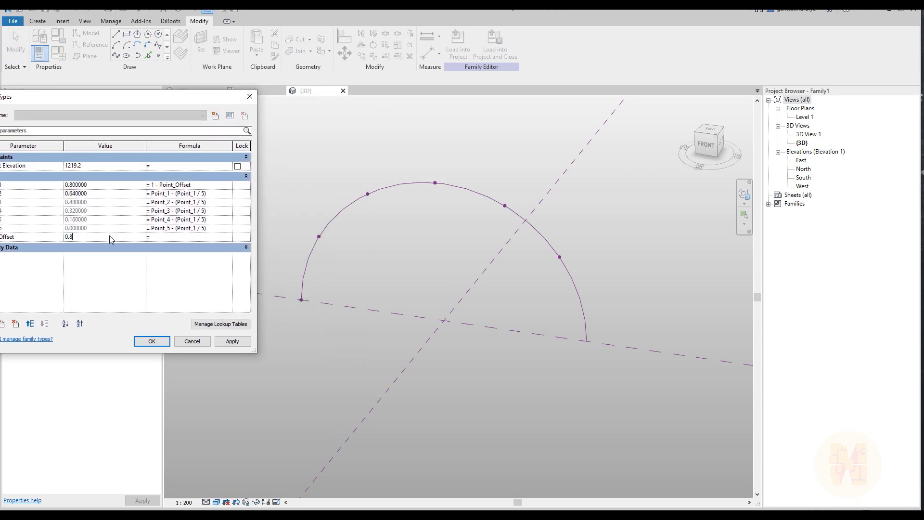
click(230, 342)
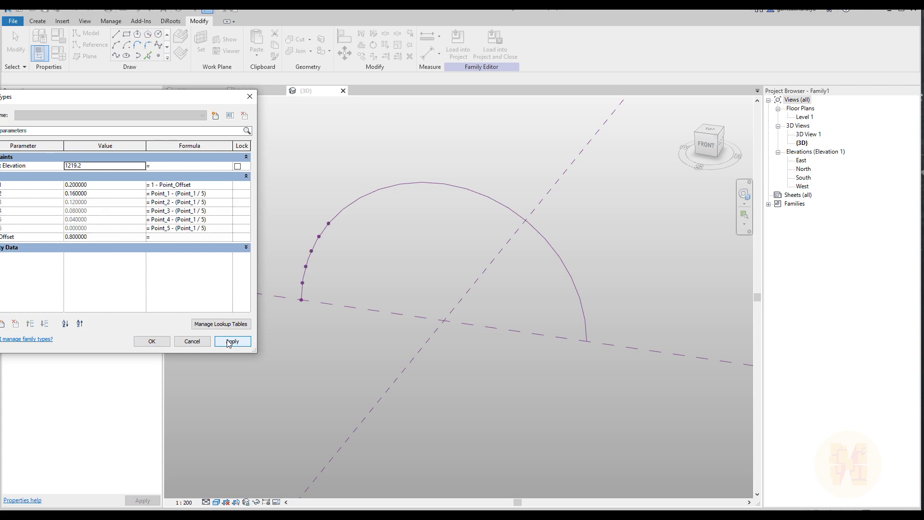
Set Point_Offset to 0.1, apply it and accept the family type changes
click(105, 237)
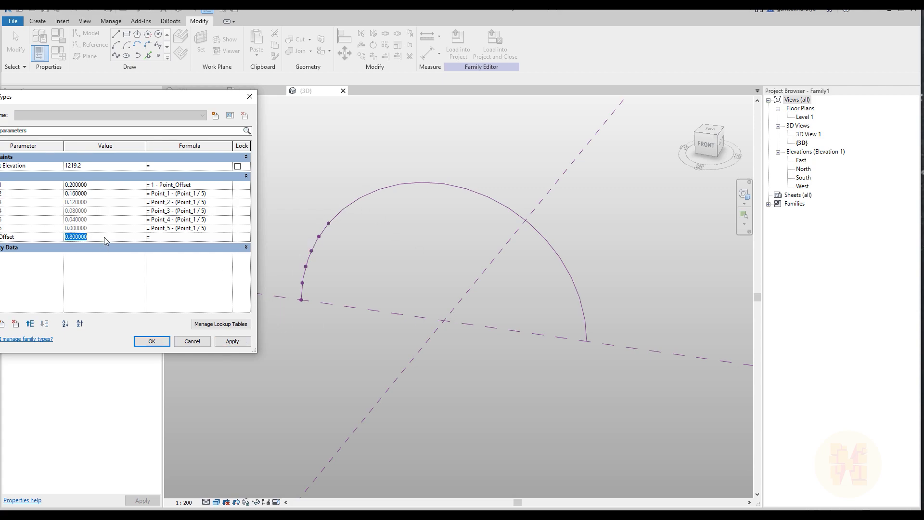
click(229, 344)
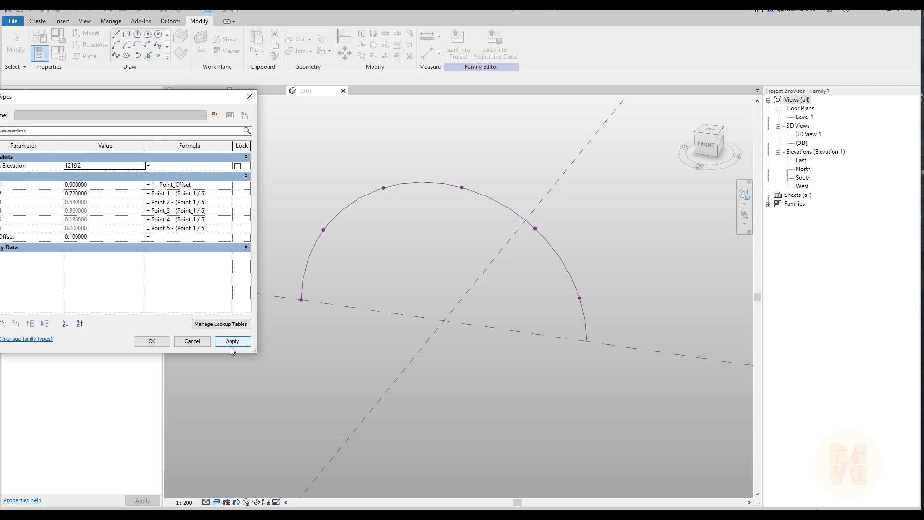
click(152, 342)
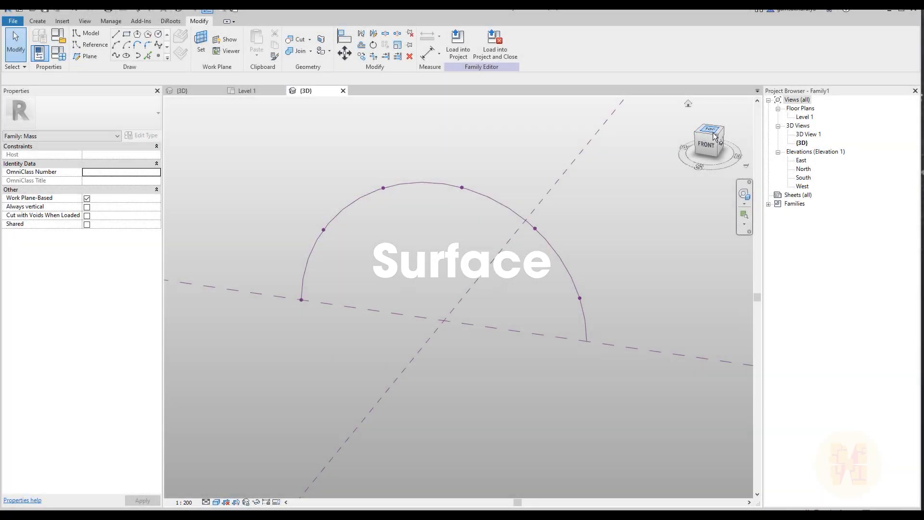
click(711, 132)
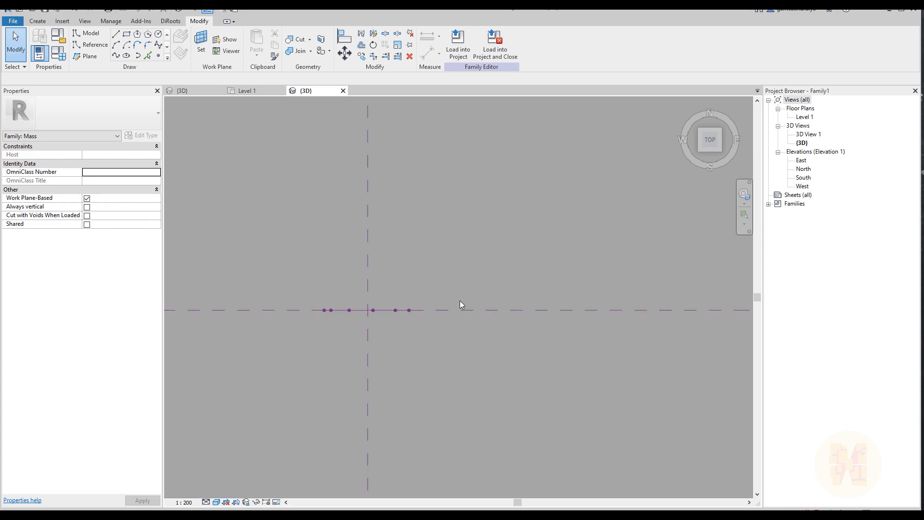
click(88, 58)
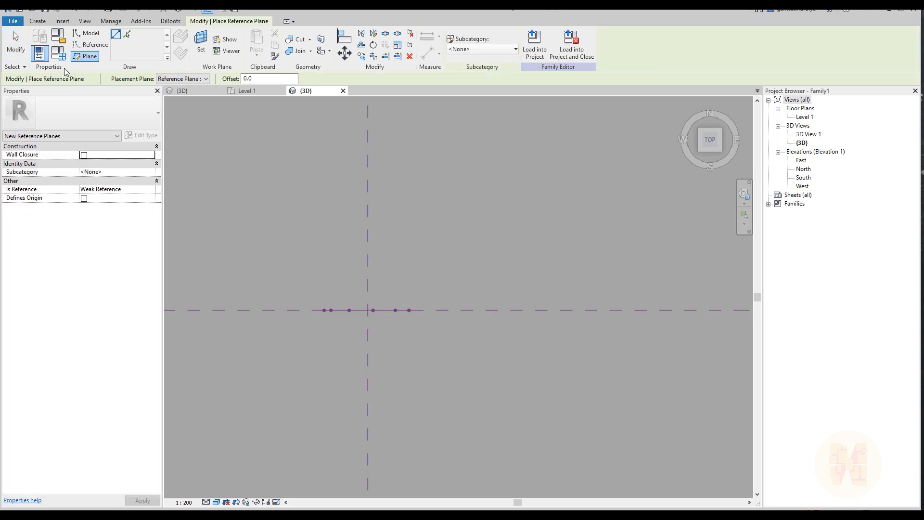
middle_drag(331, 304, 413, 278)
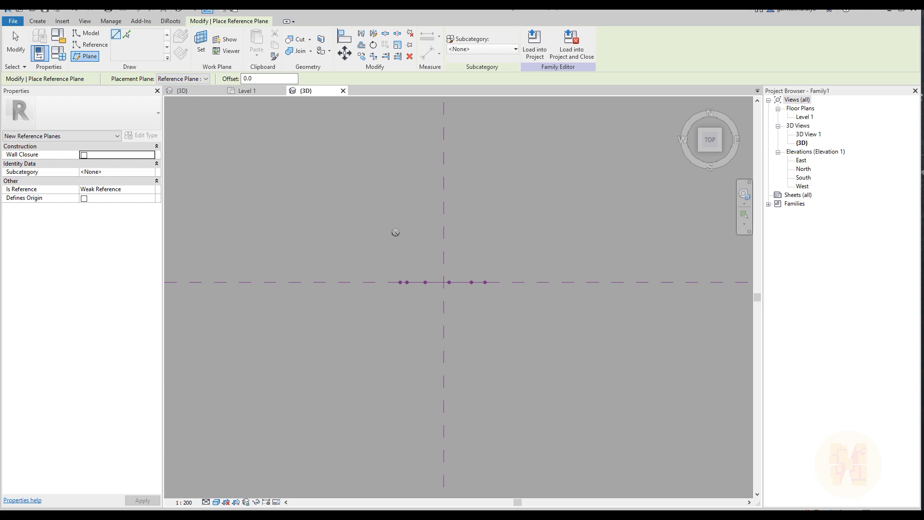
scroll(486, 256, down, 2)
shift+middle_drag(552, 280, 488, 222)
shift+middle_drag(475, 281, 377, 273)
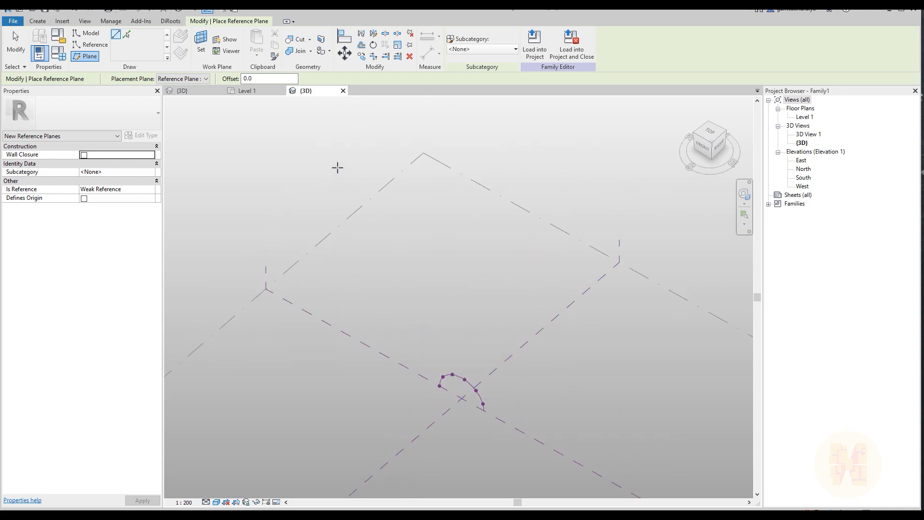
Set Level 1 as the active work plane for drawing reference planes
click(209, 54)
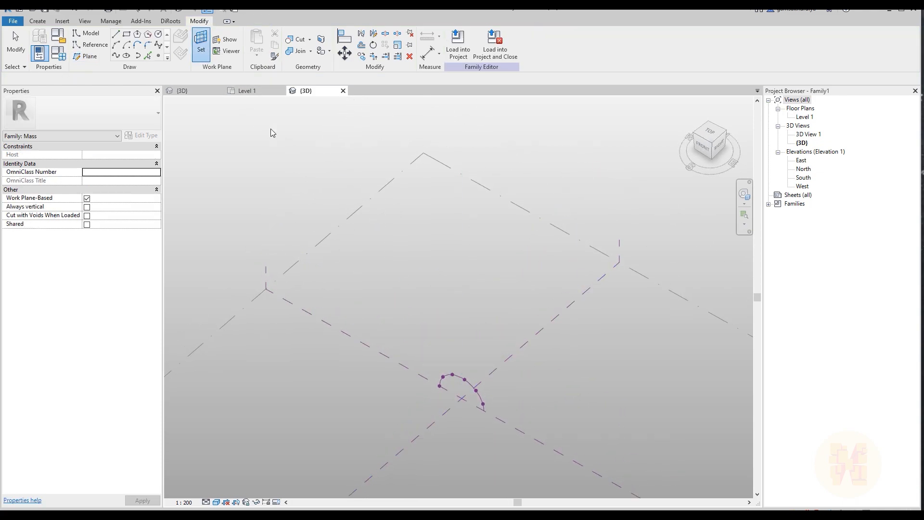
click(356, 211)
middle_drag(485, 274, 432, 233)
click(711, 134)
scroll(432, 293, up, 6)
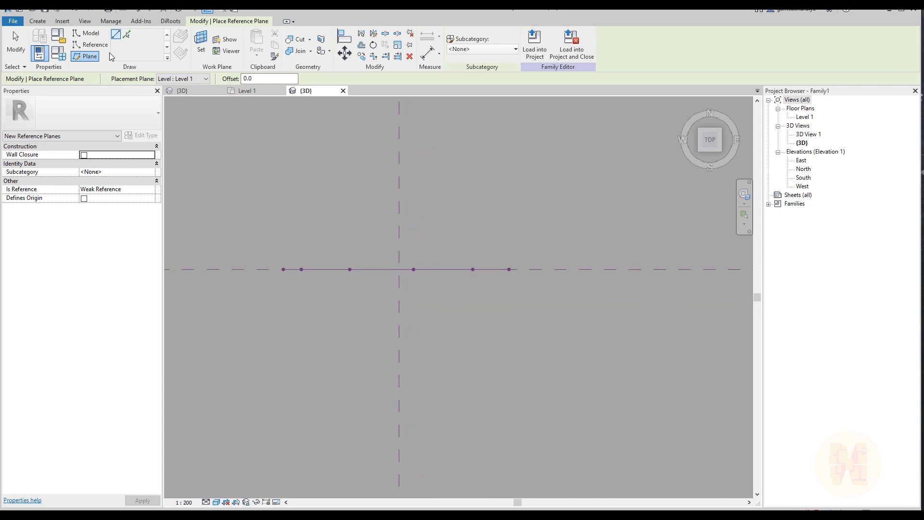
Draw two reference planes parallel to the arc's plane, one on each side, spanning roughly the arc's width
click(279, 229)
click(519, 228)
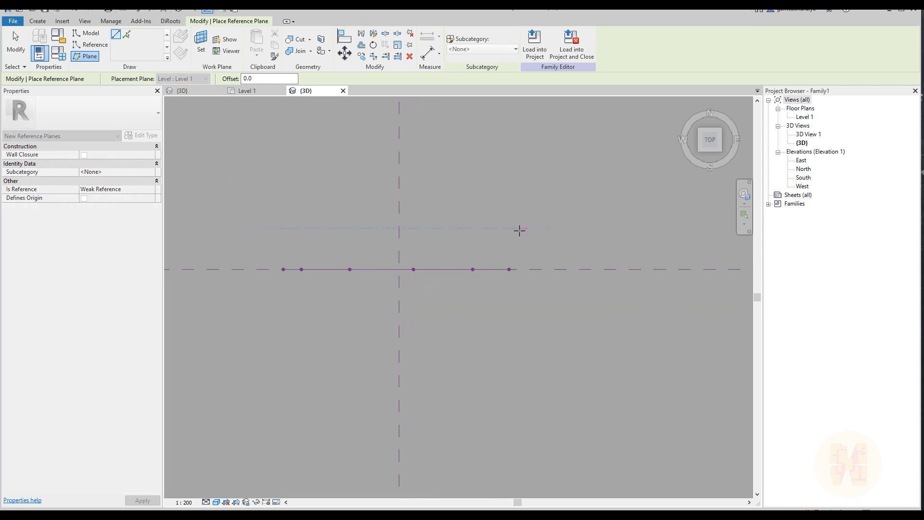
click(274, 304)
click(520, 304)
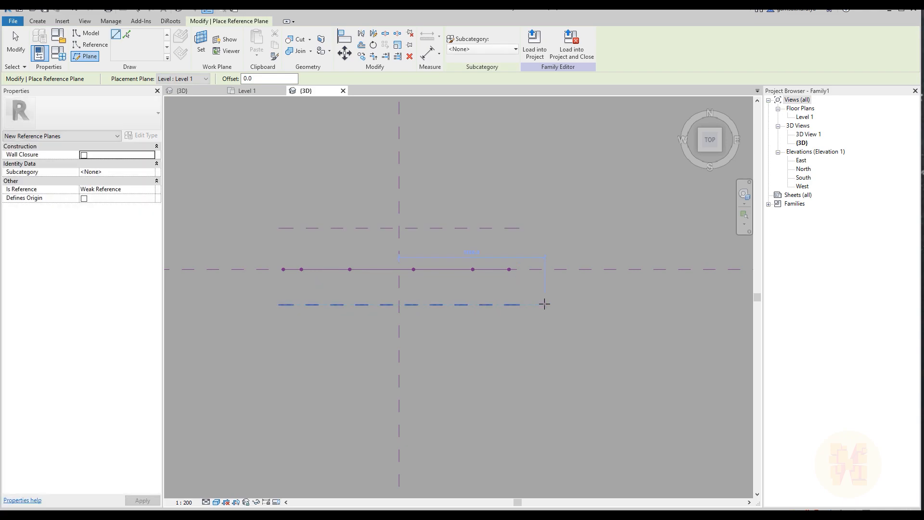
key(Escape)
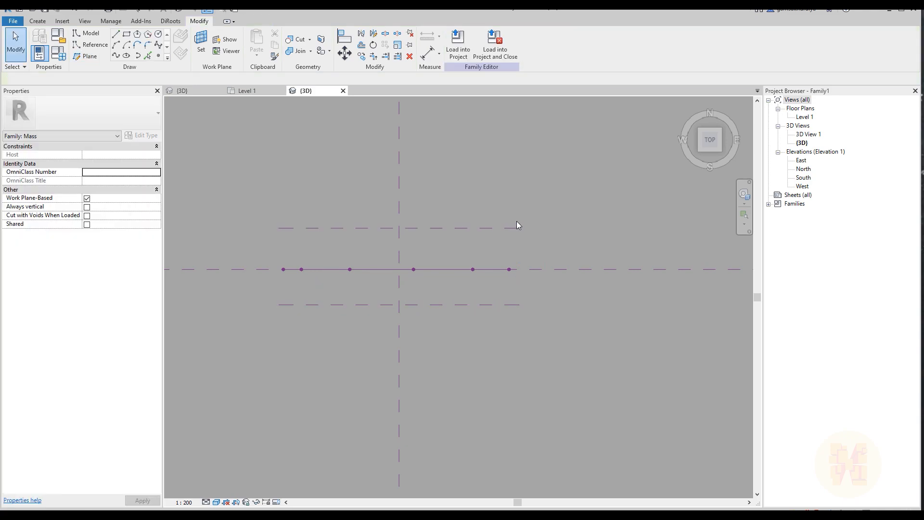
Dimension the two new reference planes through the central plane and make the spacings equal
key(d)
key(i)
click(512, 229)
click(542, 271)
click(508, 305)
click(648, 324)
click(595, 267)
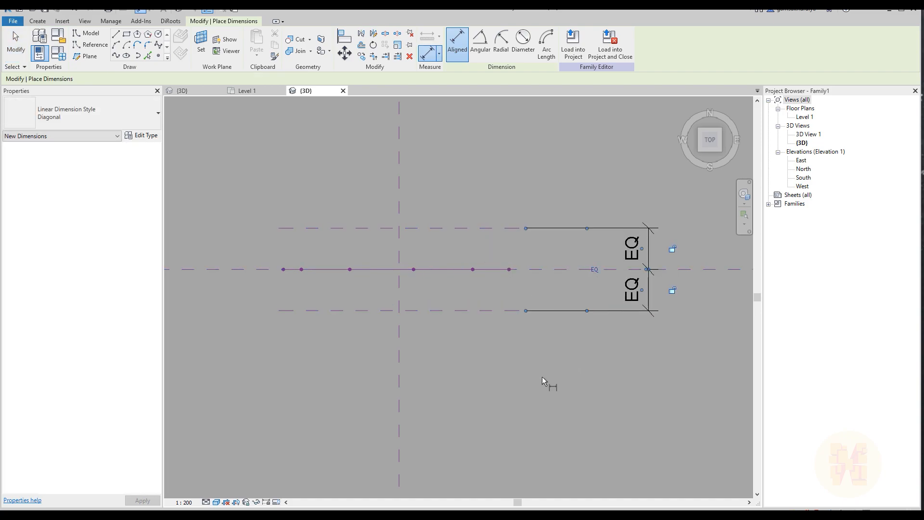
Add an overall aligned dimension between the two outer reference planes, outside the equality dimension
click(500, 230)
click(507, 311)
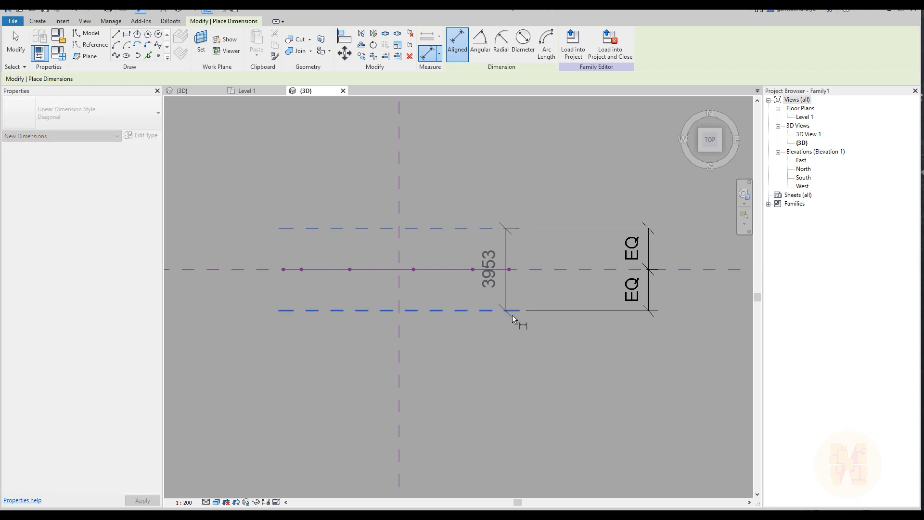
middle_drag(580, 334, 407, 337)
click(545, 314)
key(Escape)
key(Escape)
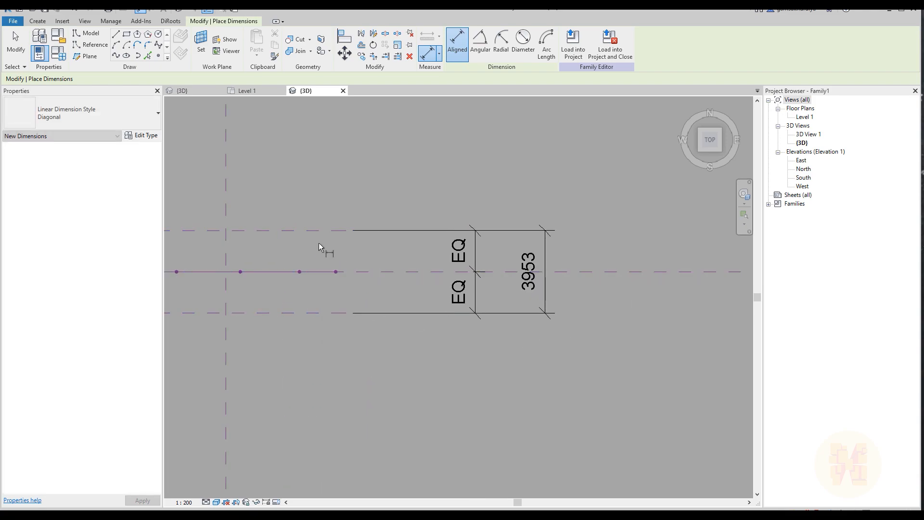
Set the overall distance between the two outer reference planes to 6000
click(338, 241)
click(535, 273)
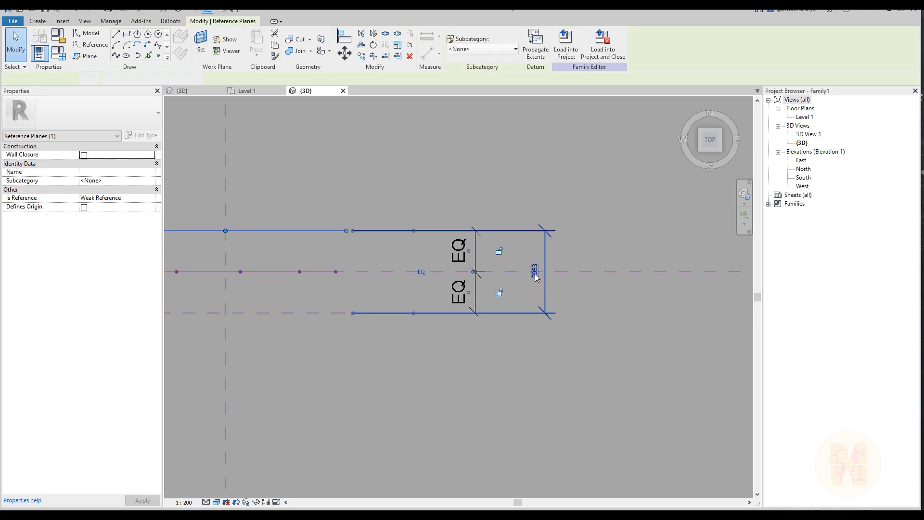
key(Escape)
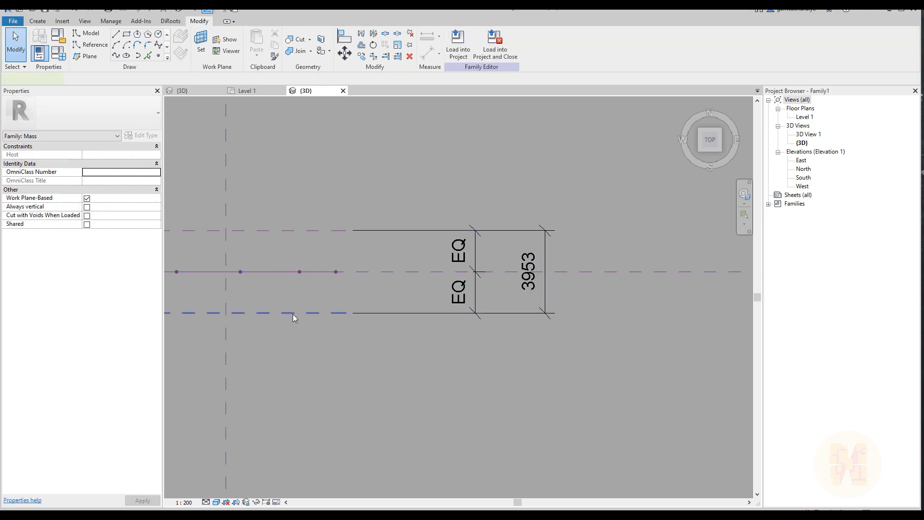
click(294, 314)
drag(305, 313, 309, 339)
click(504, 389)
Set the rear outer reference plane as the active work plane
middle_drag(369, 386, 439, 133)
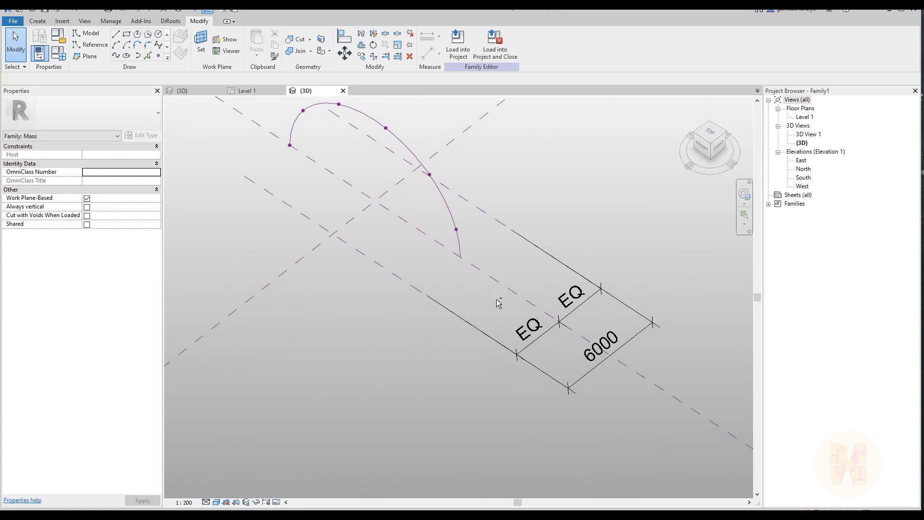
shift+middle_drag(496, 298, 533, 293)
shift+middle_drag(437, 285, 446, 330)
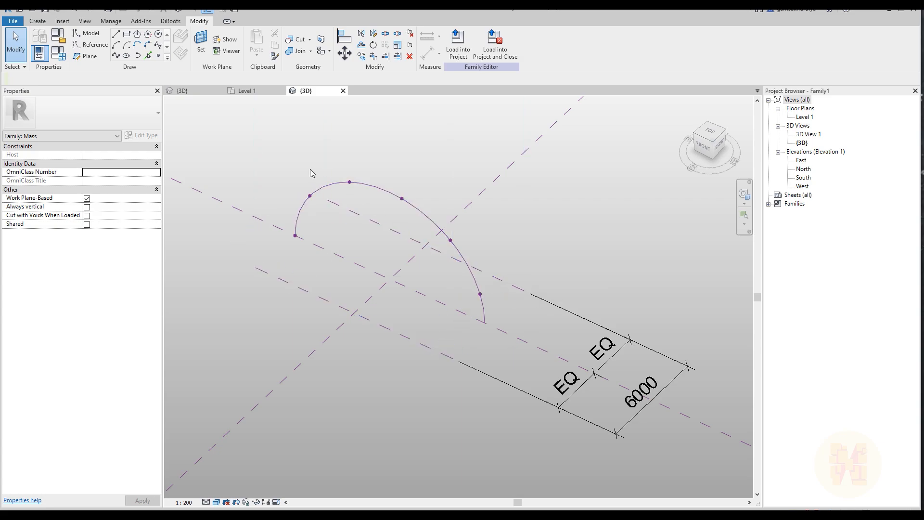
click(200, 50)
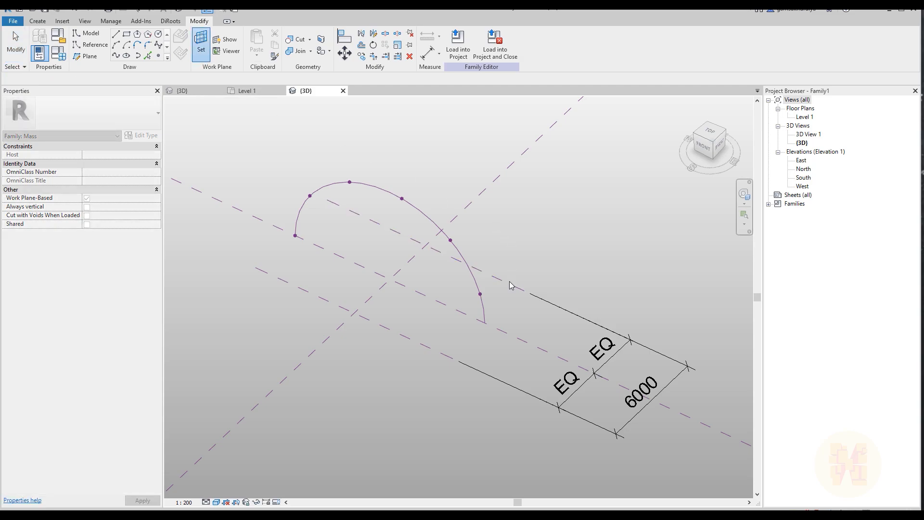
click(512, 281)
click(704, 153)
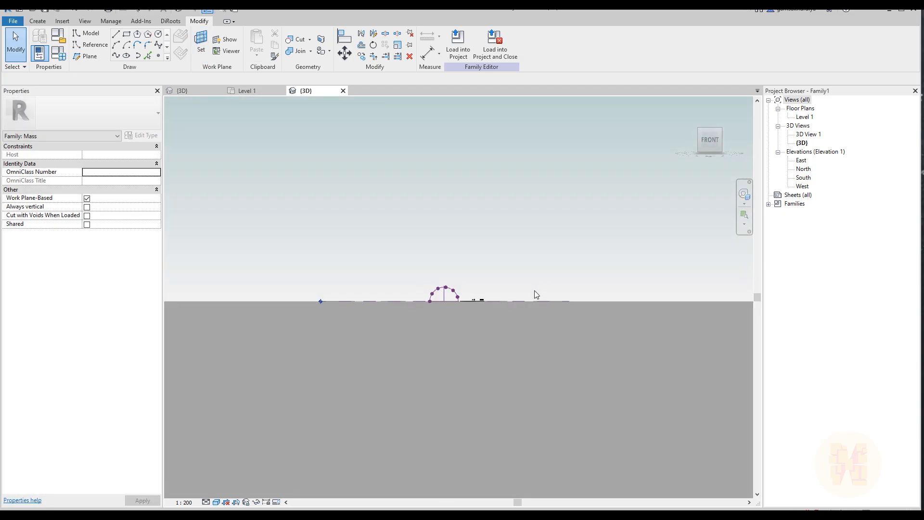
scroll(465, 367, up, 4)
scroll(377, 348, up, 2)
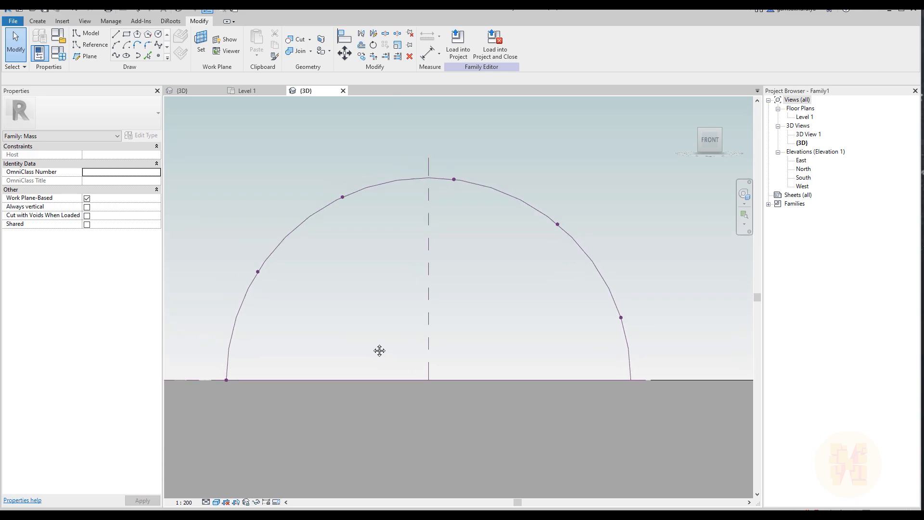
Draw a semicircular model arc about 8000 wide on the ground line, inside the outline of the point-hosting arc
click(116, 45)
click(285, 380)
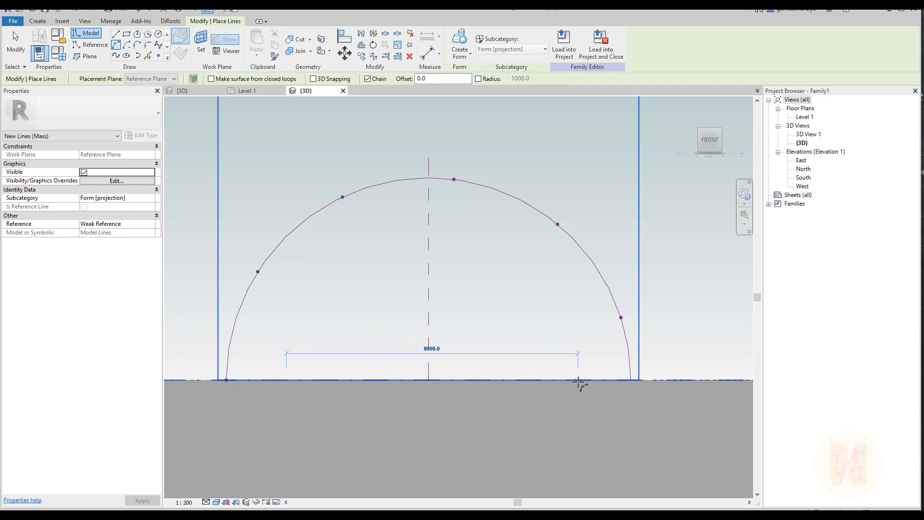
click(578, 380)
click(432, 236)
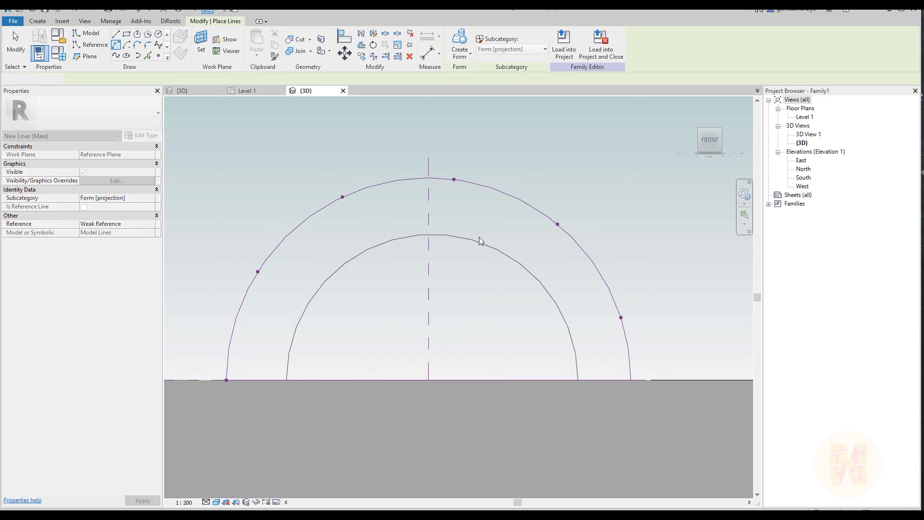
key(Escape)
key(Escape)
Move the smaller arc so its centre lies on the vertical centre reference plane
click(453, 239)
click(346, 62)
scroll(450, 235, up, 4)
key(Escape)
scroll(483, 280, down, 3)
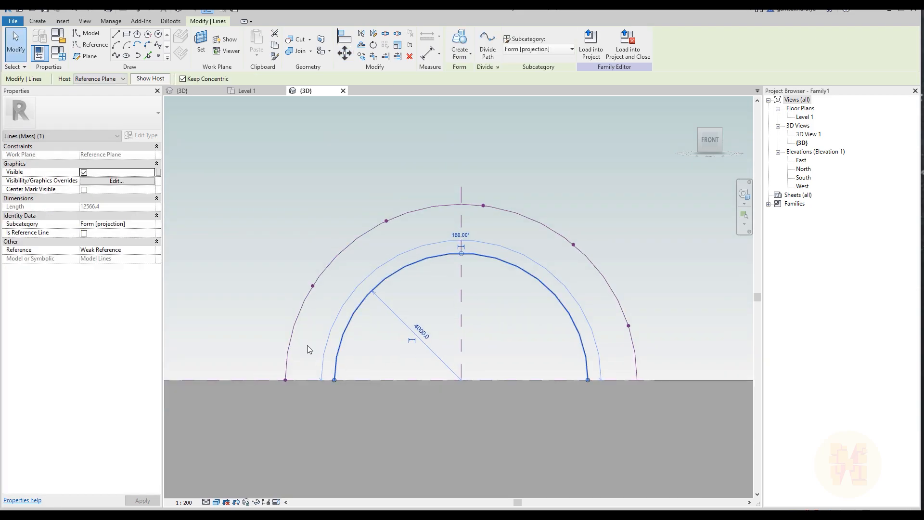
click(530, 344)
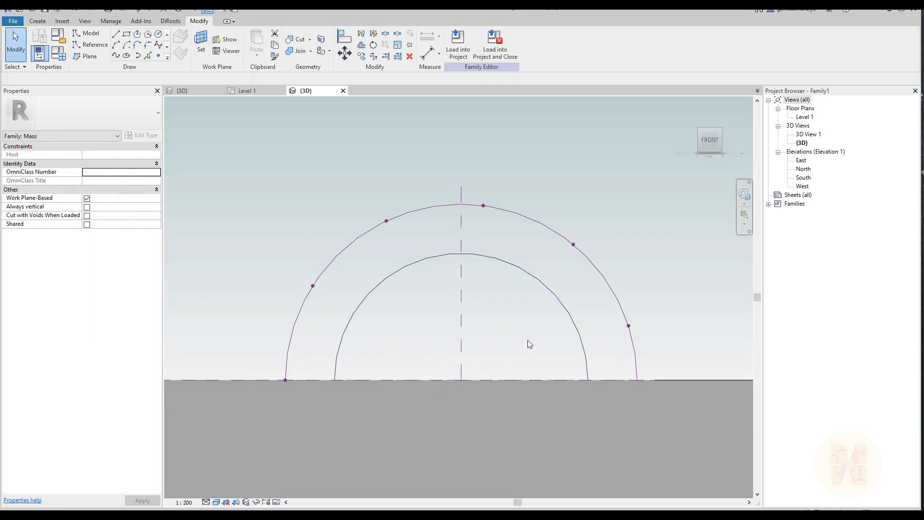
Convert the smaller model arc into a reference line
click(519, 262)
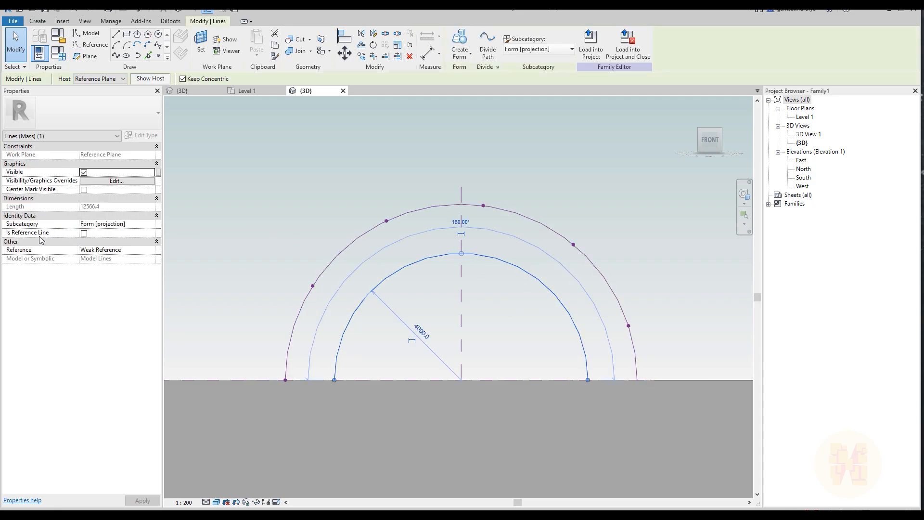
click(84, 233)
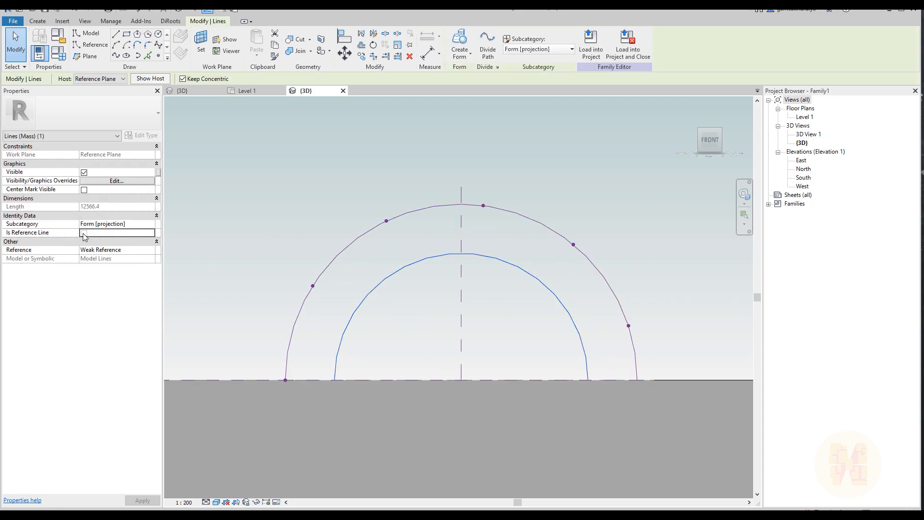
click(258, 198)
Set the front outer reference plane as the active work plane
scroll(518, 348, down, 5)
shift+middle_drag(591, 290, 426, 371)
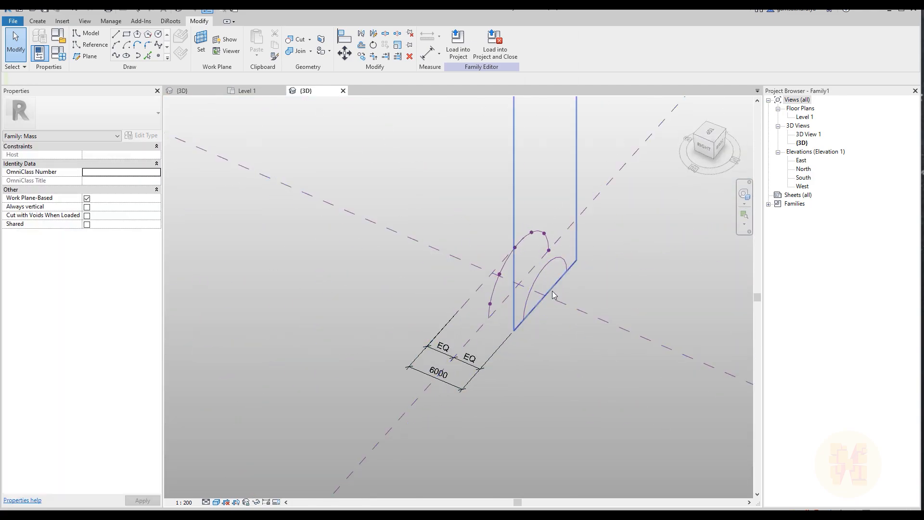
shift+middle_drag(564, 325, 476, 332)
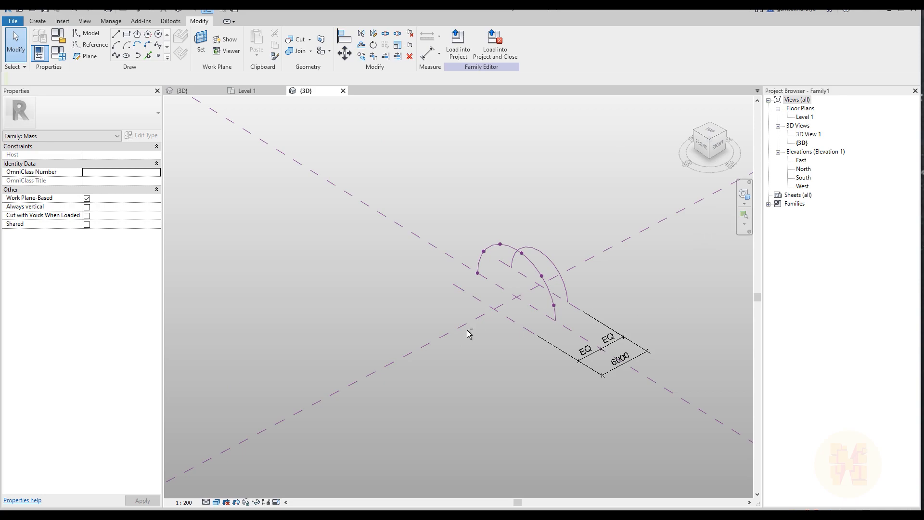
click(202, 45)
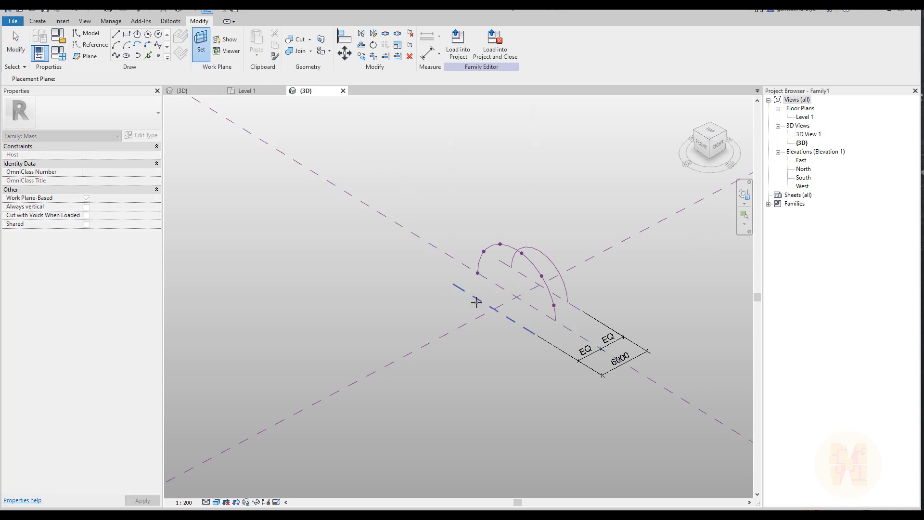
click(477, 299)
click(701, 144)
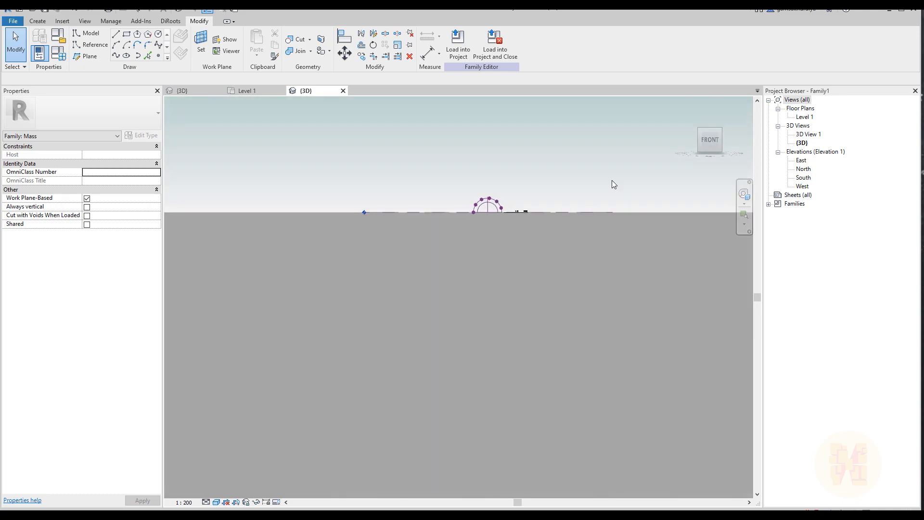
scroll(462, 374, up, 8)
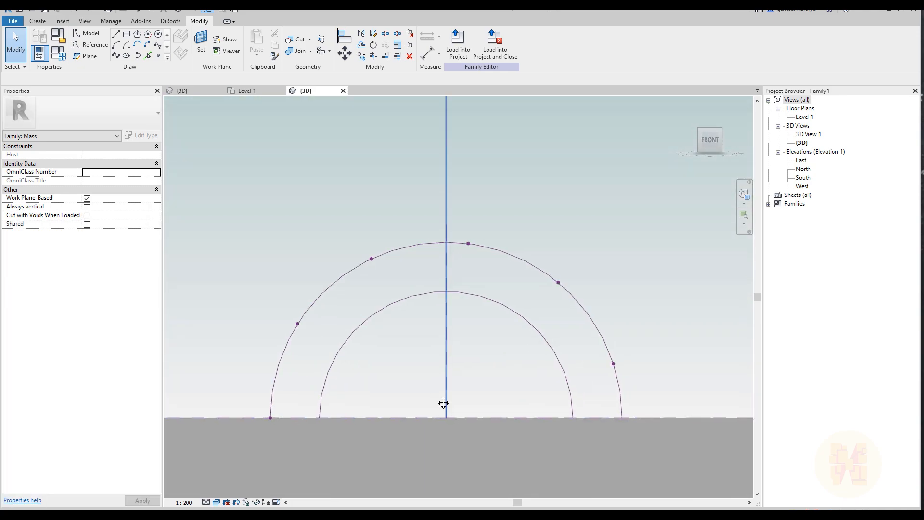
Draw a semicircular reference arc on the front outer plane, matching the endpoints and height of the rear smaller arc
click(100, 48)
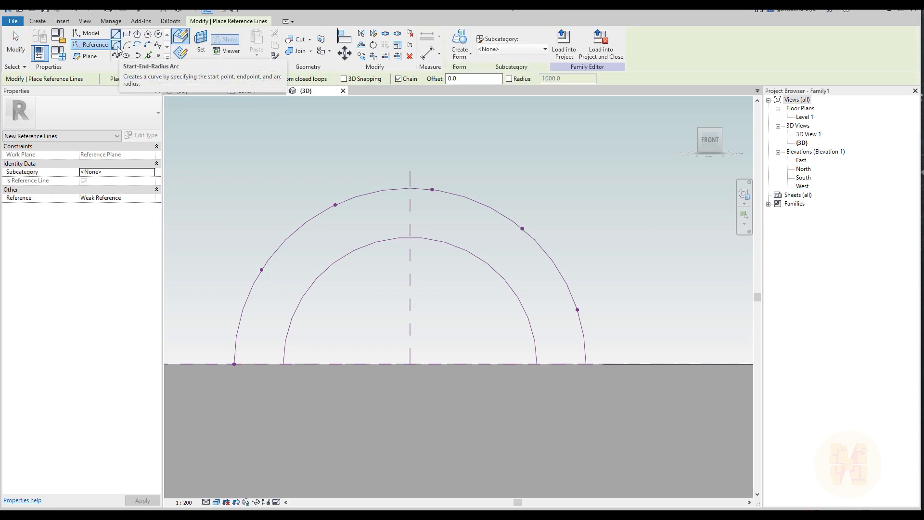
click(116, 45)
click(284, 364)
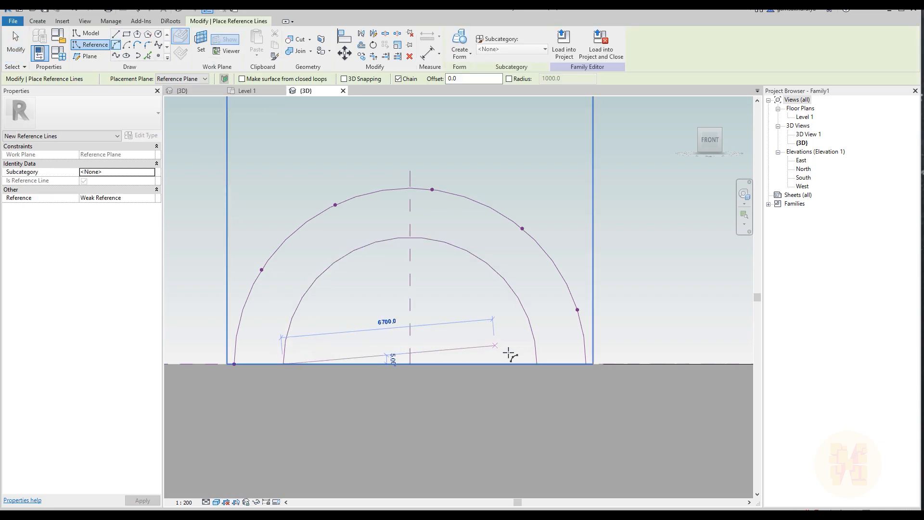
click(537, 364)
click(410, 233)
key(Escape)
key(Escape)
Place a reference point near the same end of each of the two smaller outer arcs
scroll(463, 321, down, 5)
shift+middle_drag(501, 311, 369, 410)
scroll(489, 287, up, 3)
shift+middle_drag(512, 289, 526, 334)
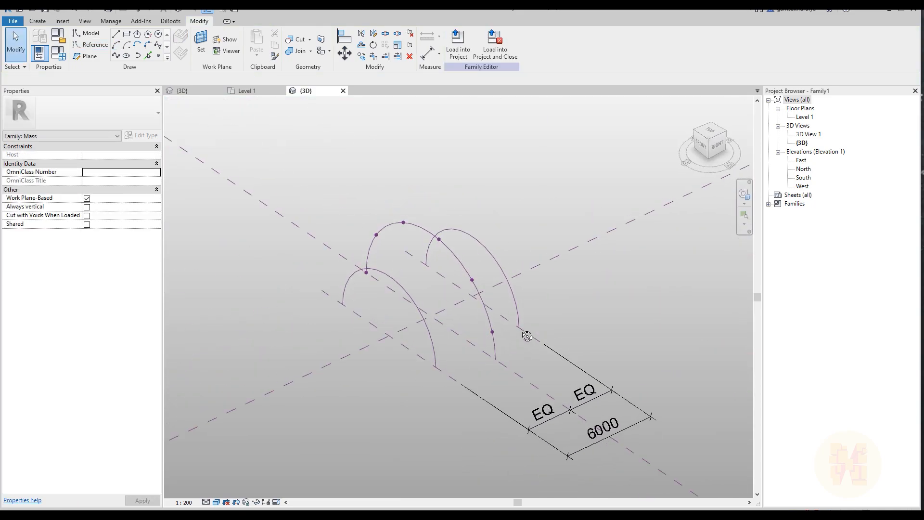
scroll(507, 283, up, 1)
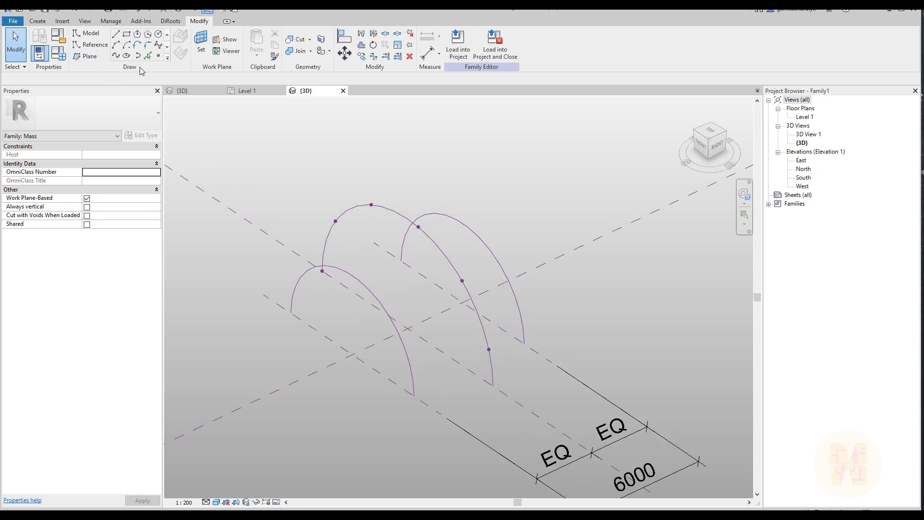
click(158, 56)
click(408, 358)
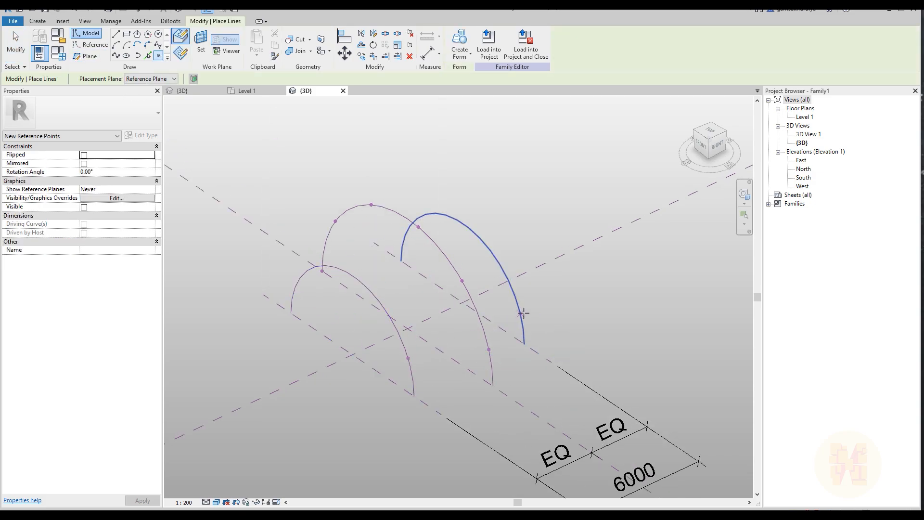
key(Escape)
key(Escape)
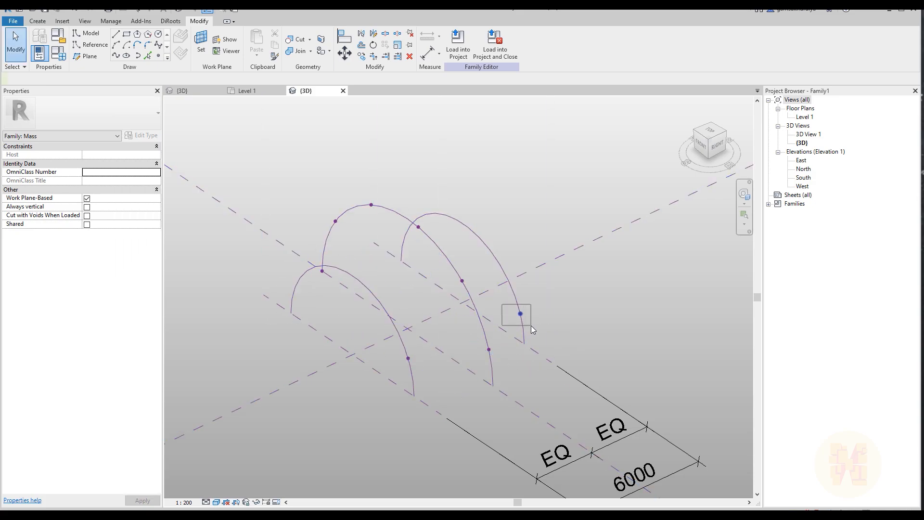
Inspect the hosting and curve parameter properties of the reference points on the two outer arcs
drag(502, 304, 531, 326)
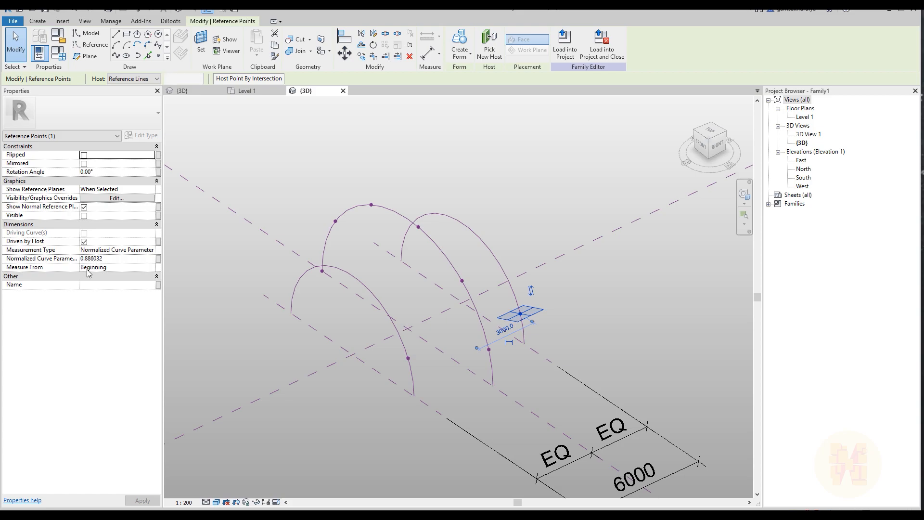
click(350, 428)
drag(428, 372, 420, 374)
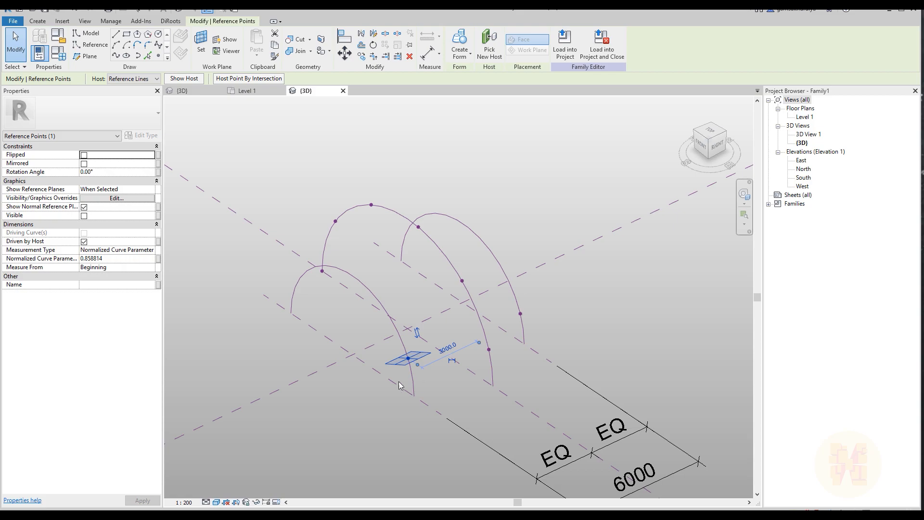
shift+middle_drag(395, 396, 428, 378)
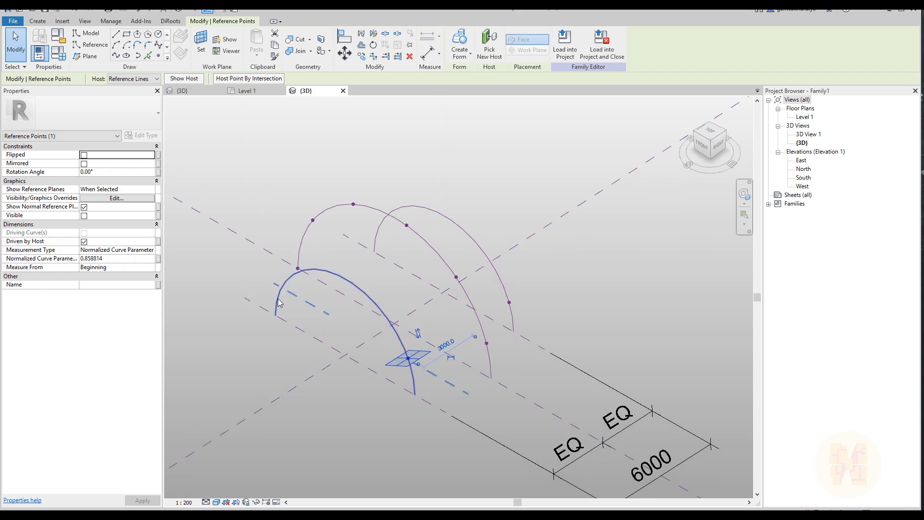
shift+middle_drag(528, 373, 511, 385)
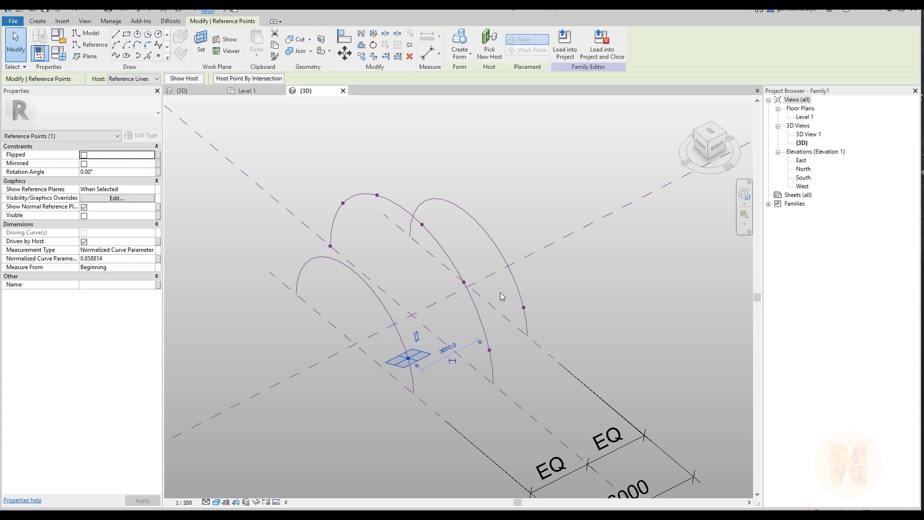
shift+middle_drag(539, 364, 566, 368)
shift+middle_drag(643, 356, 644, 379)
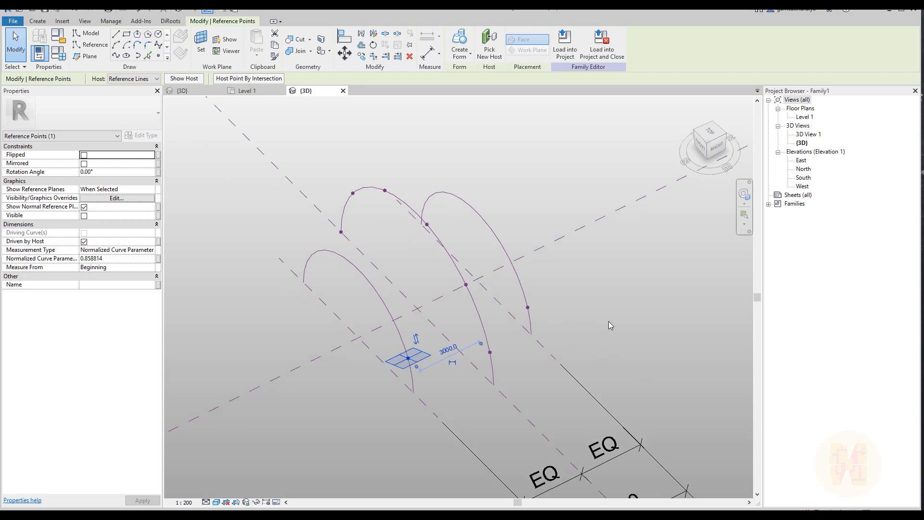
Place four more reference points along each of the two smaller outer arcs, spaced from the existing point toward the crown
click(507, 301)
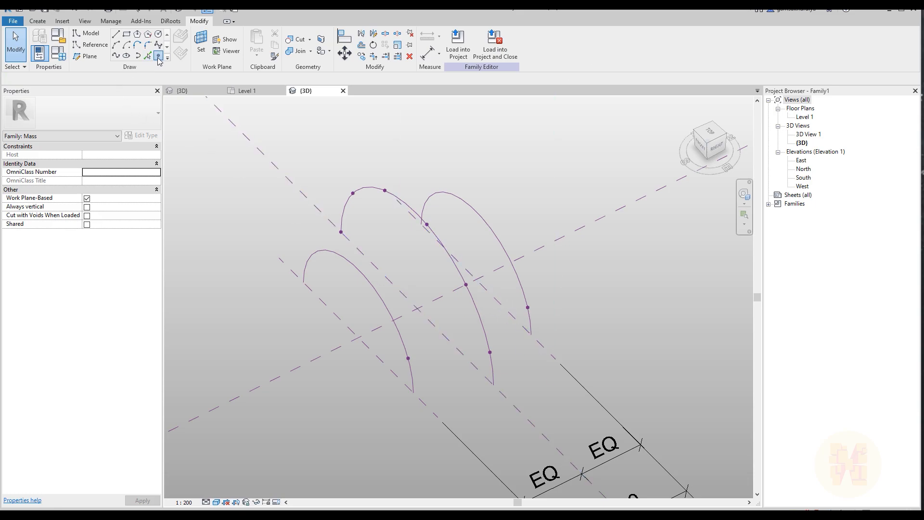
click(159, 56)
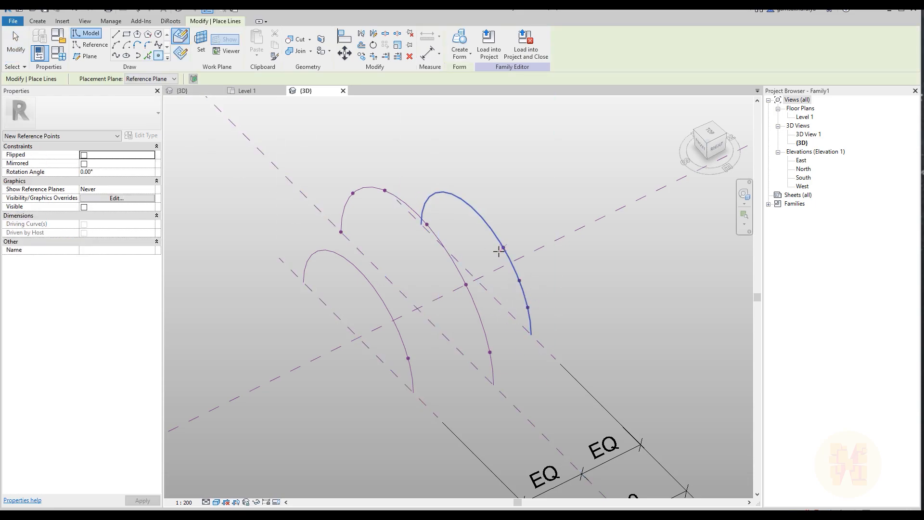
click(475, 211)
click(453, 196)
click(401, 341)
click(362, 273)
click(331, 250)
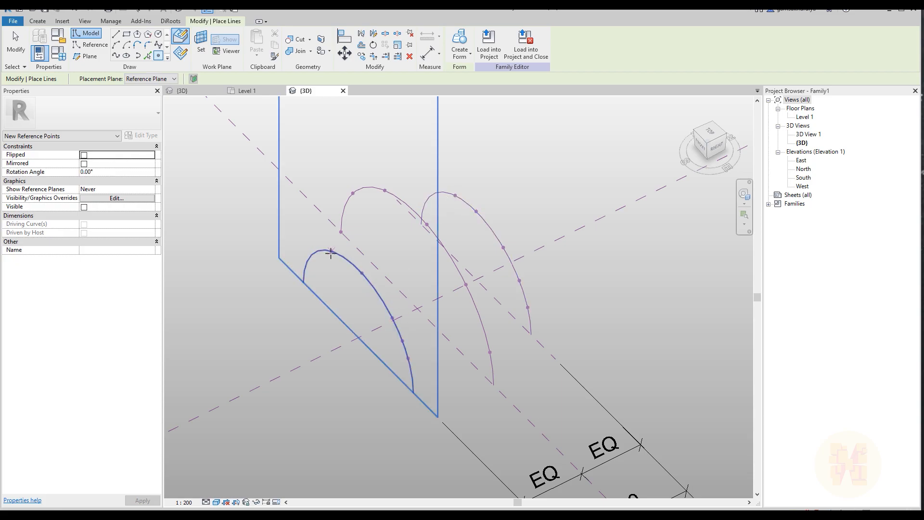
key(Escape)
key(Escape)
Associate the normalized curve parameter of the lowest point on each outer arc with the Point_6 family parameter
shift+middle_drag(504, 381, 523, 362)
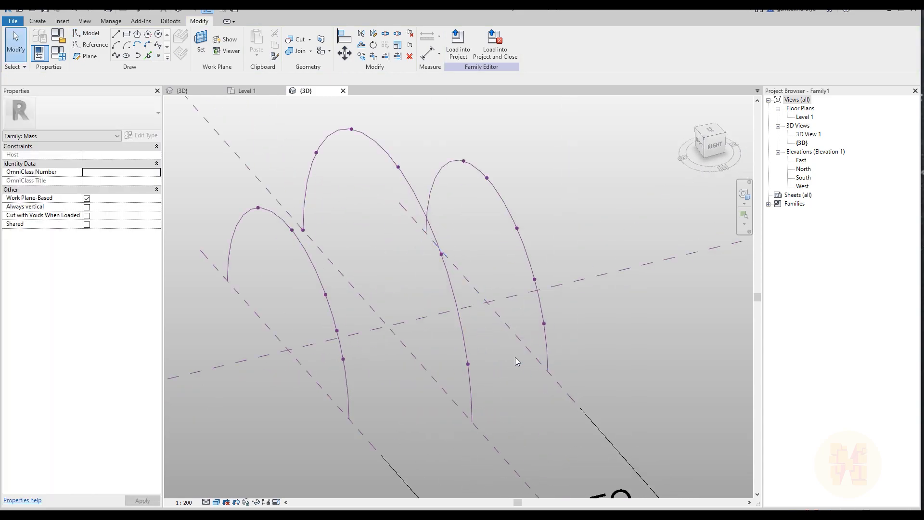
ctrl+drag(527, 319, 555, 340)
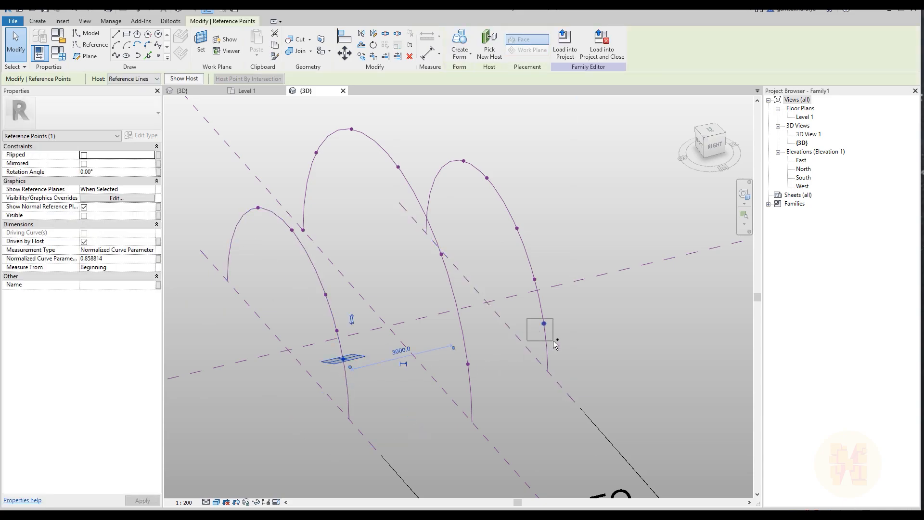
click(159, 259)
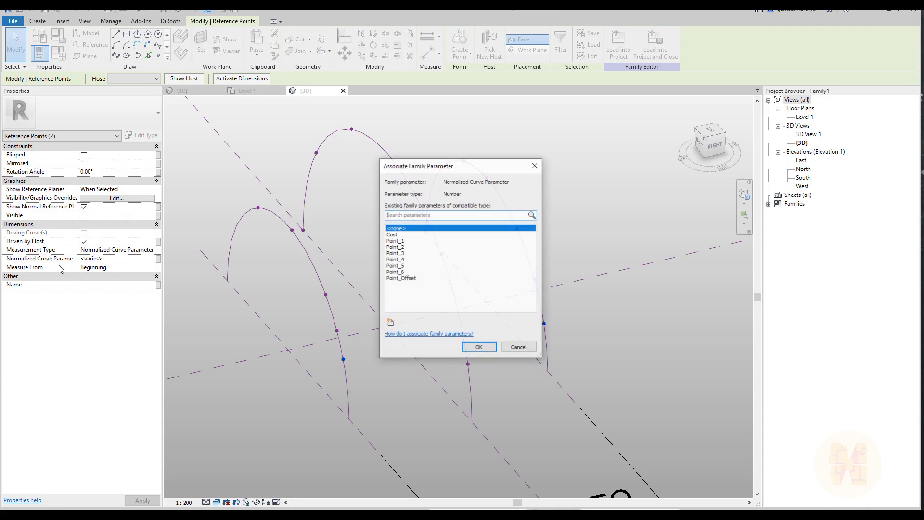
click(396, 242)
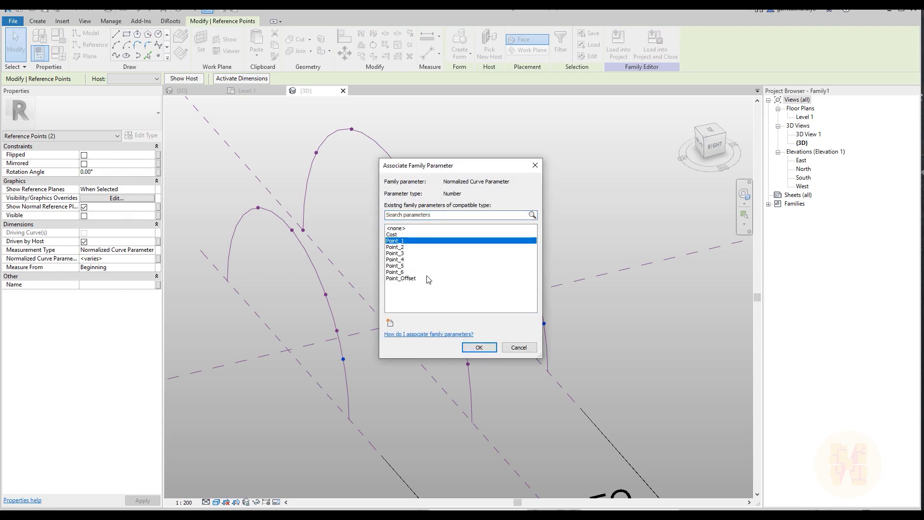
click(395, 272)
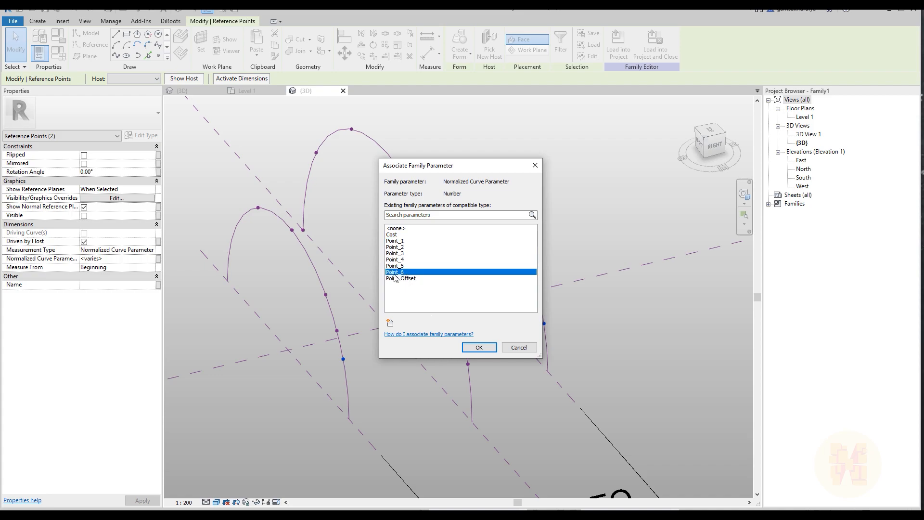
click(479, 347)
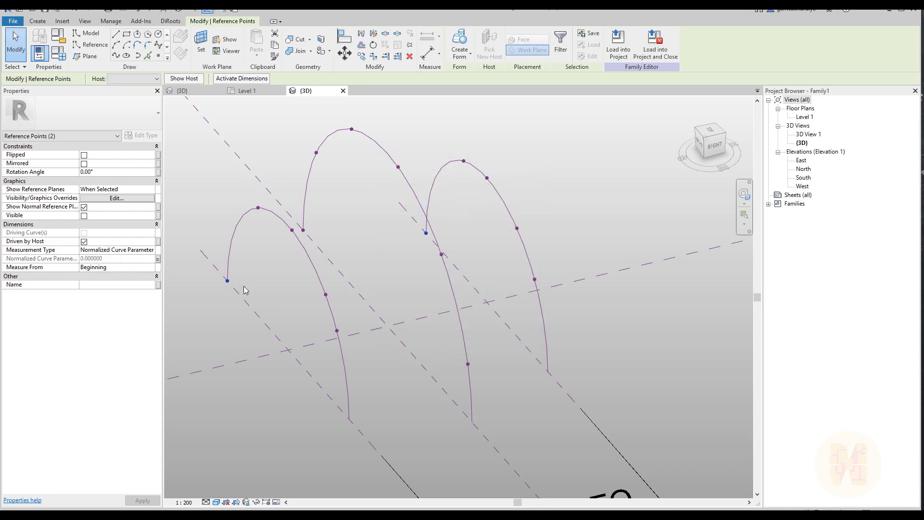
Associate the normalized curve parameter of the lowest unlinked point on both outer arcs with Point_5
click(355, 341)
drag(307, 312, 347, 339)
ctrl+drag(517, 266, 564, 309)
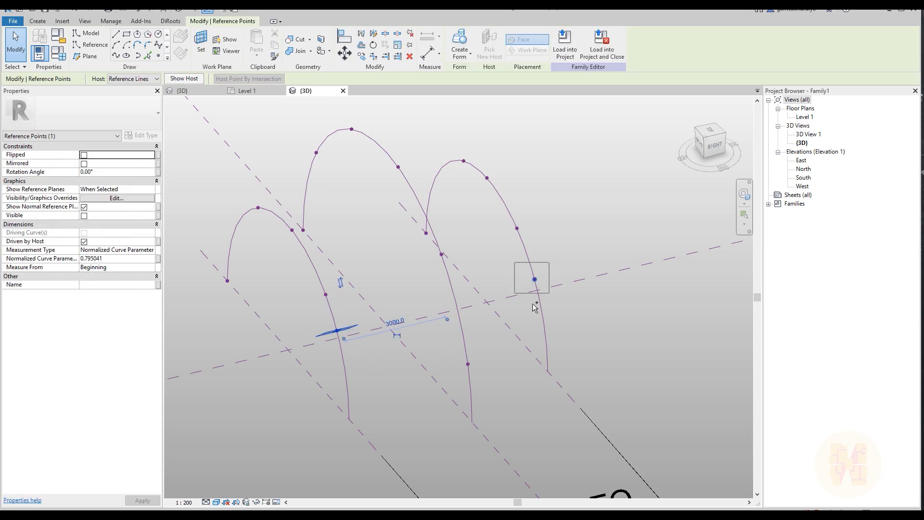
click(158, 259)
click(402, 265)
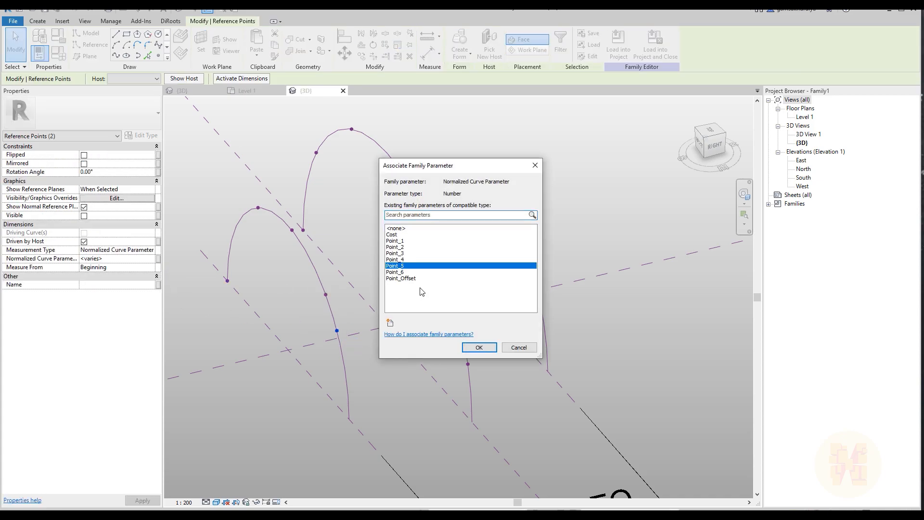
click(479, 347)
Link the normalized curve parameter of the remaining lowest pair of points on the outer arcs to Point_4
drag(248, 275, 345, 315)
drag(496, 219, 530, 249)
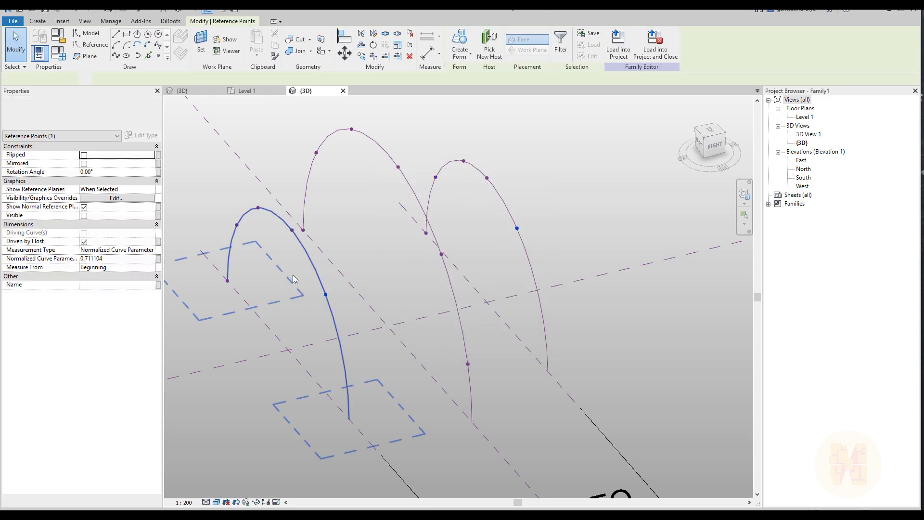
click(157, 260)
click(396, 259)
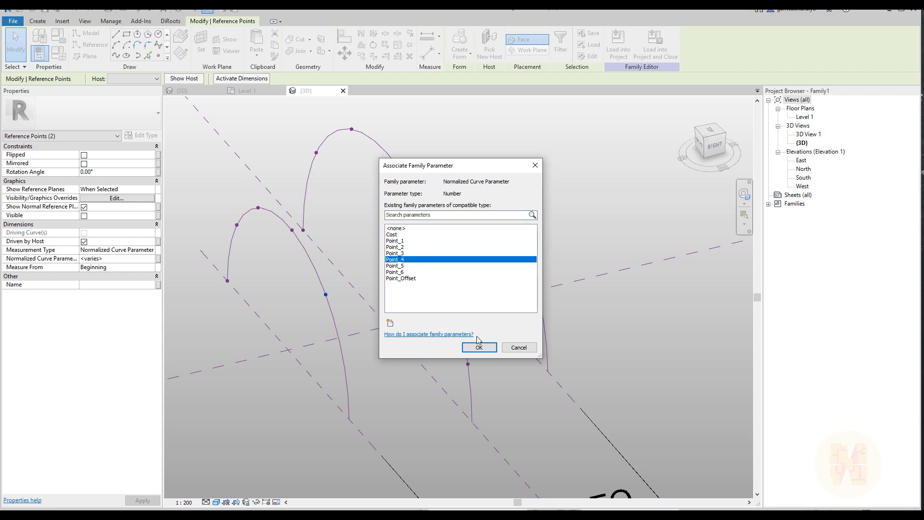
click(478, 349)
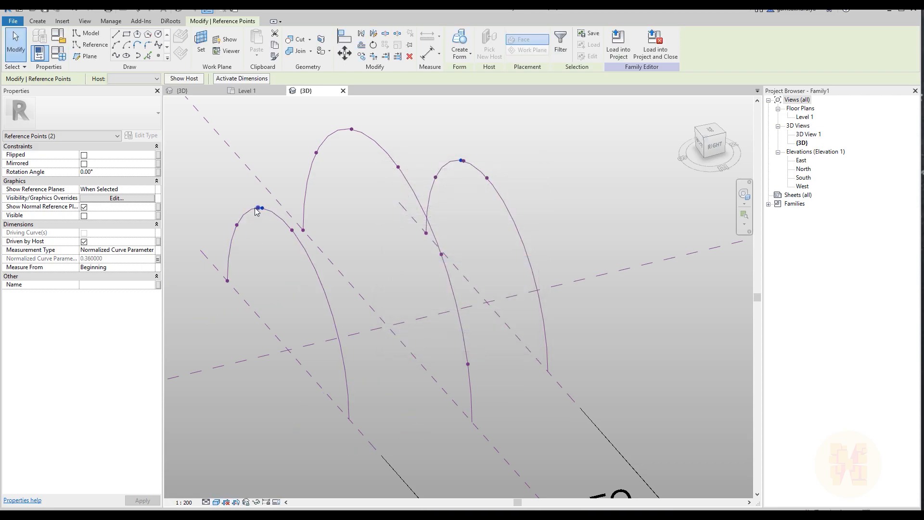
Link the normalized curve parameter of the pair of points just past the crowns of the outer arcs to Point_3
drag(284, 185, 297, 239)
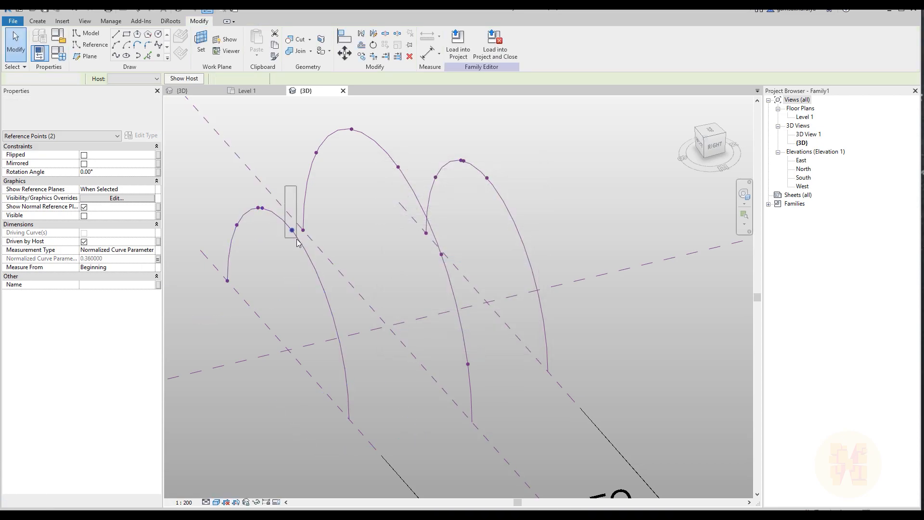
drag(484, 157, 512, 192)
click(158, 258)
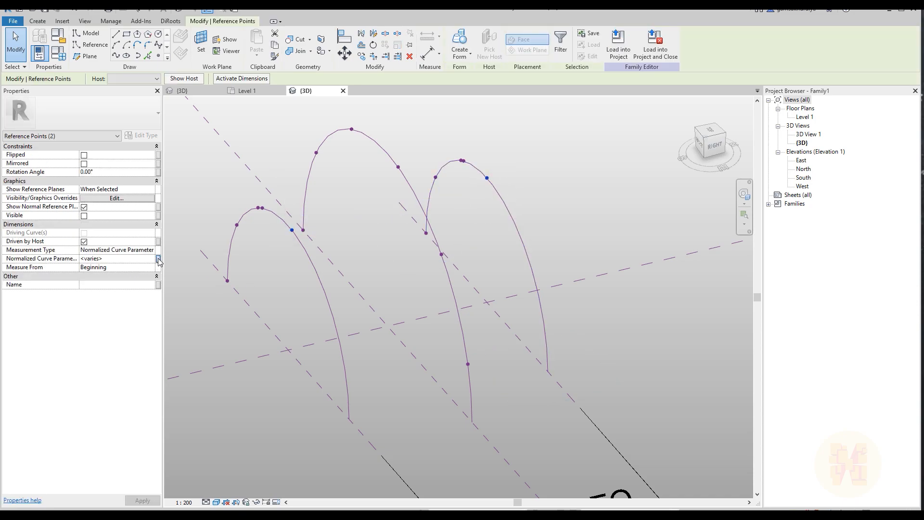
click(401, 253)
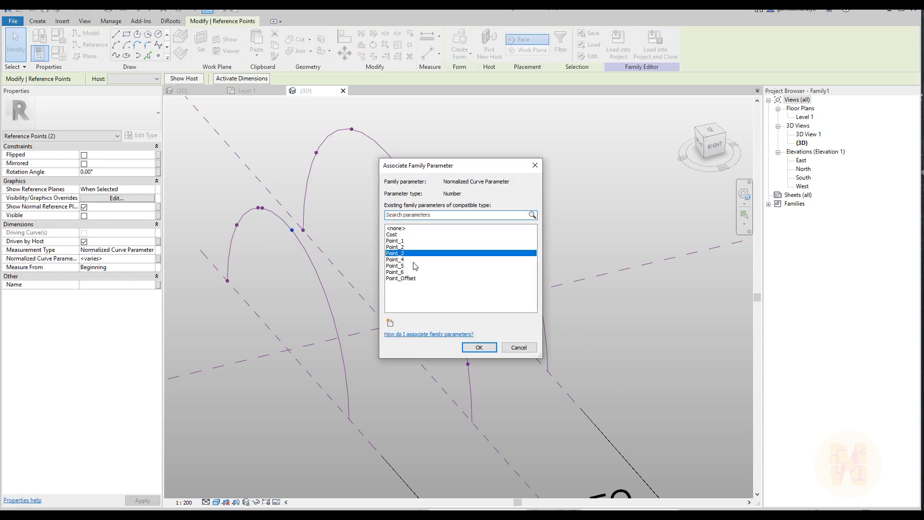
click(488, 349)
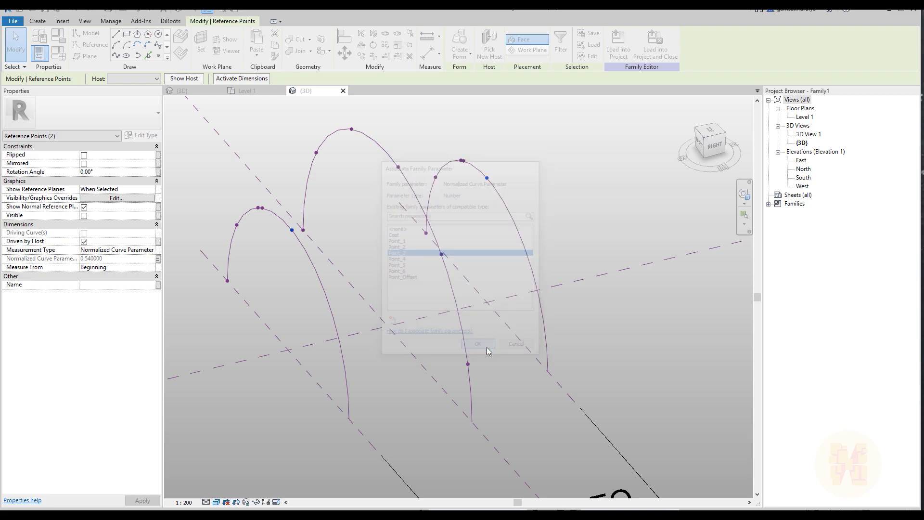
click(259, 210)
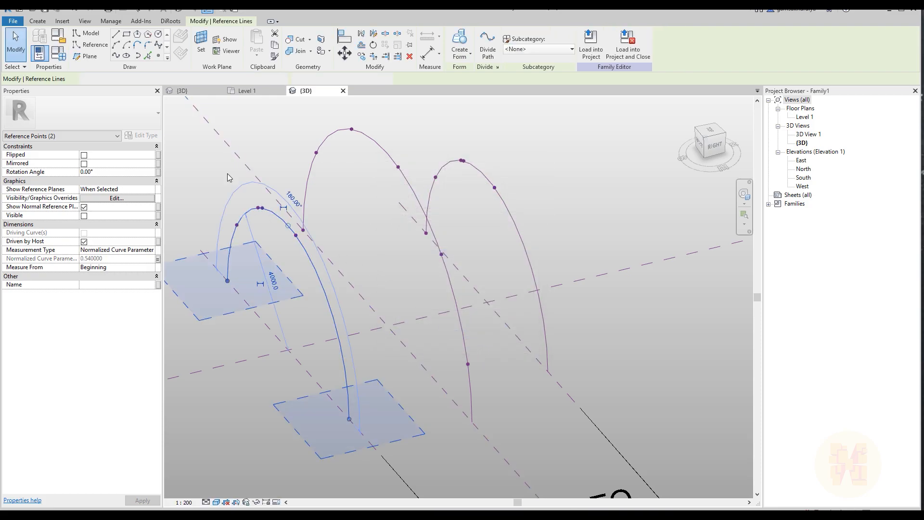
scroll(247, 191, up, 5)
click(280, 238)
click(300, 256)
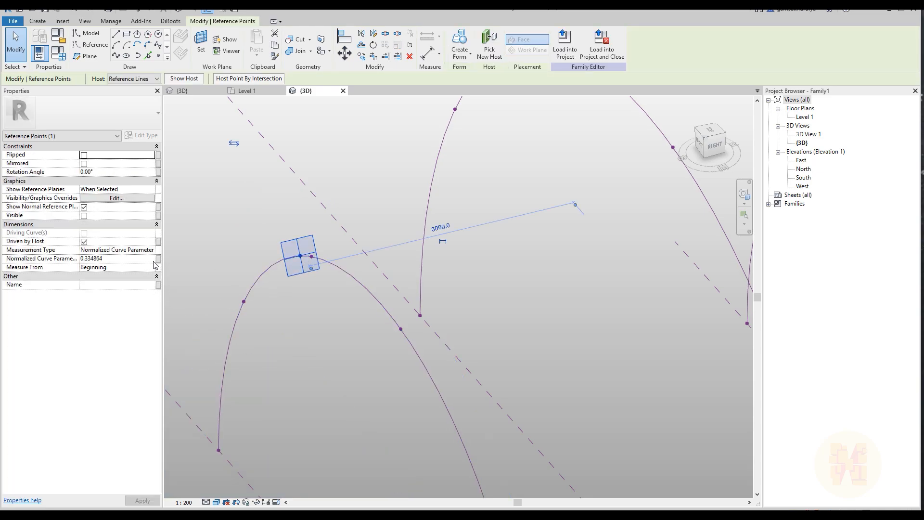
scroll(182, 268, down, 4)
middle_drag(493, 262, 446, 293)
scroll(520, 212, up, 3)
ctrl+drag(482, 211, 498, 240)
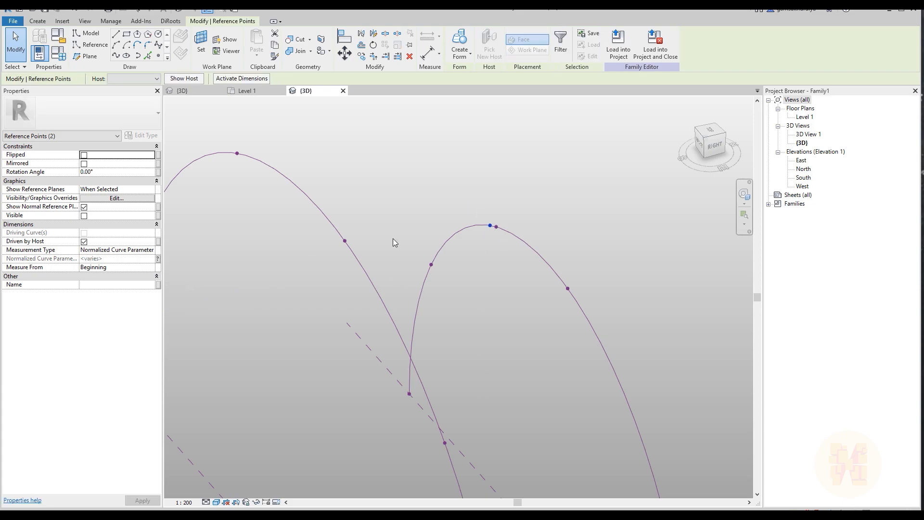
click(505, 184)
Select the unlinked point near the crown of each outer arc and associate their normalized curve parameter with Point_2
click(496, 226)
scroll(519, 308, down, 2)
mouse_move(521, 318)
middle_down()
mouse_move(591, 263)
mouse_move(692, 242)
middle_up()
scroll(415, 248, up, 2)
ctrl+drag(393, 243, 406, 273)
click(158, 258)
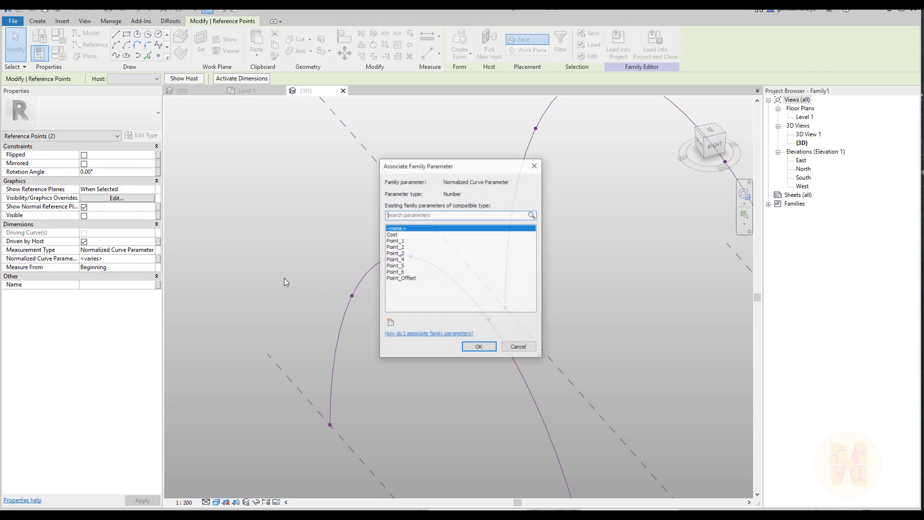
click(405, 248)
click(479, 347)
scroll(429, 283, down, 3)
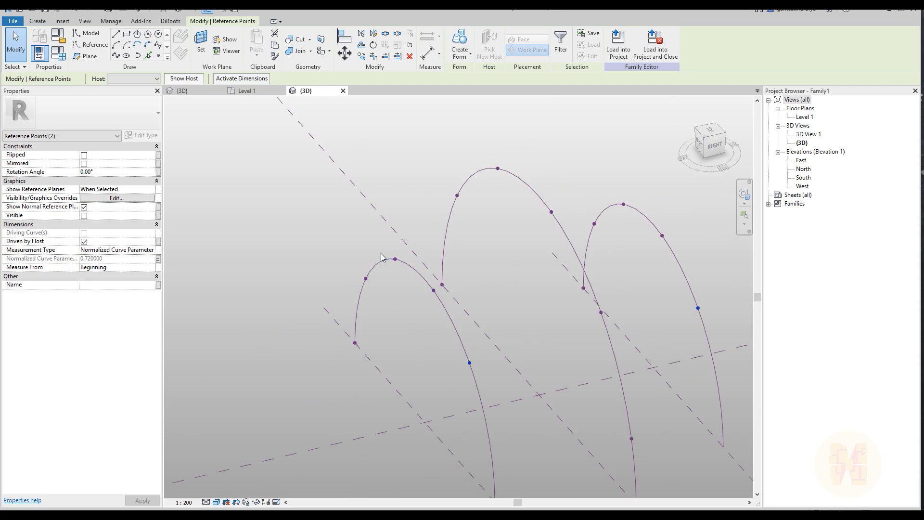
click(420, 285)
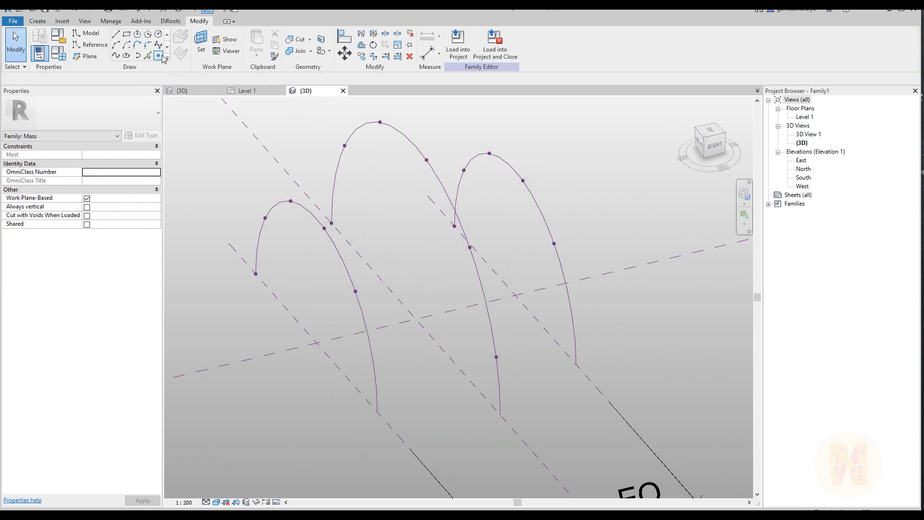
Place one more reference point near the empty lower end of each outer arc
click(159, 56)
click(372, 356)
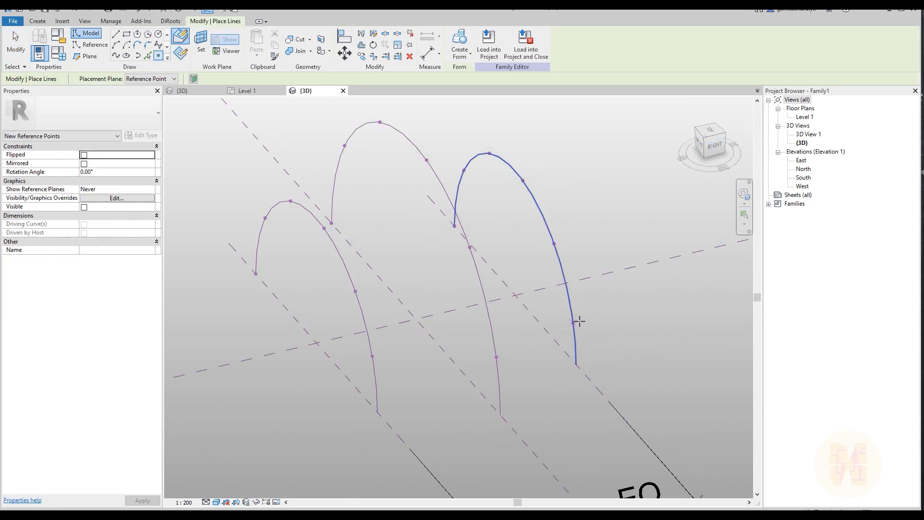
key(Escape)
key(Escape)
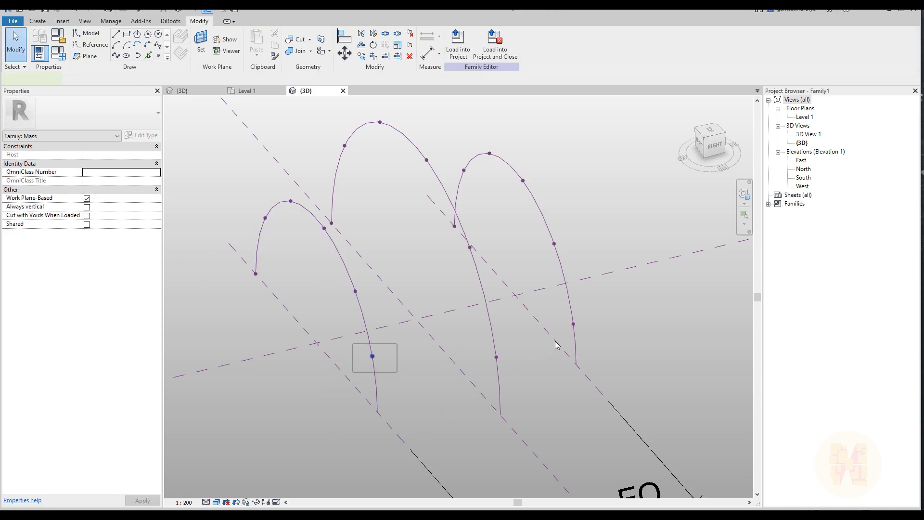
Associate the normalized curve parameter of the two new lower points on the outer arcs with Point_1
ctrl+click(573, 324)
click(158, 259)
click(397, 241)
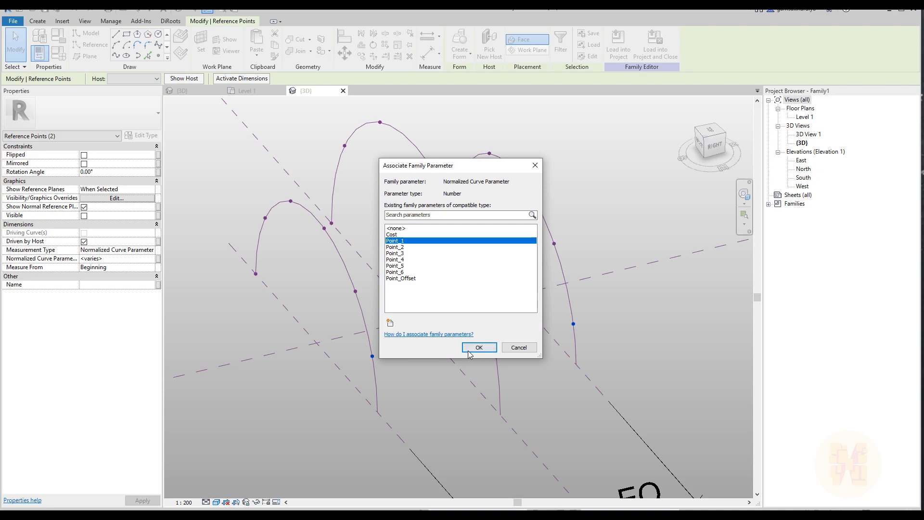
click(479, 347)
click(367, 287)
Set the Point_Offset family parameter to 0.5 and apply it to test how the points move along the three arcs
scroll(368, 287, down, 3)
shift+middle_drag(430, 351, 384, 289)
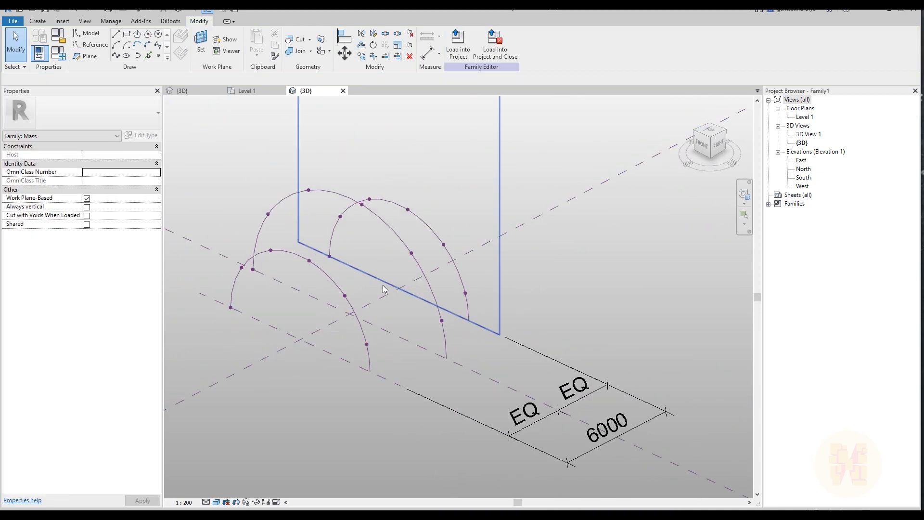
click(59, 52)
drag(168, 107, 745, 124)
click(694, 255)
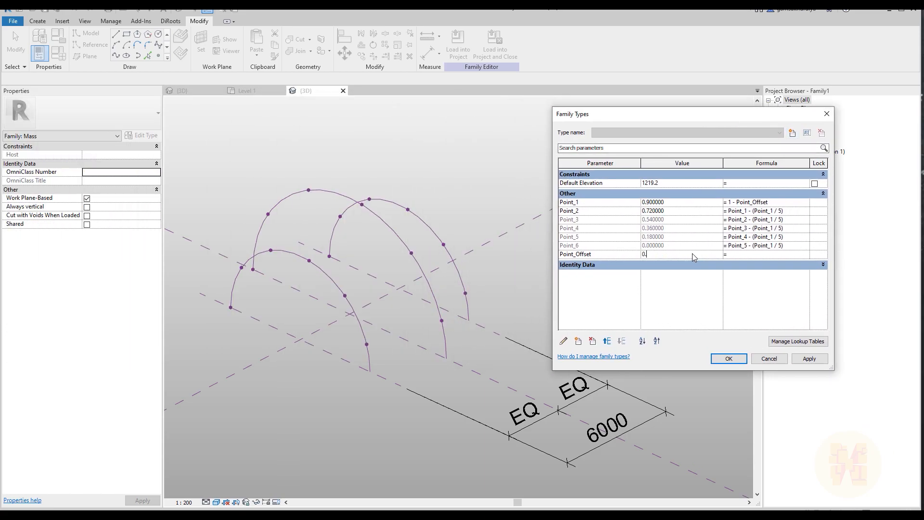
click(813, 360)
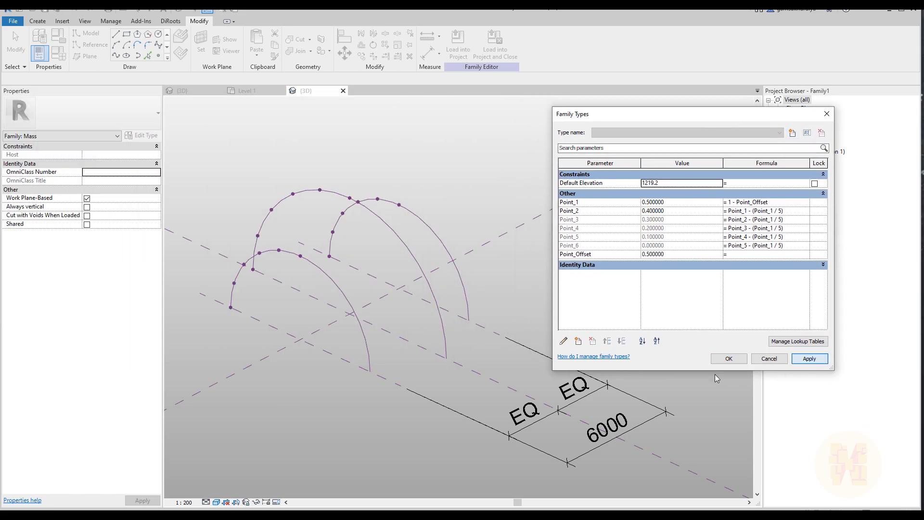
Reduce the Point_Offset family parameter so the points spread back along the arcs, and accept the family types
click(703, 256)
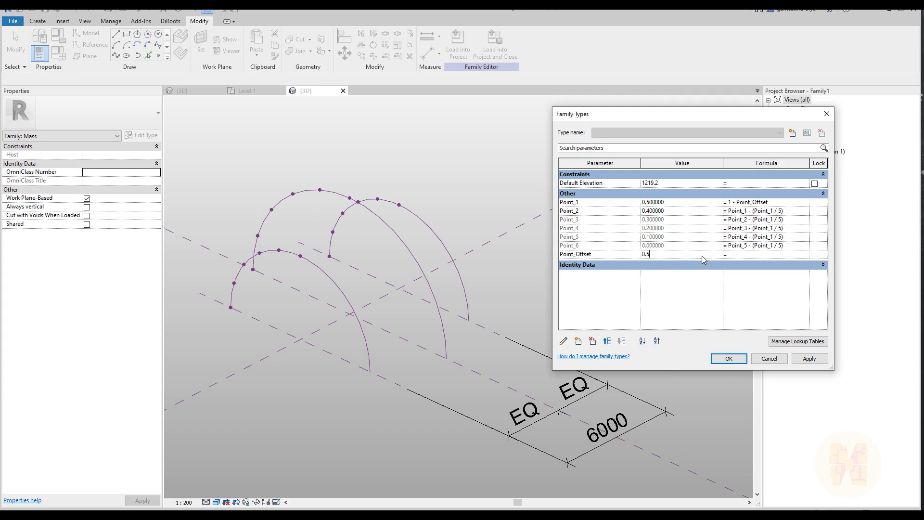
click(735, 358)
shift+middle_drag(599, 304, 596, 330)
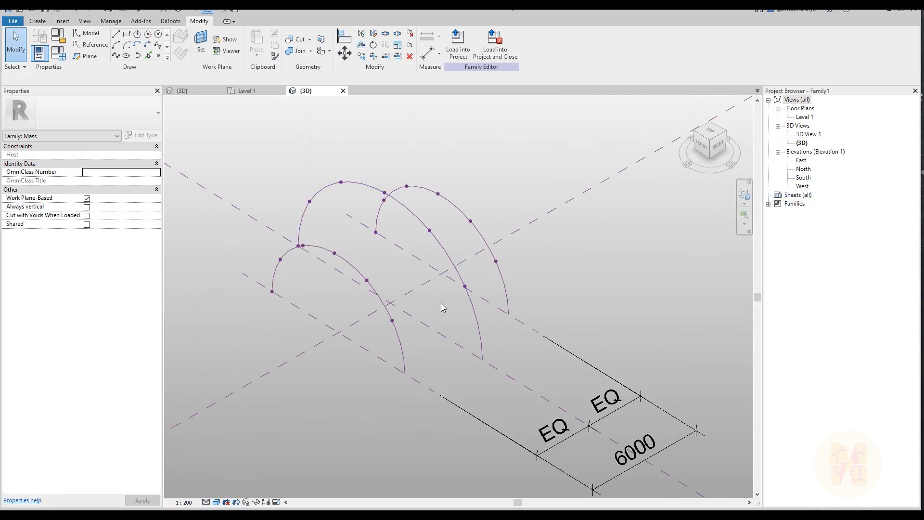
Save the family as shelter.rfa in the Documents folder
click(13, 21)
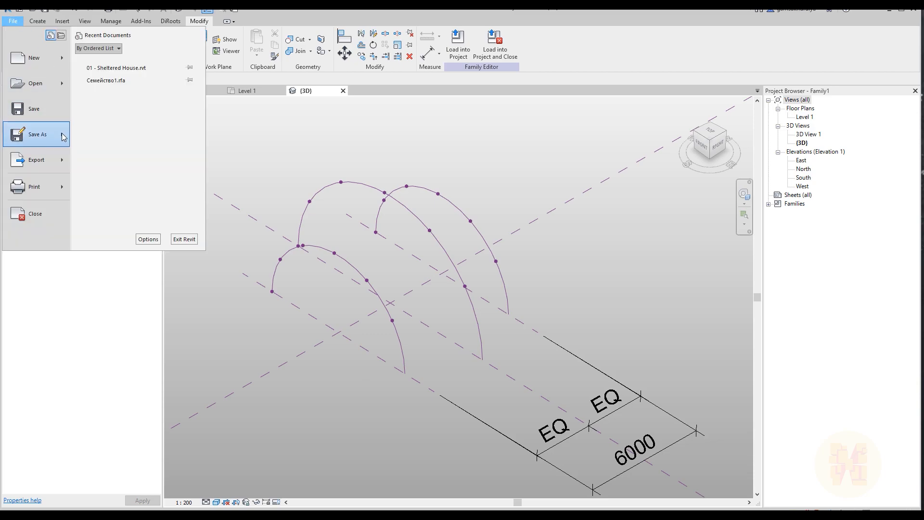
mouse_move(63, 137)
click(127, 128)
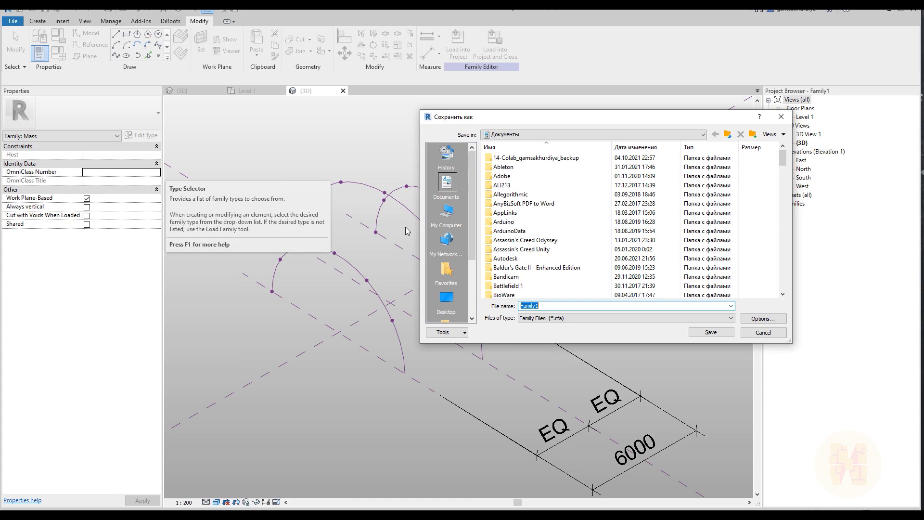
text(shelter)
key(Return)
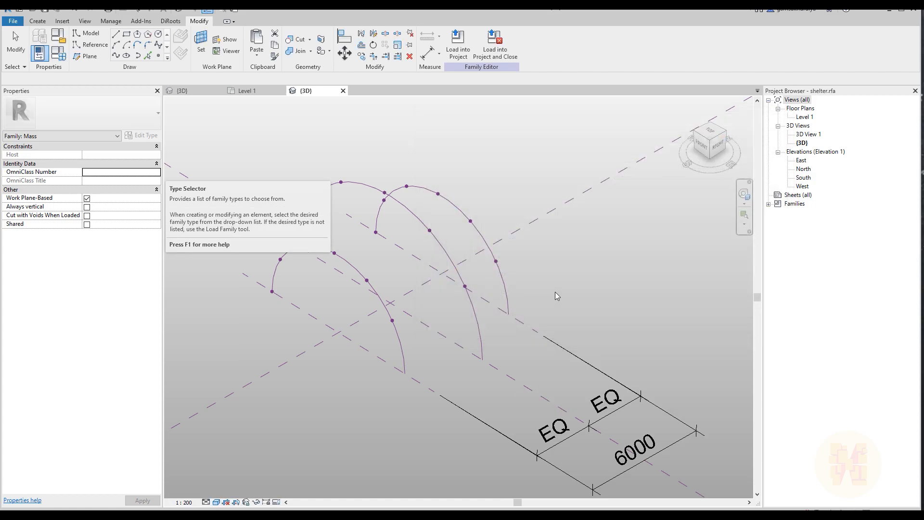
Draw a start-end-radius reference arc across the three main arcs, through the Point_1 row nearest their free ends
shift+middle_drag(605, 289, 458, 334)
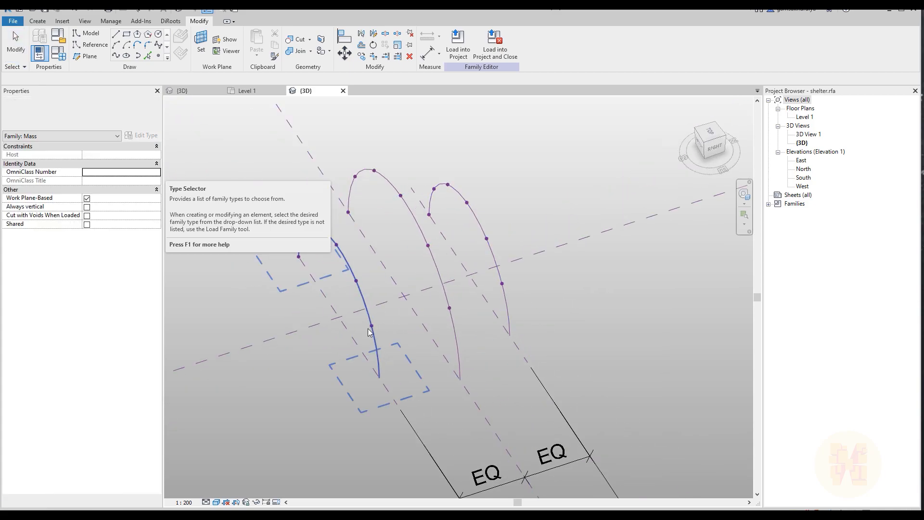
click(90, 46)
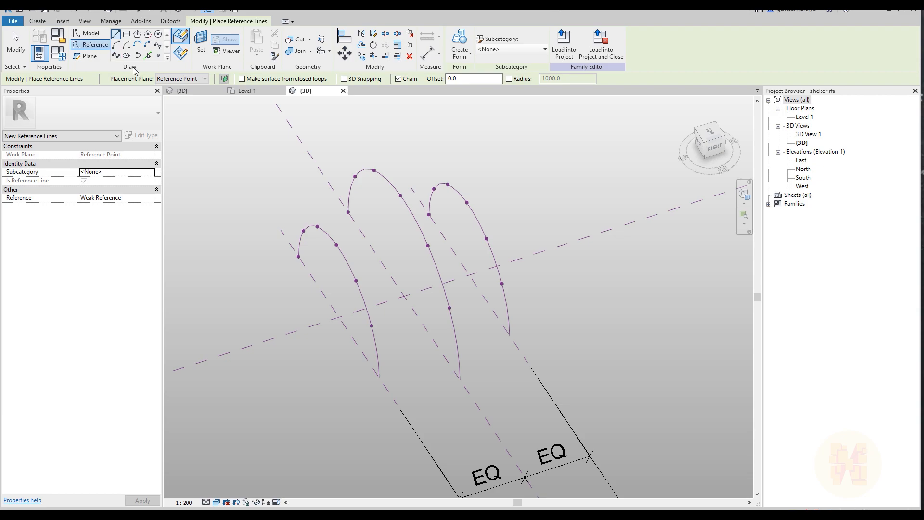
click(118, 46)
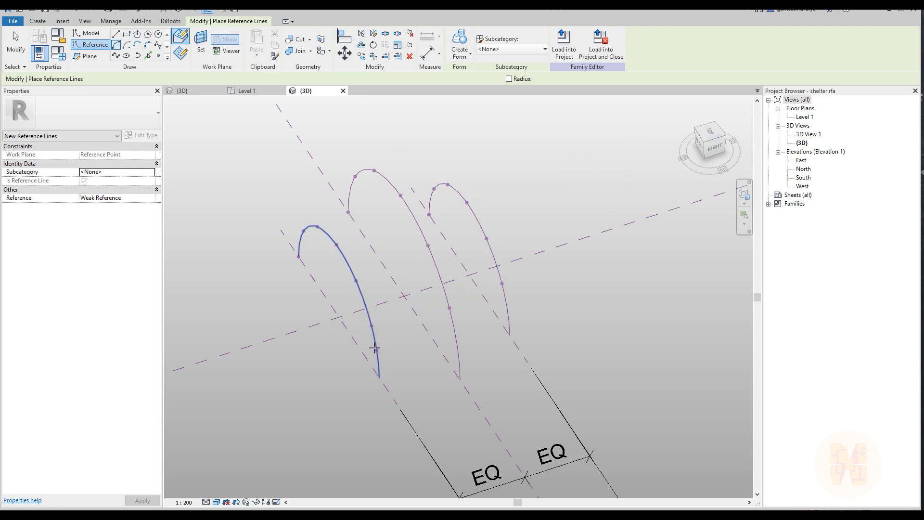
click(371, 325)
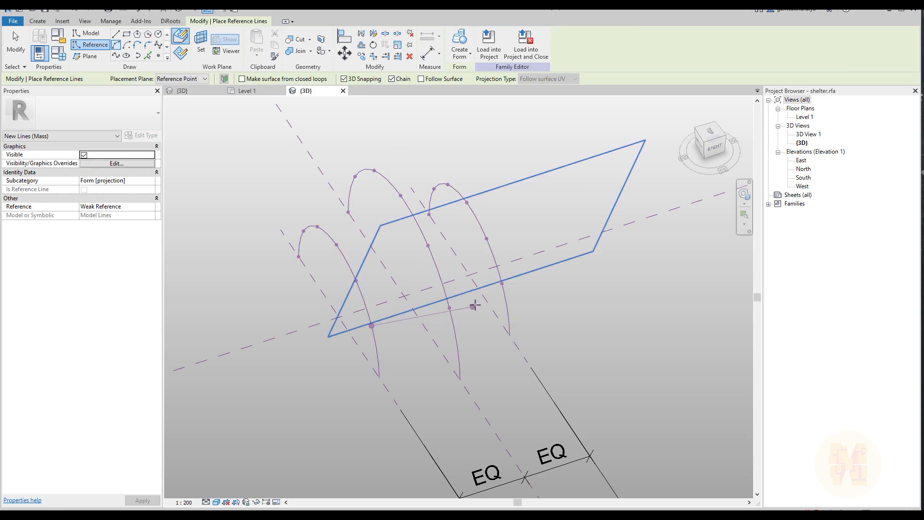
click(502, 284)
click(447, 308)
Draw reference arcs across the second, third and fourth rows of points on the three main arcs
shift+middle_drag(479, 318, 471, 330)
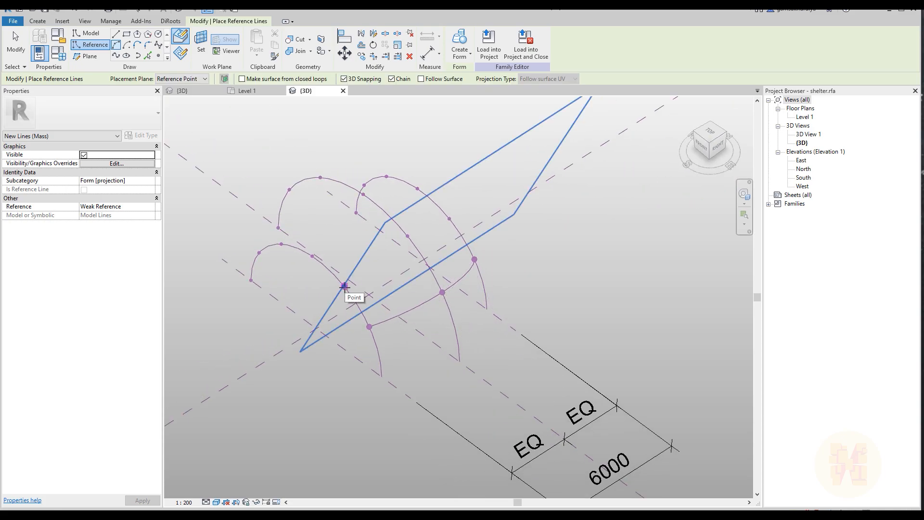
click(344, 286)
click(449, 219)
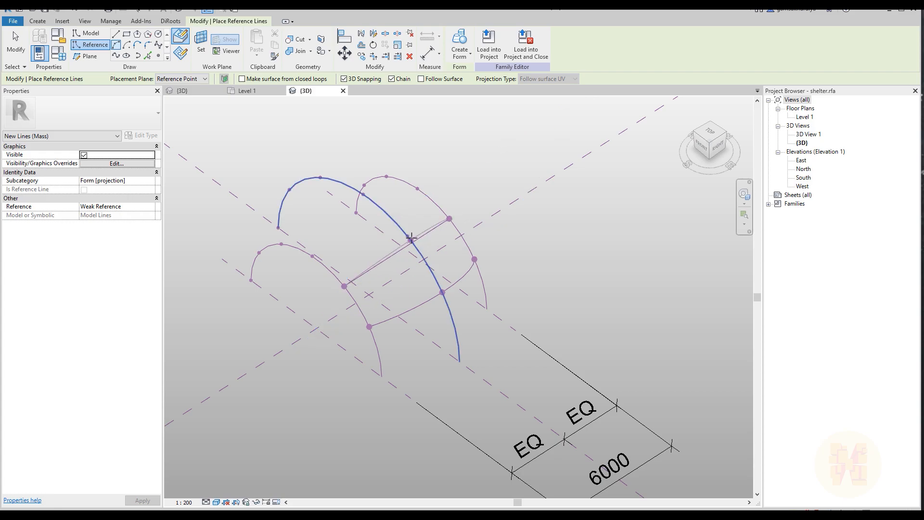
click(312, 257)
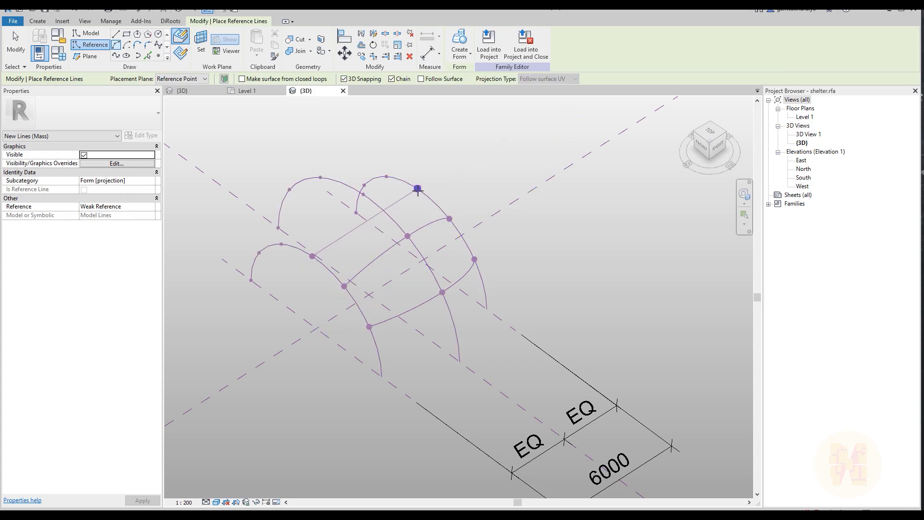
shift+middle_drag(304, 239, 557, 271)
key(Escape)
click(453, 320)
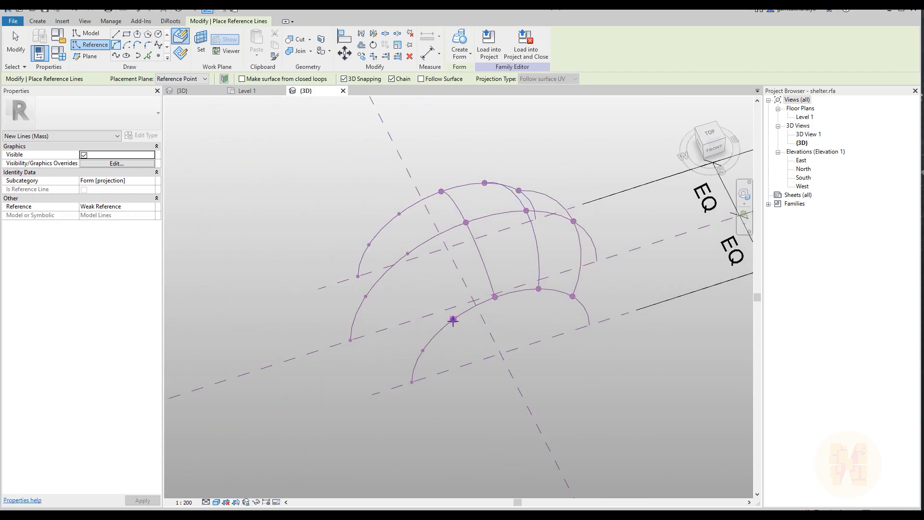
click(400, 215)
key(Escape)
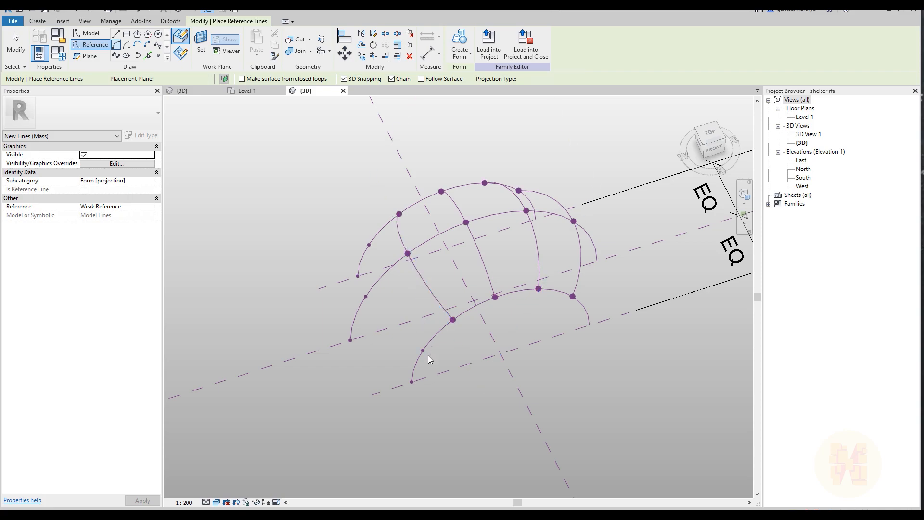
Try to draw a reference arc across the fifth row of points on the three main arcs
click(423, 351)
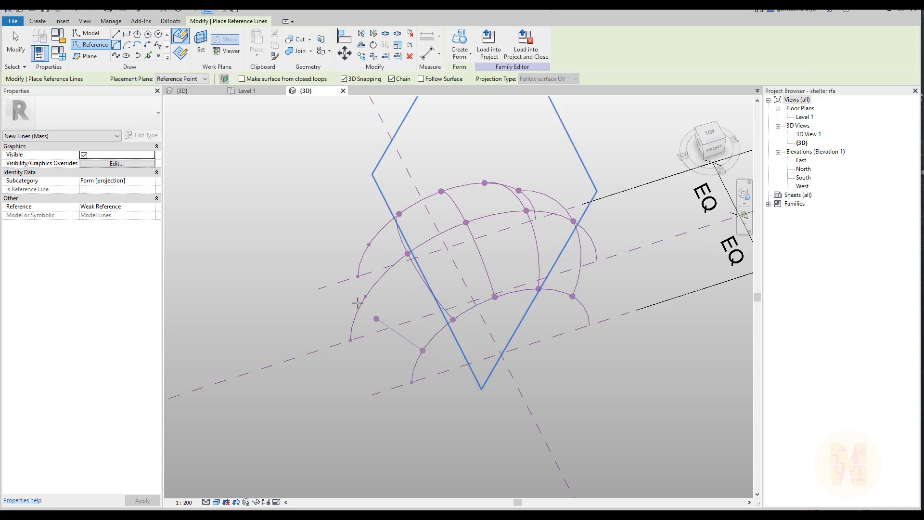
click(369, 244)
click(367, 294)
key(Escape)
scroll(371, 302, up, 1)
shift+middle_drag(386, 308, 417, 267)
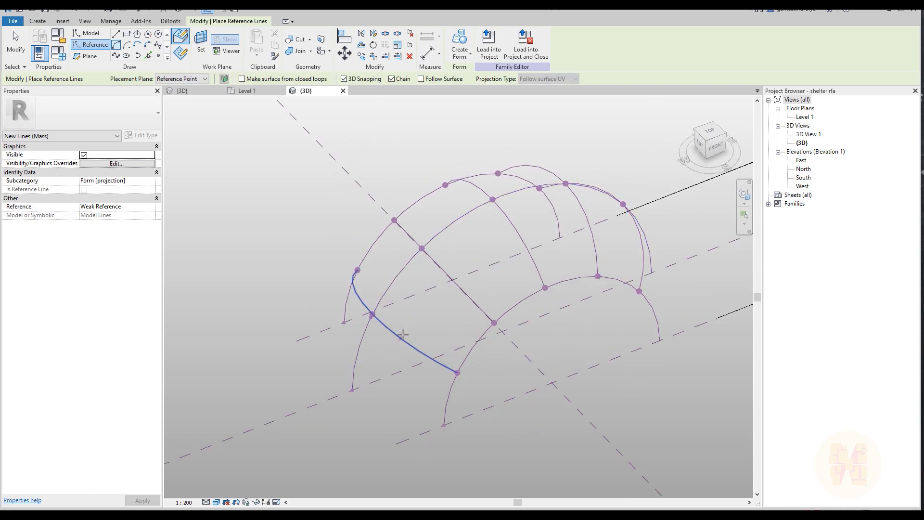
scroll(369, 303, down, 1)
key(ctrl+z)
Draw two reference arcs across the main arcs, through the fifth row of points and the end points
click(436, 355)
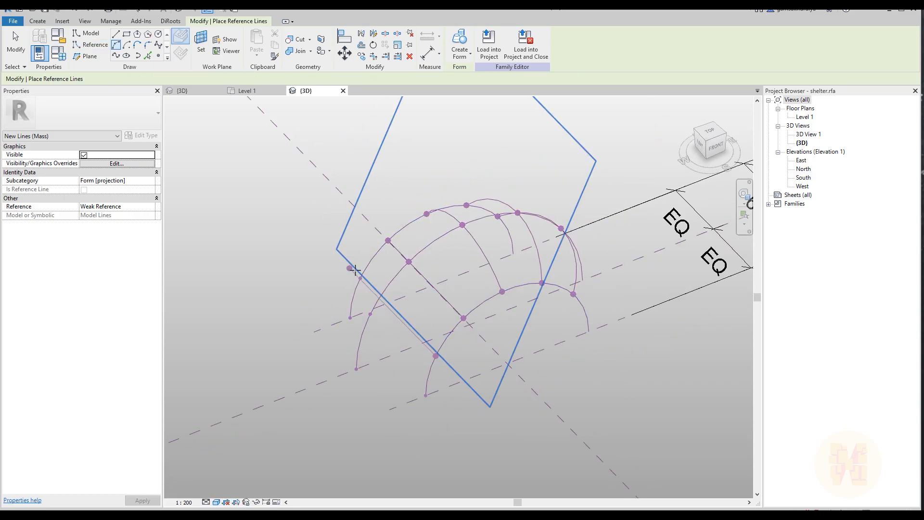
click(360, 278)
click(370, 314)
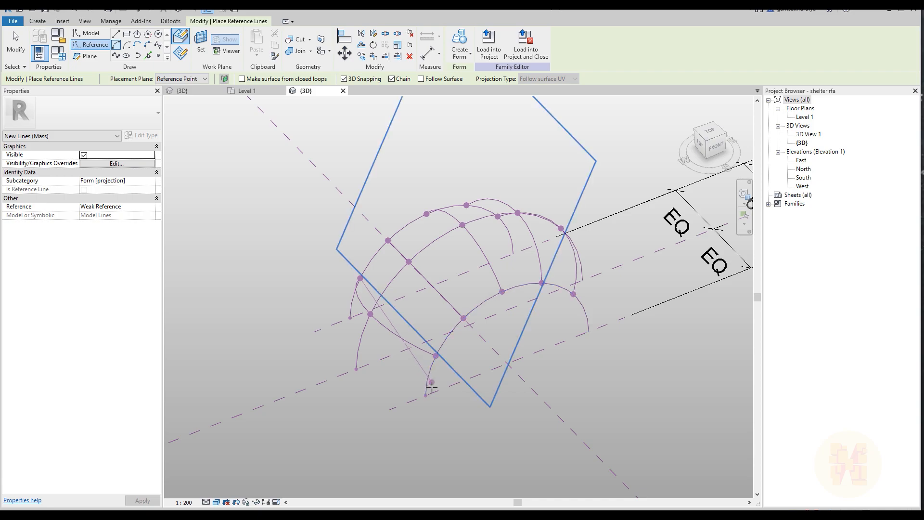
click(426, 395)
click(350, 318)
click(357, 369)
key(Escape)
key(Escape)
Select all six cross reference arcs and create a surface form from them
scroll(415, 347, down, 3)
shift+middle_drag(538, 373, 435, 361)
scroll(464, 255, up, 3)
click(570, 362)
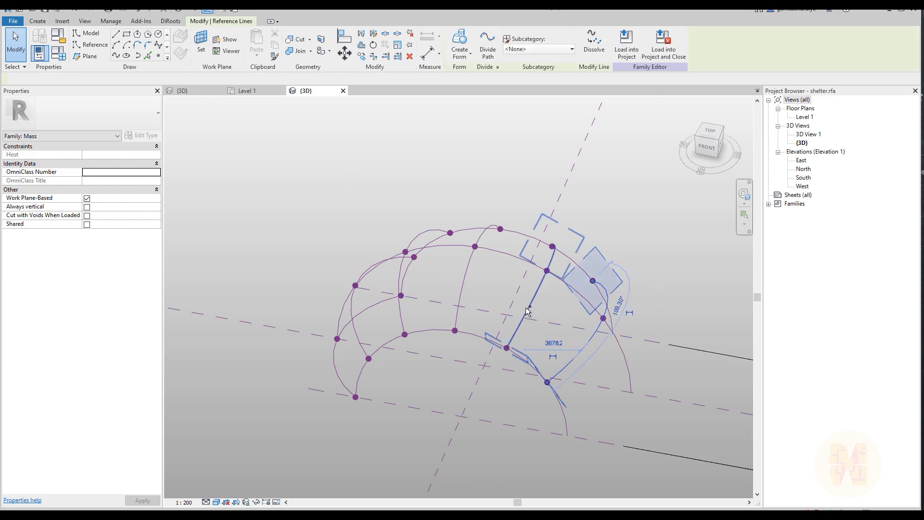
ctrl+click(521, 319)
ctrl+click(458, 312)
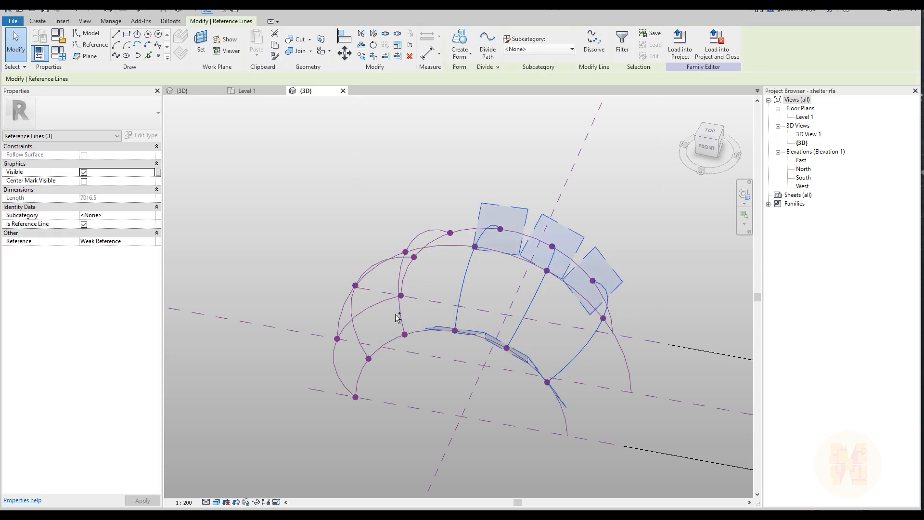
ctrl+click(404, 316)
ctrl+click(359, 341)
ctrl+click(340, 372)
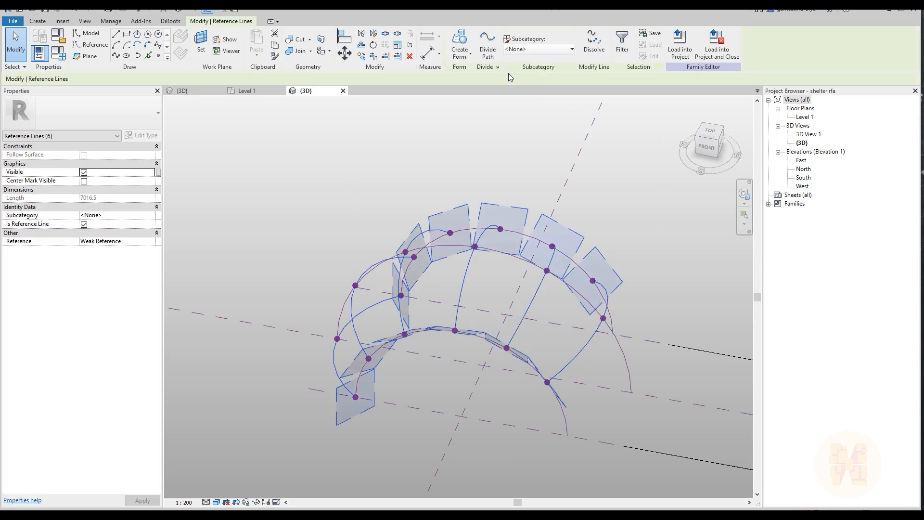
click(463, 40)
click(329, 210)
Set the Point_Offset family parameter to 0.8 and accept it to test how the surface folds
scroll(337, 204, down, 2)
shift+middle_drag(576, 306, 270, 294)
shift+middle_drag(520, 341, 308, 275)
click(65, 59)
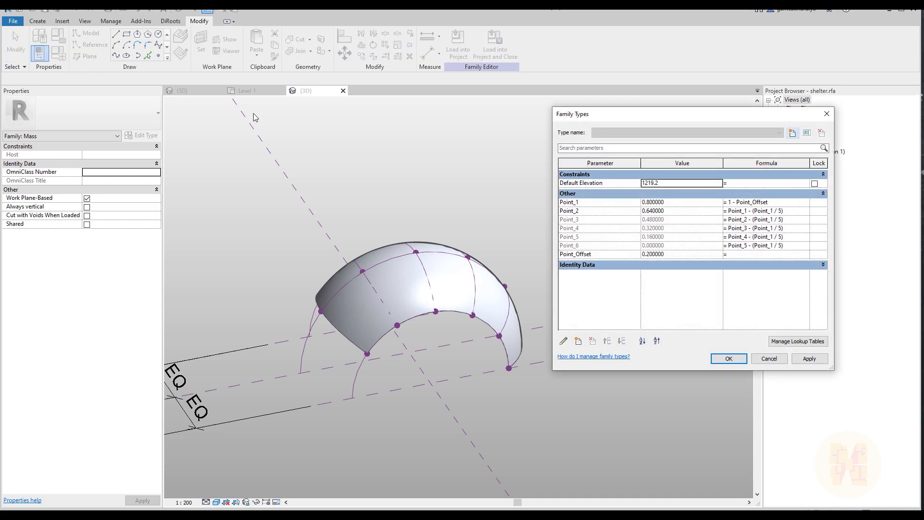
drag(629, 114, 645, 77)
click(711, 219)
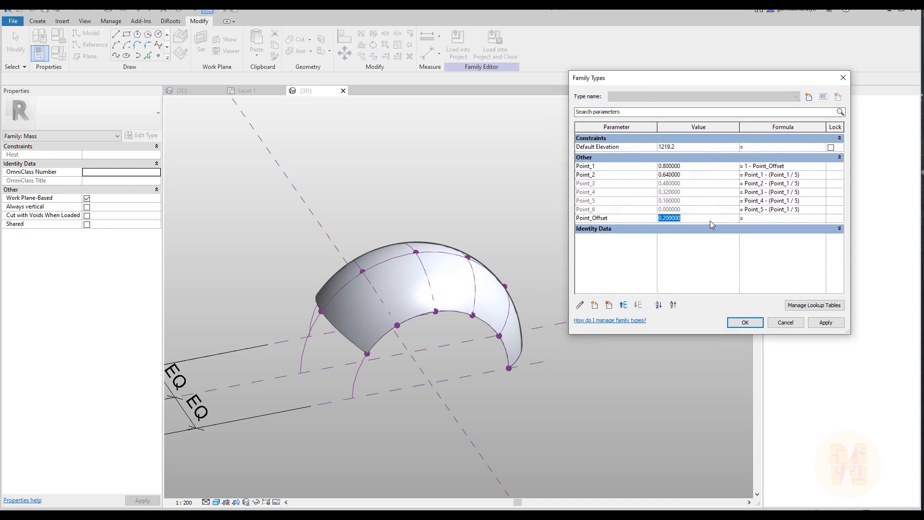
text(0.8)
click(744, 322)
mouse_move(554, 303)
shift+middle_down()
mouse_move(392, 273)
mouse_move(458, 253)
mouse_move(487, 293)
shift+middle_up()
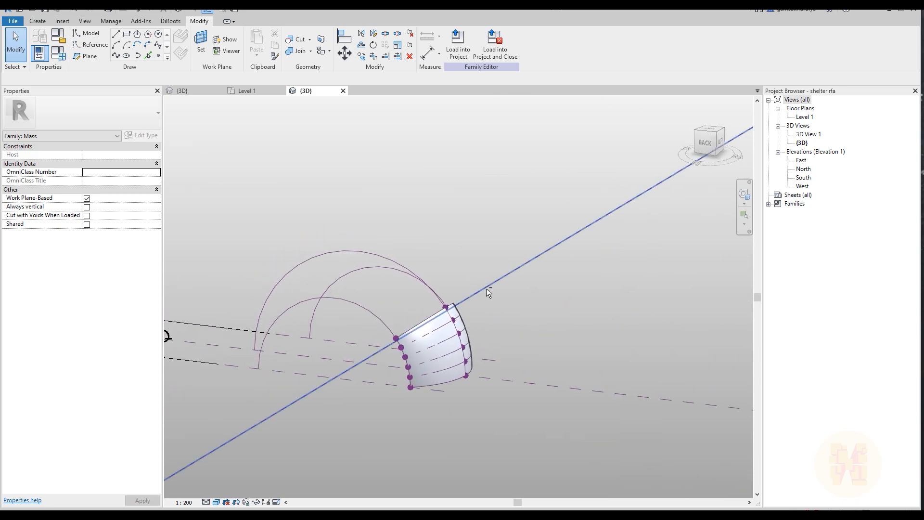
Set the Point_Offset family parameter to 0.1 and accept it to unfold the shelter
click(39, 53)
text(0.1)
click(756, 321)
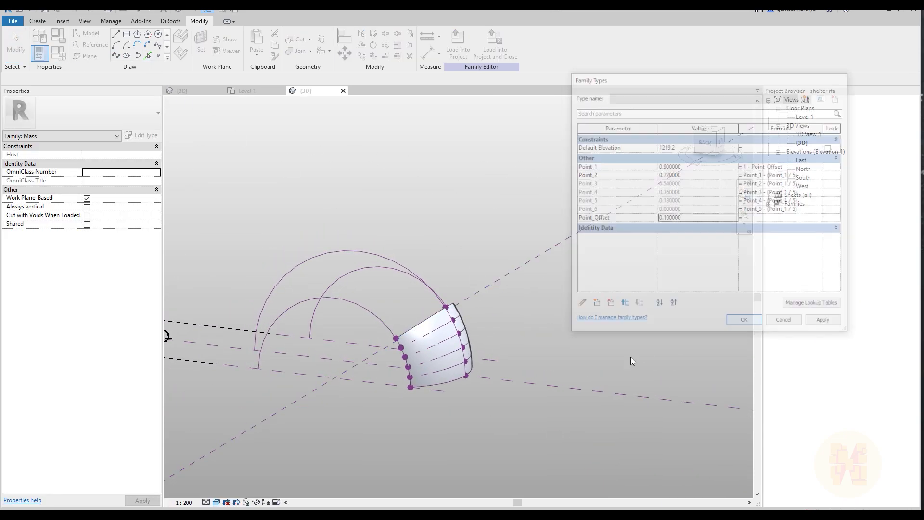
shift+middle_drag(646, 353, 516, 334)
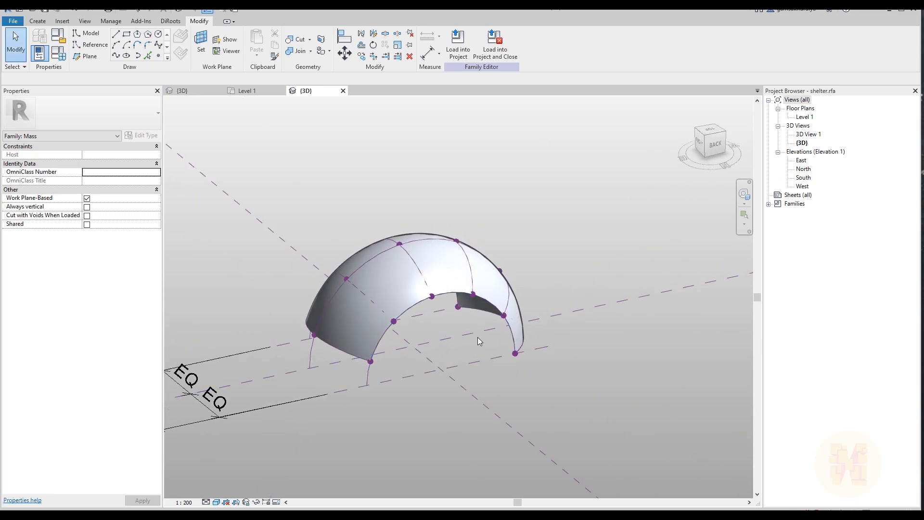
Try dividing the shelter surface into a UV grid, and undo the division
click(359, 321)
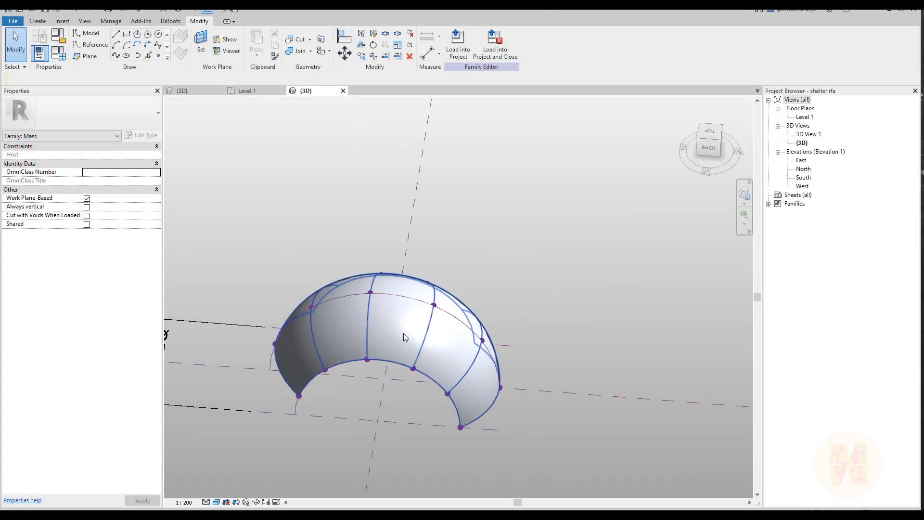
click(403, 333)
click(511, 48)
mouse_move(595, 370)
shift+middle_down()
mouse_move(493, 385)
mouse_move(461, 299)
mouse_move(541, 322)
mouse_move(597, 366)
mouse_move(573, 359)
mouse_move(621, 371)
mouse_move(602, 359)
shift+middle_up()
shift+middle_drag(370, 367, 440, 261)
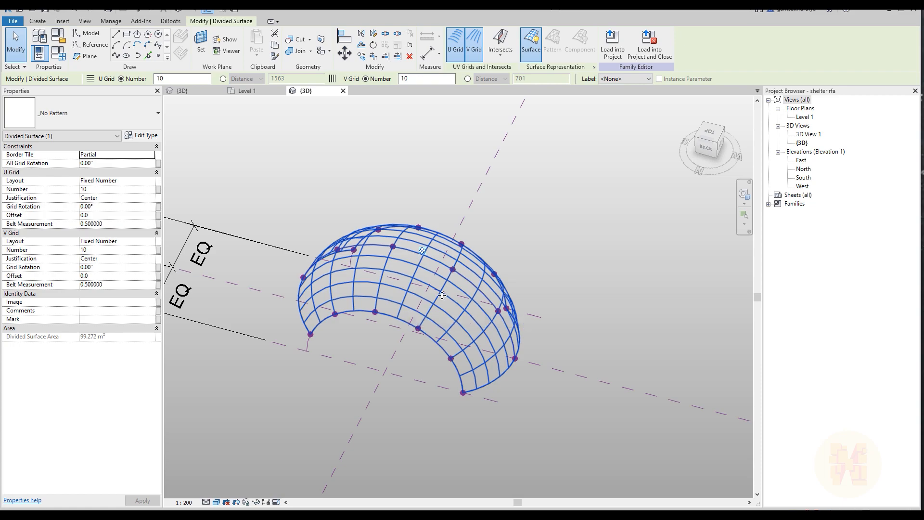
key(ctrl+z)
Delete the shelter's surface form, keeping the reference arcs and points
middle_drag(602, 235, 580, 281)
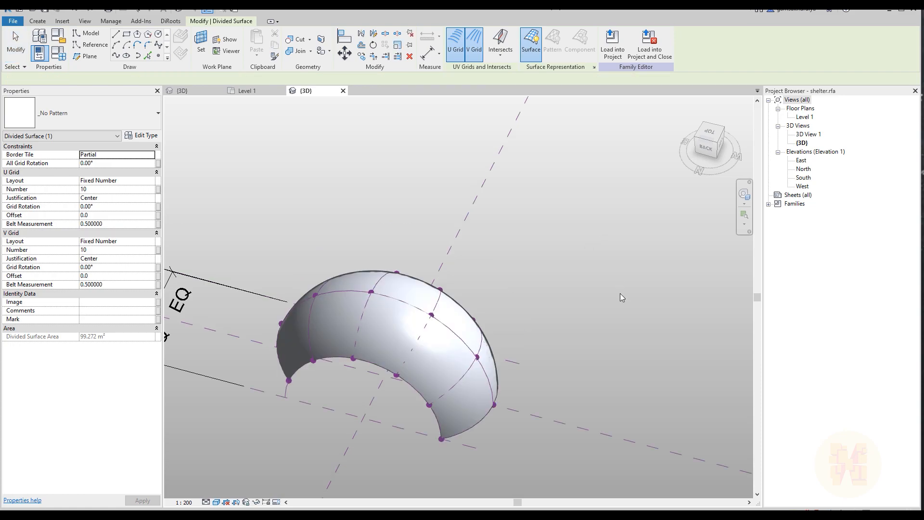
click(421, 364)
key(Delete)
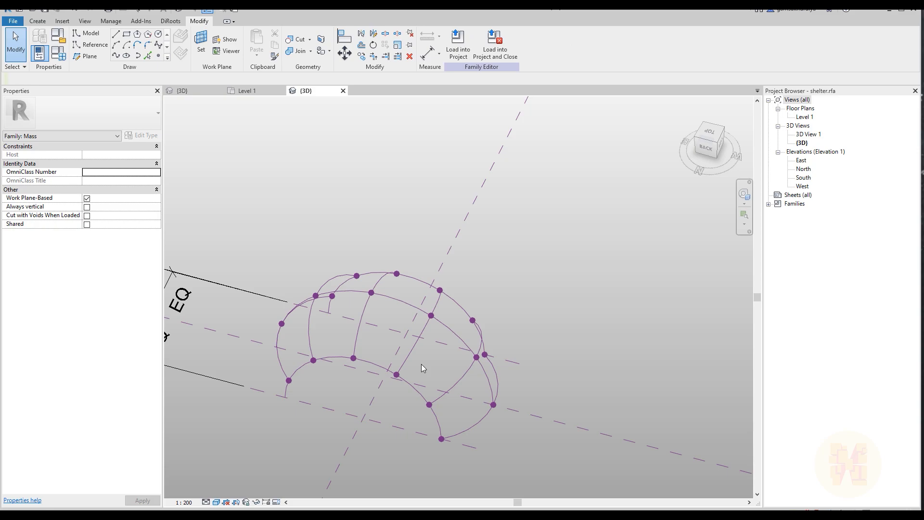
shift+middle_drag(553, 354, 478, 373)
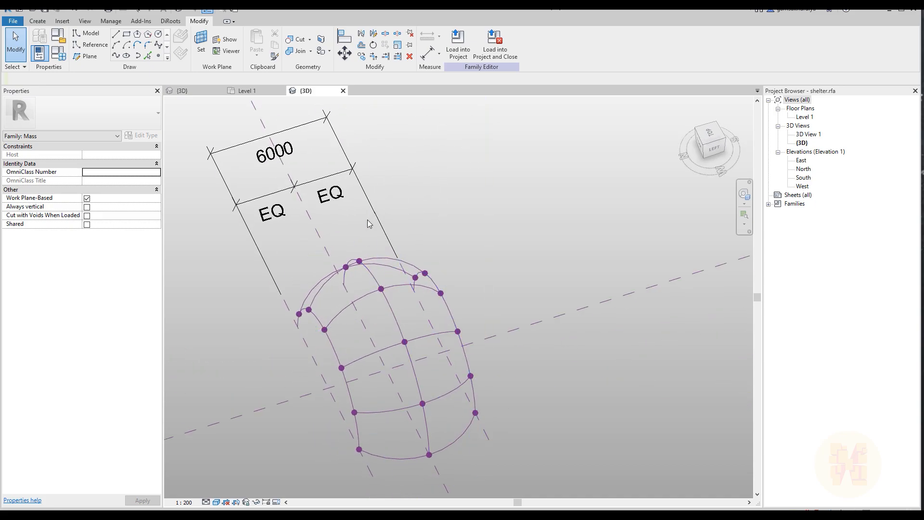
shift+middle_drag(519, 225, 553, 262)
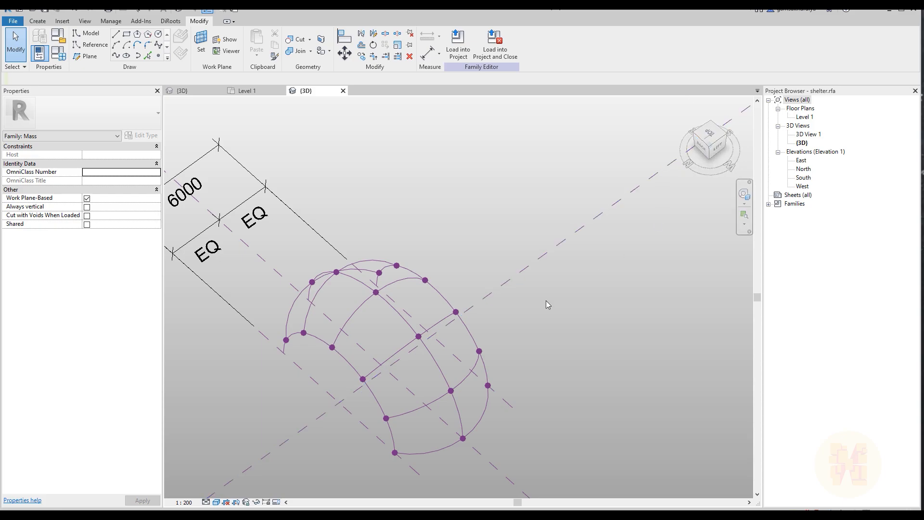
scroll(569, 294, down, 5)
shift+middle_drag(528, 324, 431, 231)
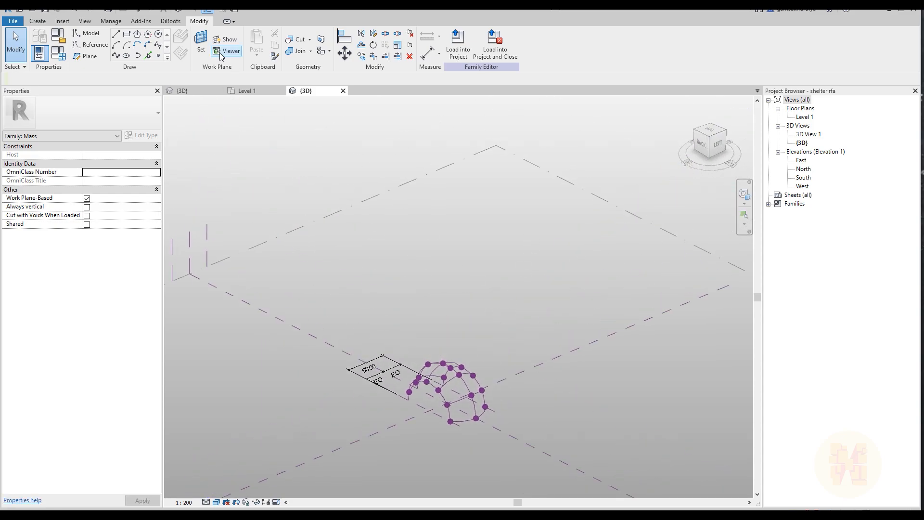
click(412, 181)
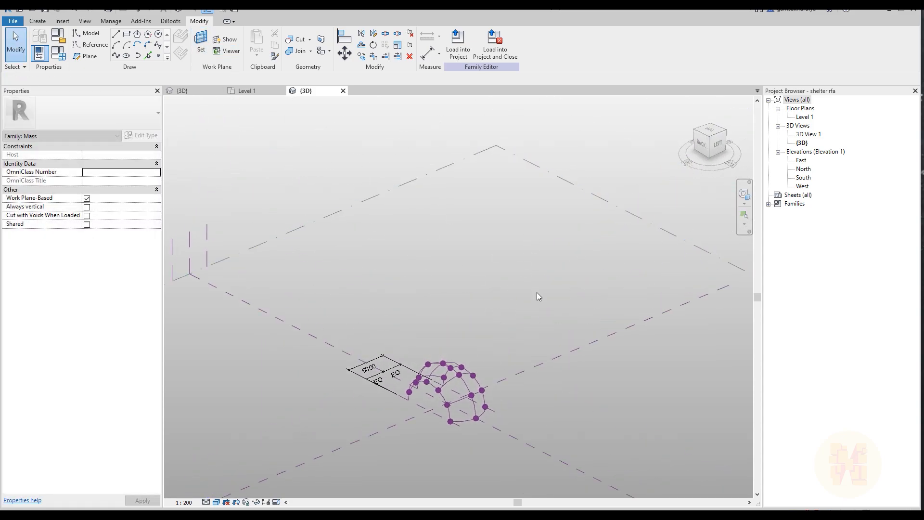
In the top view, draw two reference planes parallel to the central plane, one between it and each outer plane
click(712, 133)
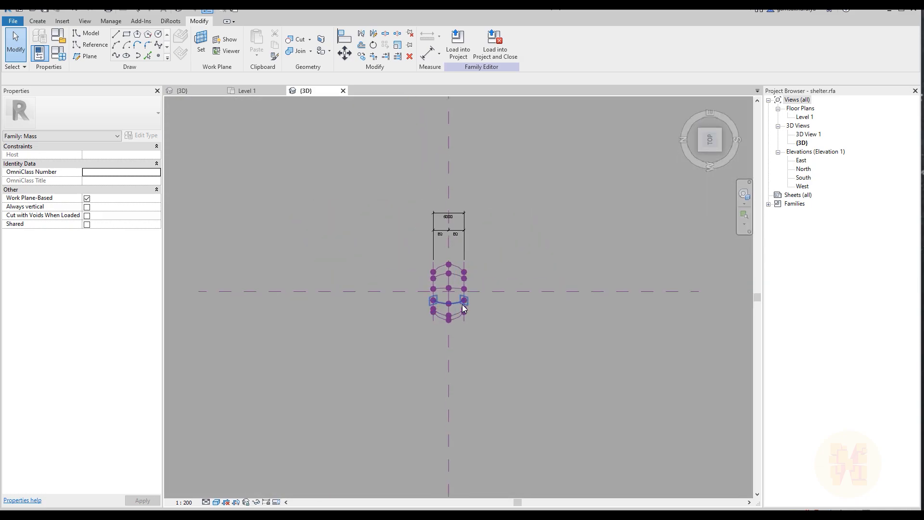
click(93, 58)
click(379, 172)
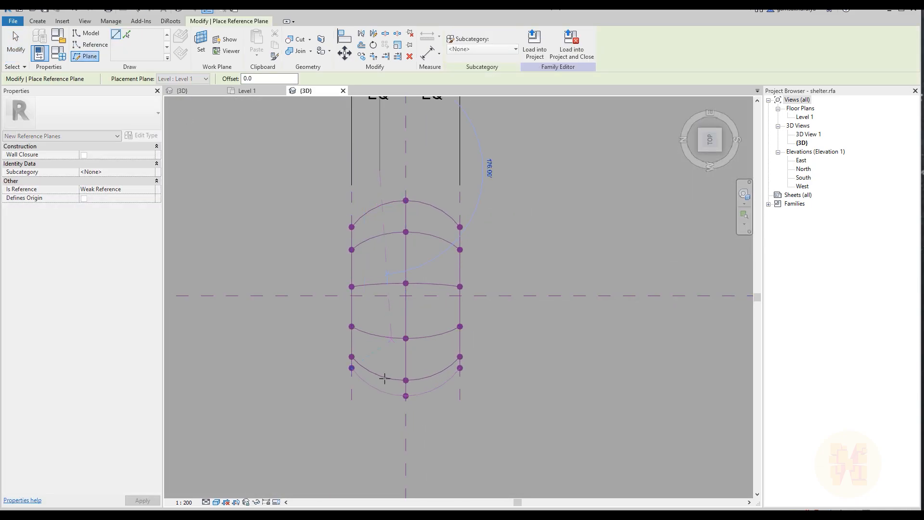
click(378, 433)
click(435, 173)
click(435, 433)
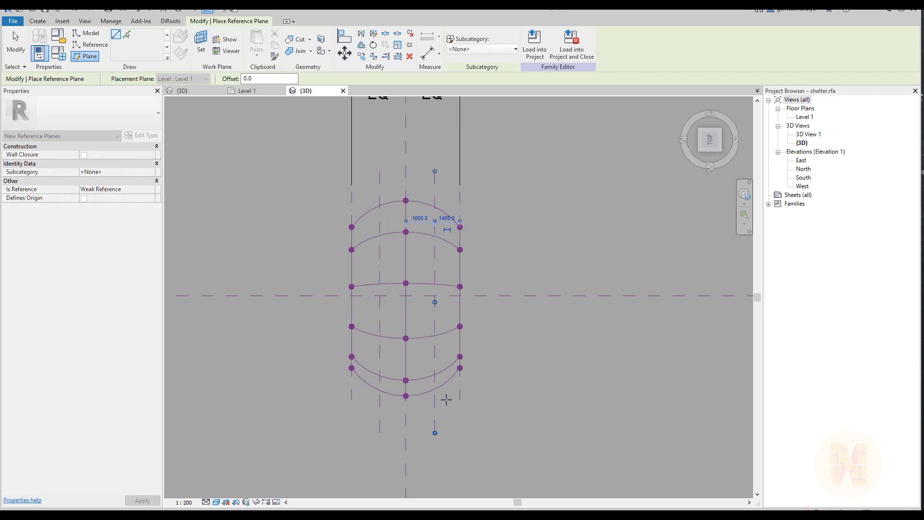
key(Escape)
key(Escape)
Add an aligned dimension across one outer, its neighbouring intermediate and the central reference plane, and constrain its segments as equal (EQ)
scroll(454, 347, down, 2)
shift+middle_drag(334, 373, 488, 204)
key(d)
key(i)
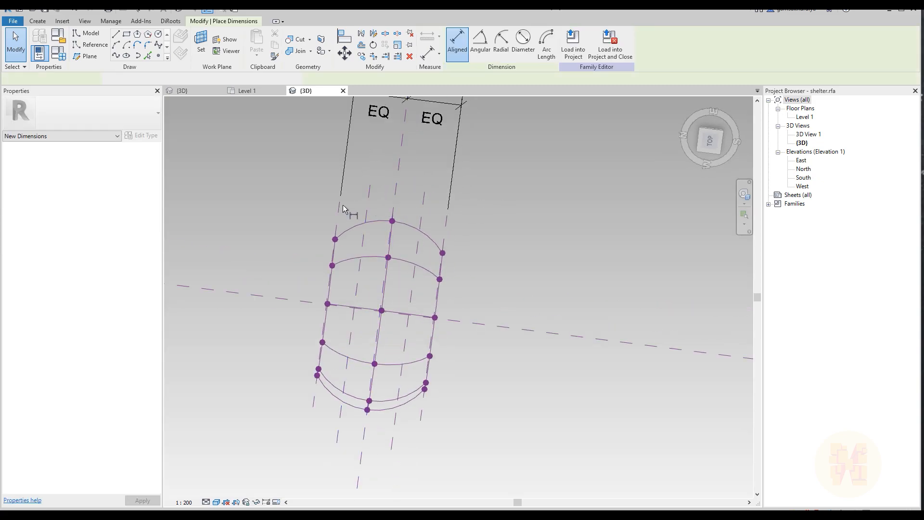
click(341, 201)
click(400, 193)
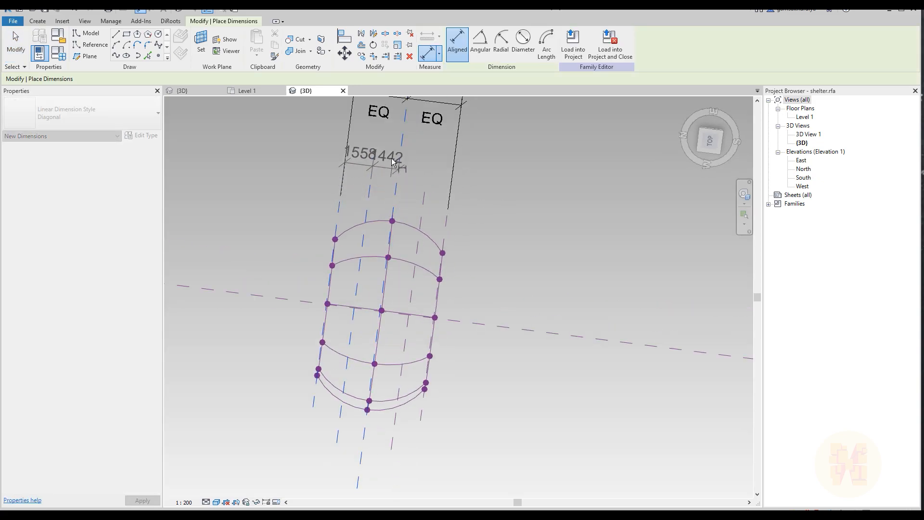
click(375, 161)
click(367, 197)
Dimension from the central plane across the second intermediate plane to the other outer plane, and make the segments equal (EQ)
click(397, 199)
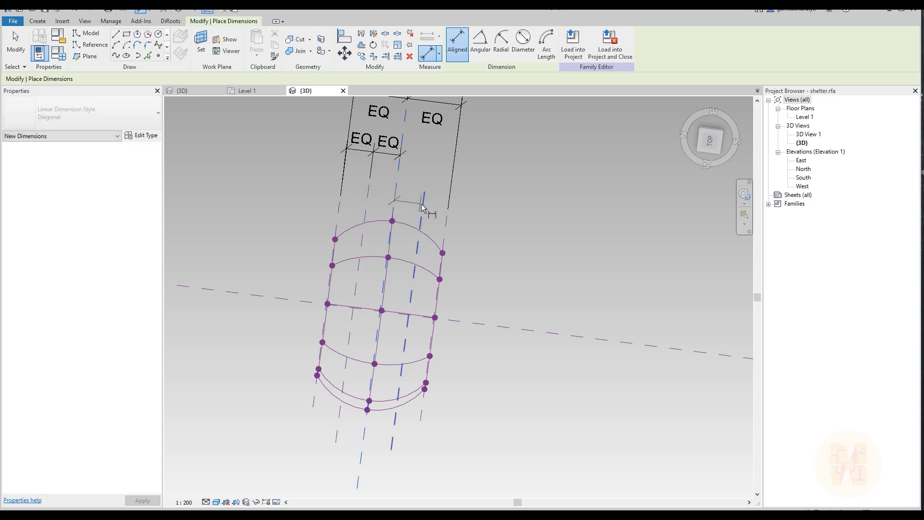
click(423, 202)
click(444, 231)
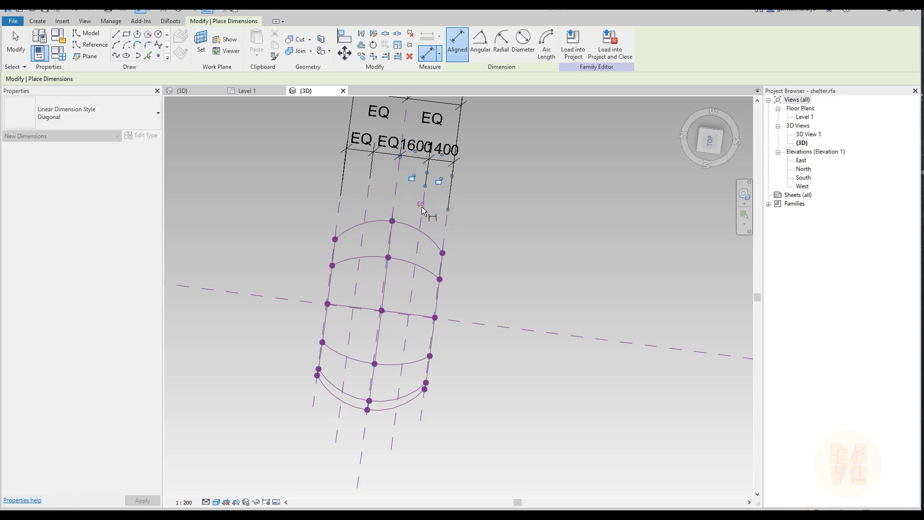
click(420, 204)
scroll(429, 199, down, 4)
key(Escape)
key(Escape)
Set one of the intermediate reference planes as the active work plane and view the model squarely from the back
shift+middle_drag(342, 325, 524, 189)
middle_drag(469, 350, 426, 241)
scroll(405, 299, up, 5)
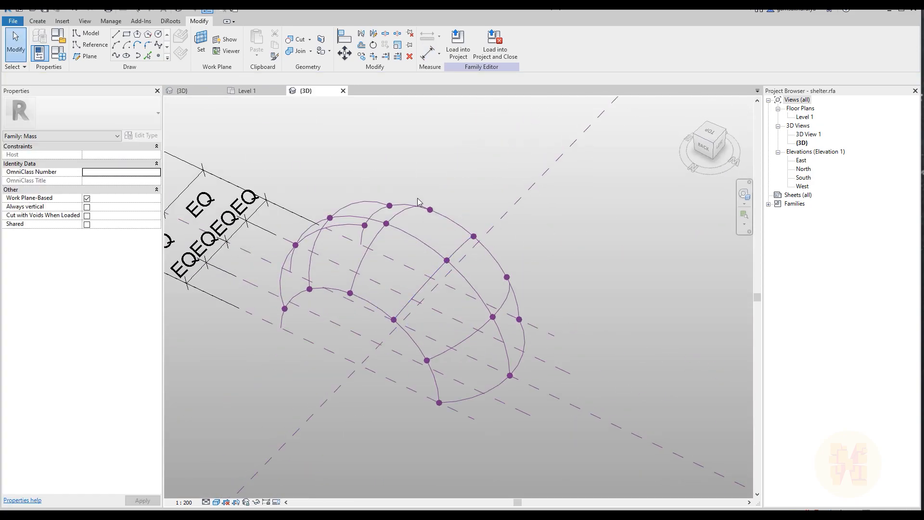
click(207, 38)
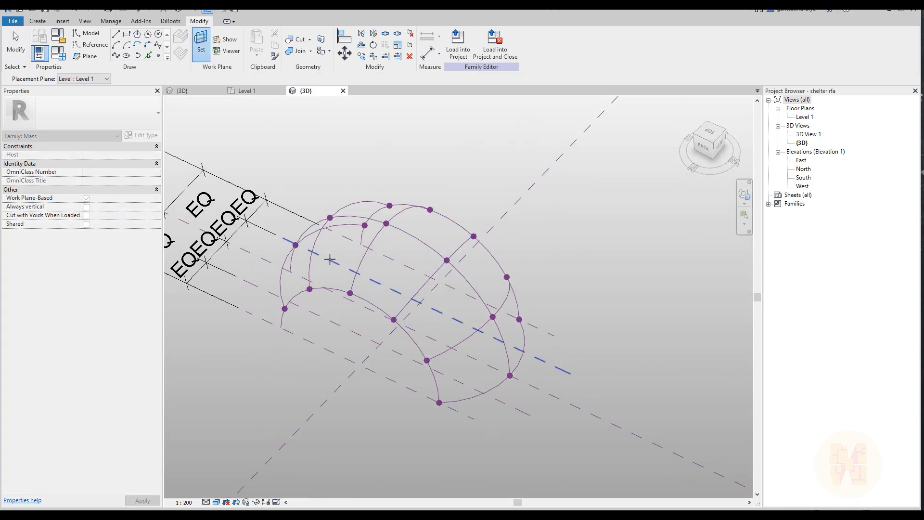
click(331, 260)
click(705, 146)
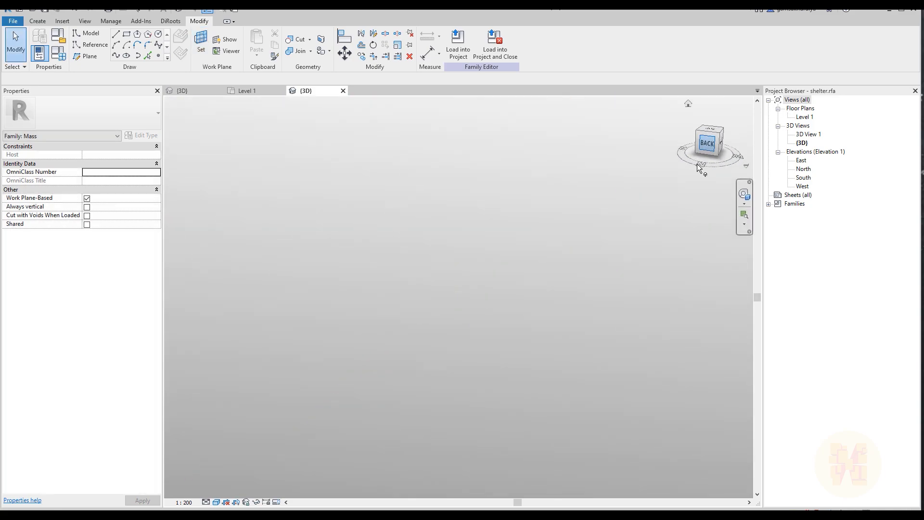
scroll(452, 349, up, 5)
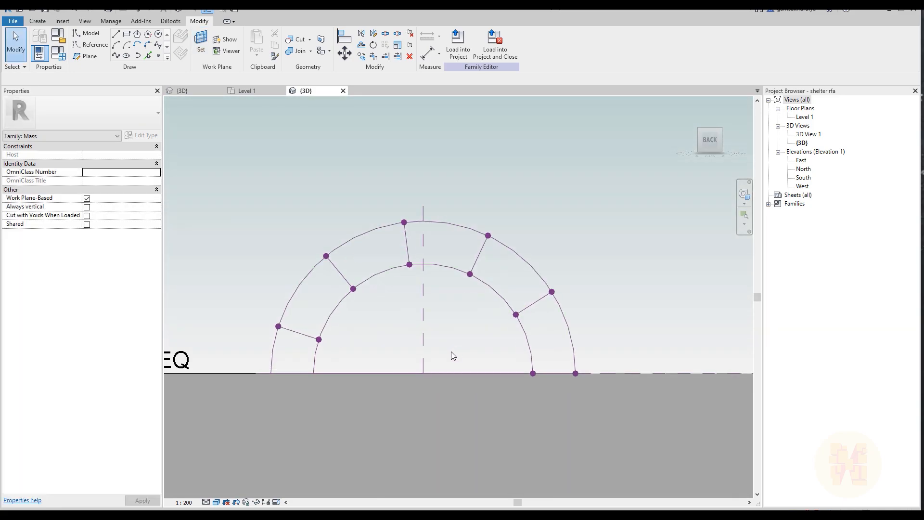
scroll(437, 323, up, 3)
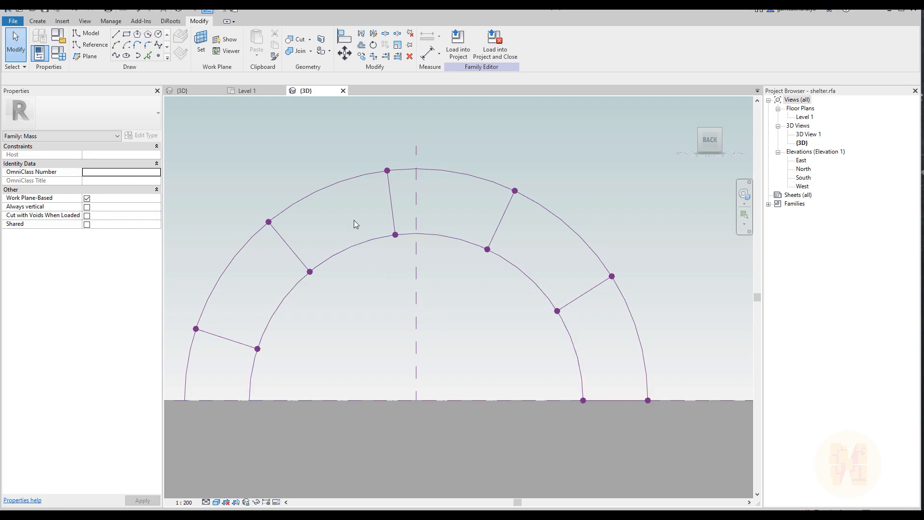
With 3D snapping off, draw a semicircular start-end-radius arc of 4000 mm radius on the work plane, tracing the inner arch
click(116, 46)
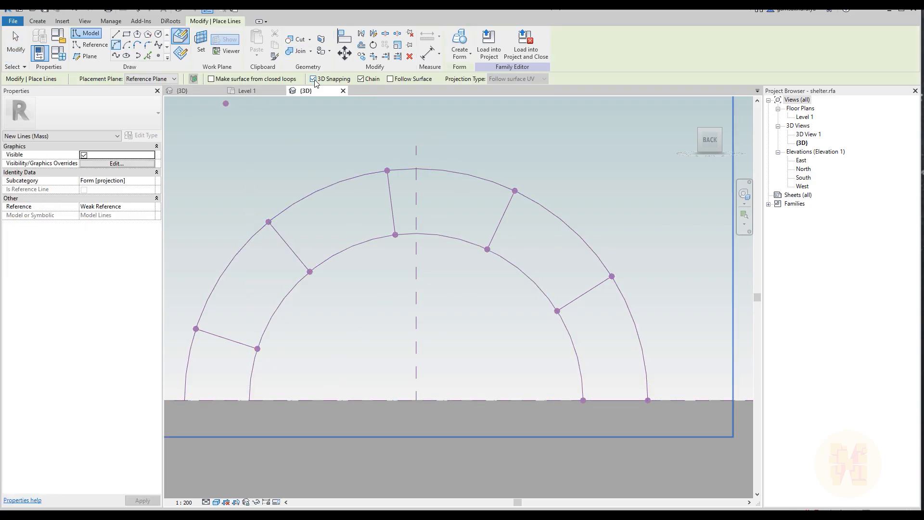
click(313, 79)
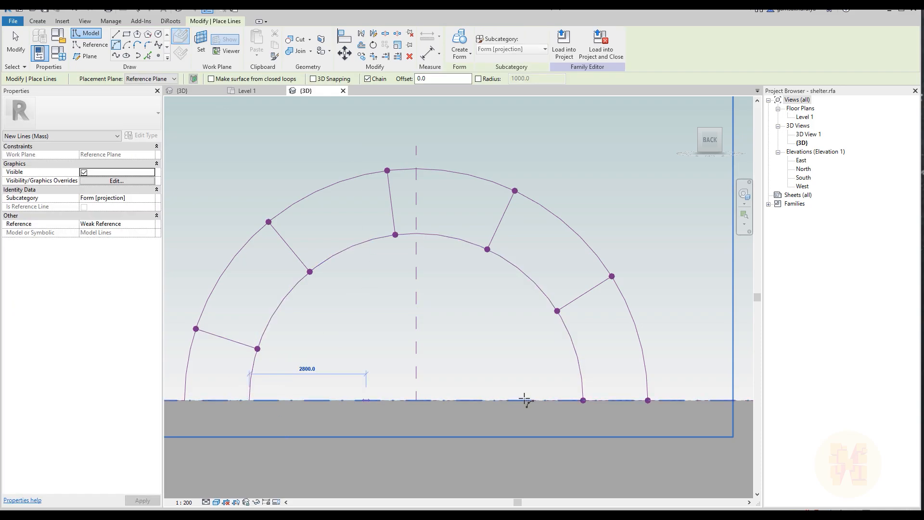
click(583, 402)
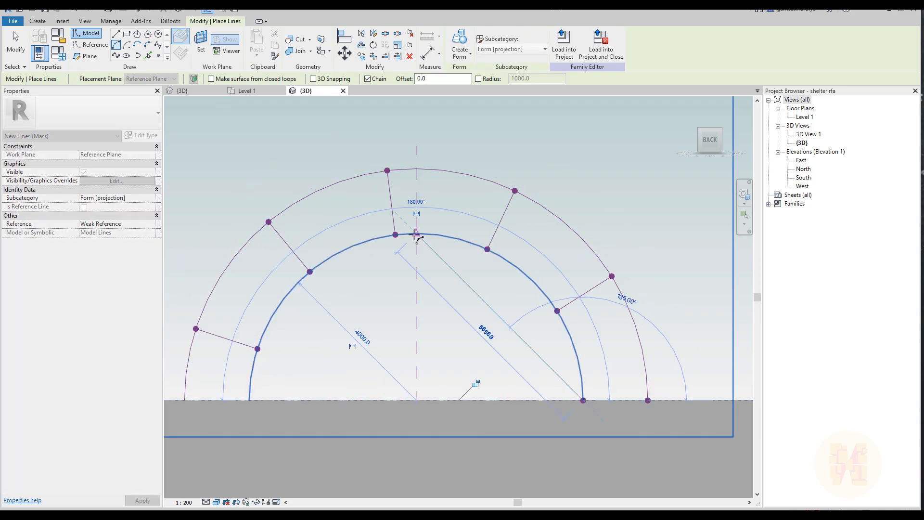
scroll(440, 330, down, 5)
shift+middle_drag(440, 330, 470, 303)
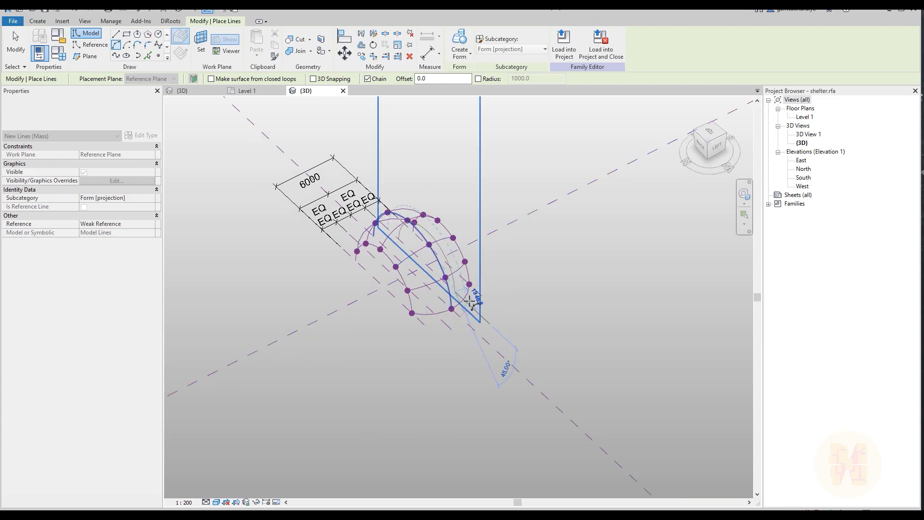
key(Escape)
key(Escape)
Set the other intermediate reference plane as the active work plane and return to the back view
shift+middle_drag(481, 258, 419, 293)
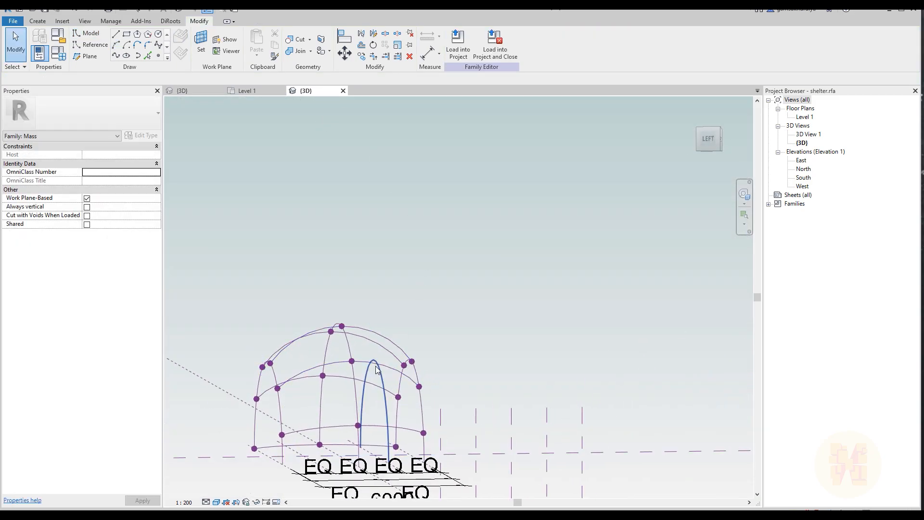
shift+middle_drag(378, 370, 648, 359)
click(704, 142)
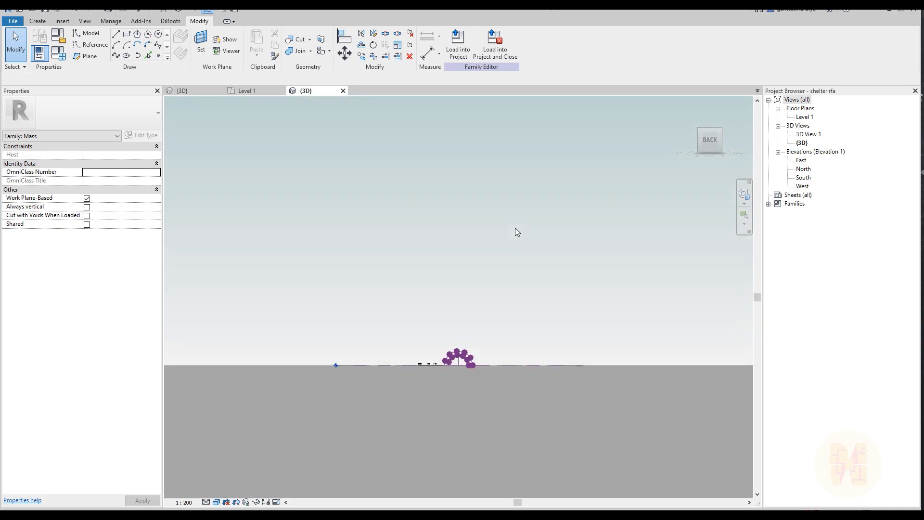
shift+middle_drag(515, 227, 404, 391)
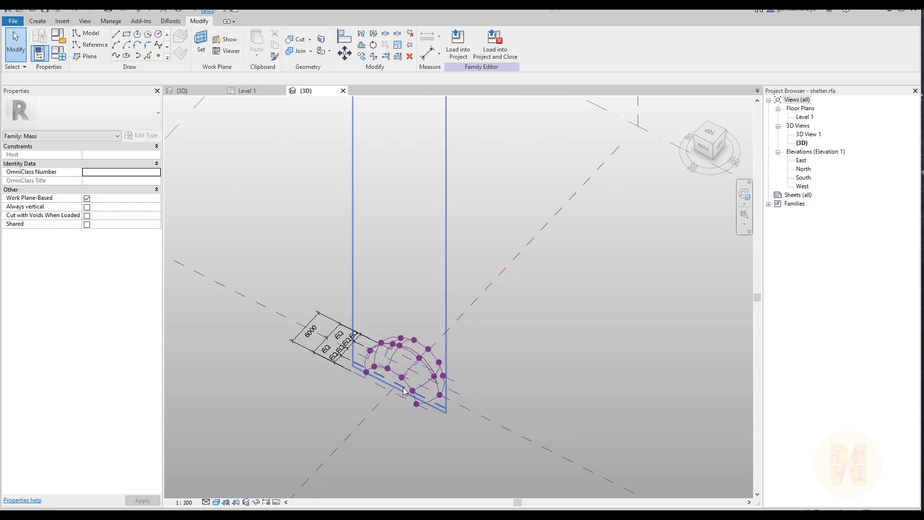
scroll(404, 390, up, 2)
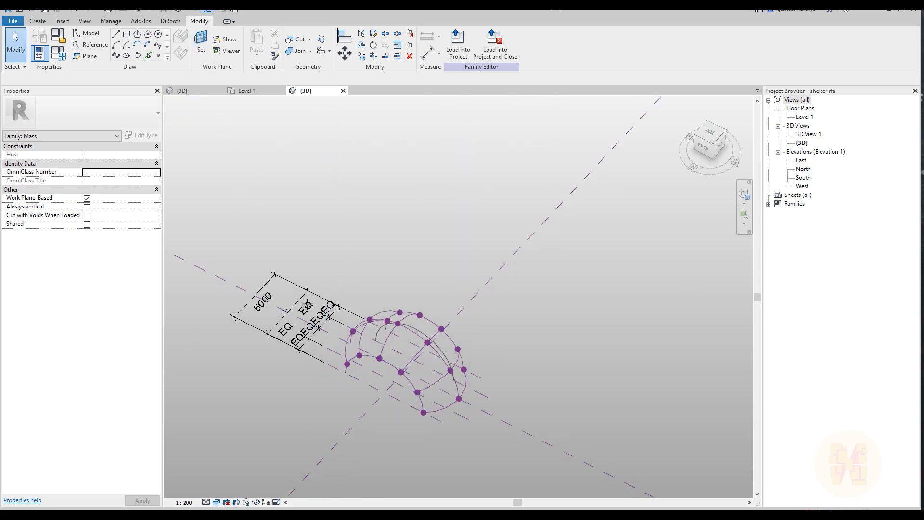
click(334, 352)
click(704, 150)
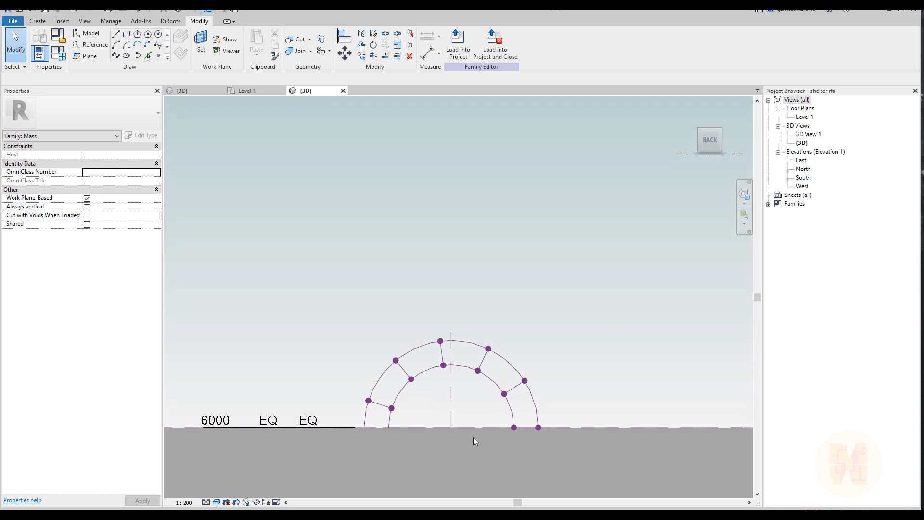
scroll(473, 437, up, 1)
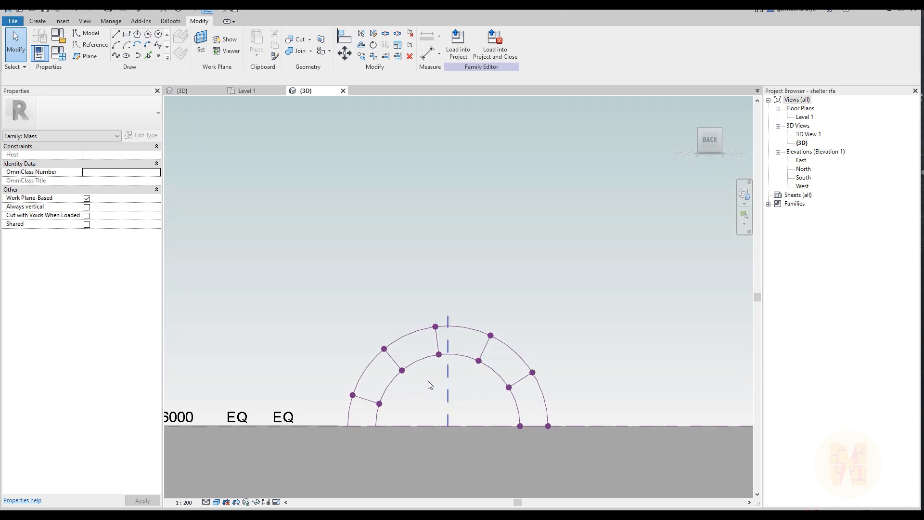
Draw a second semicircular arc of 4000 mm radius over the inner arch on this intermediate plane
click(116, 45)
click(375, 426)
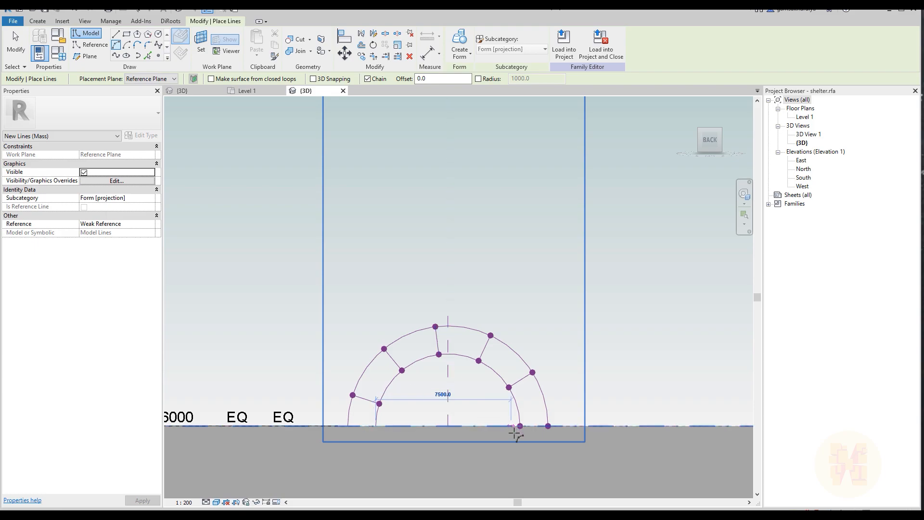
click(520, 426)
click(447, 357)
key(Escape)
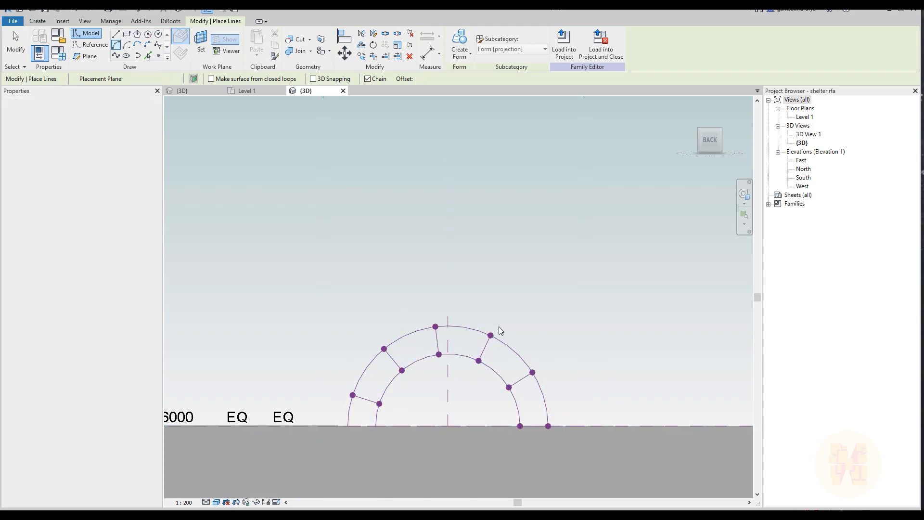
key(Escape)
Convert the two new intermediate arcs from model lines into reference lines
shift+middle_drag(528, 281, 456, 318)
scroll(456, 320, up, 3)
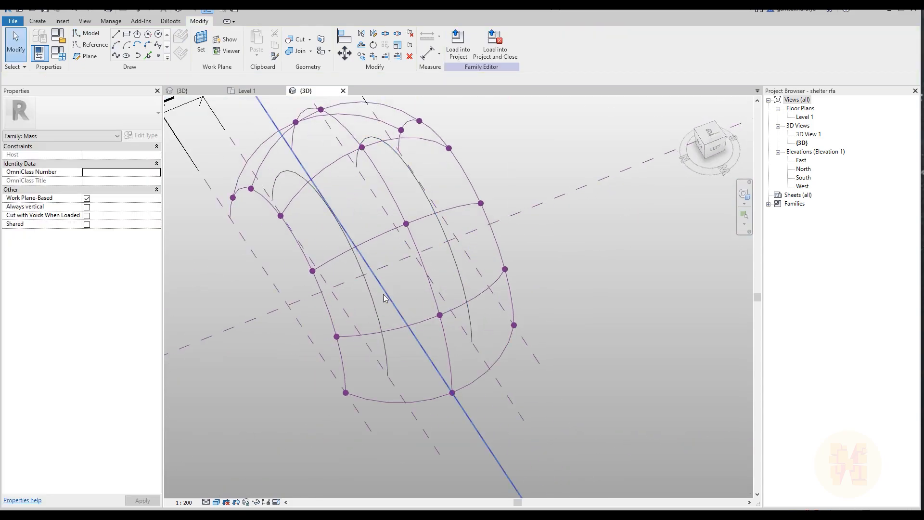
click(378, 307)
ctrl+click(450, 279)
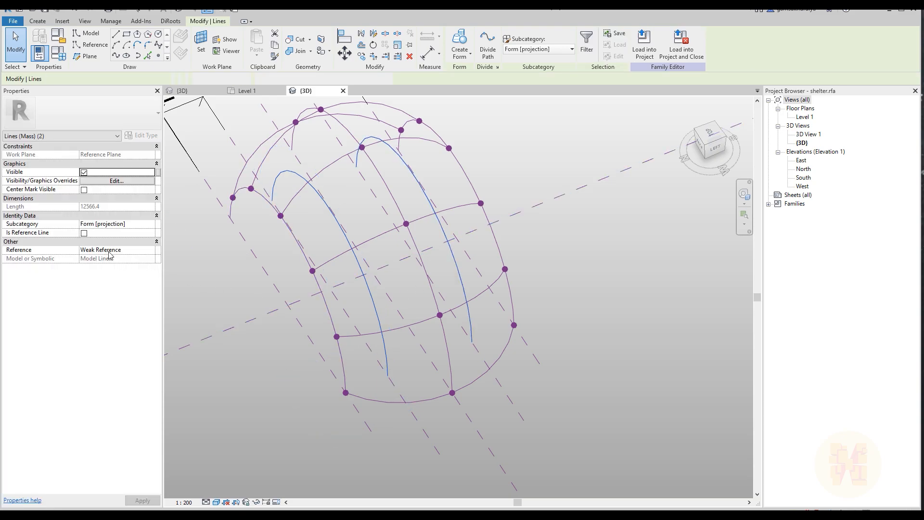
click(85, 232)
click(240, 236)
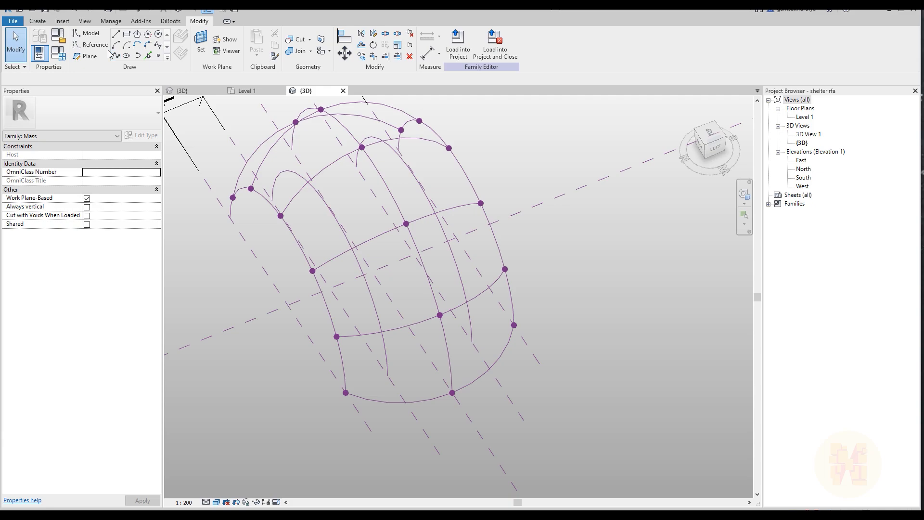
Place six reference points along each of the two intermediate reference arcs
click(160, 56)
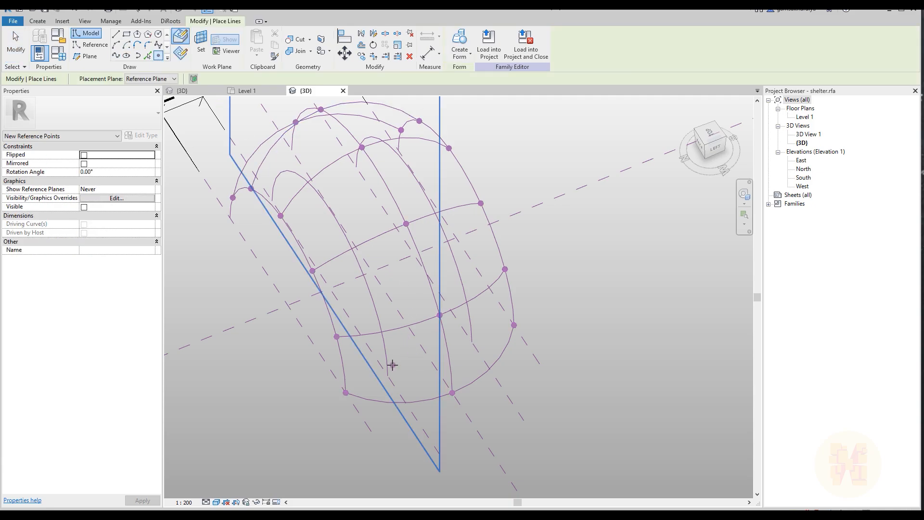
click(470, 325)
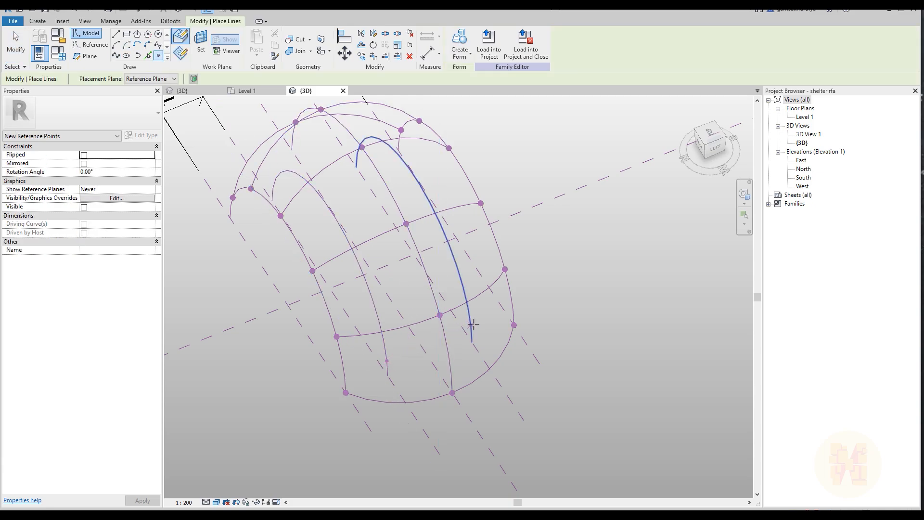
click(381, 303)
click(443, 234)
click(340, 225)
click(424, 197)
click(327, 204)
click(406, 165)
click(297, 179)
click(373, 138)
shift+middle_drag(306, 210, 488, 209)
middle_drag(497, 253, 416, 231)
key(Escape)
key(Escape)
Associate the normalized curve parameter of the first pair of points, one on each intermediate arc, with family parameter Point_6
shift+middle_drag(310, 291, 265, 287)
scroll(265, 286, up, 2)
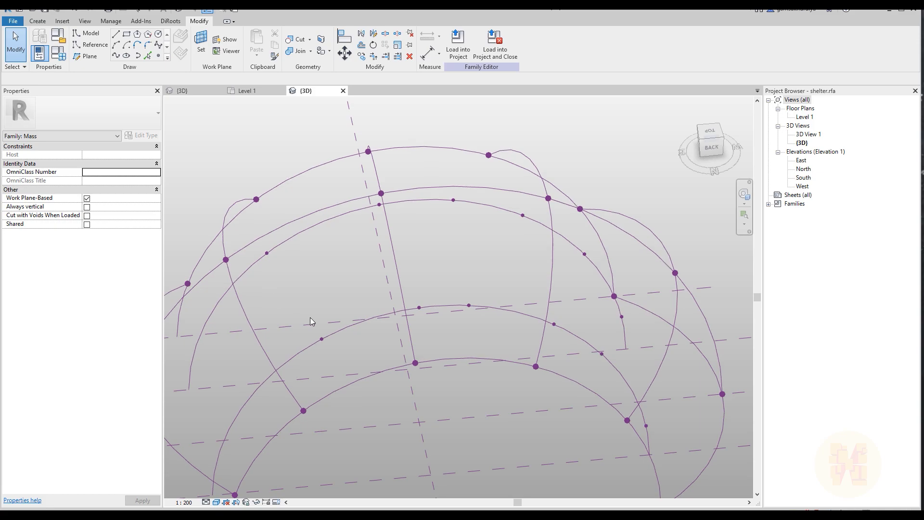
click(331, 355)
drag(269, 283, 260, 251)
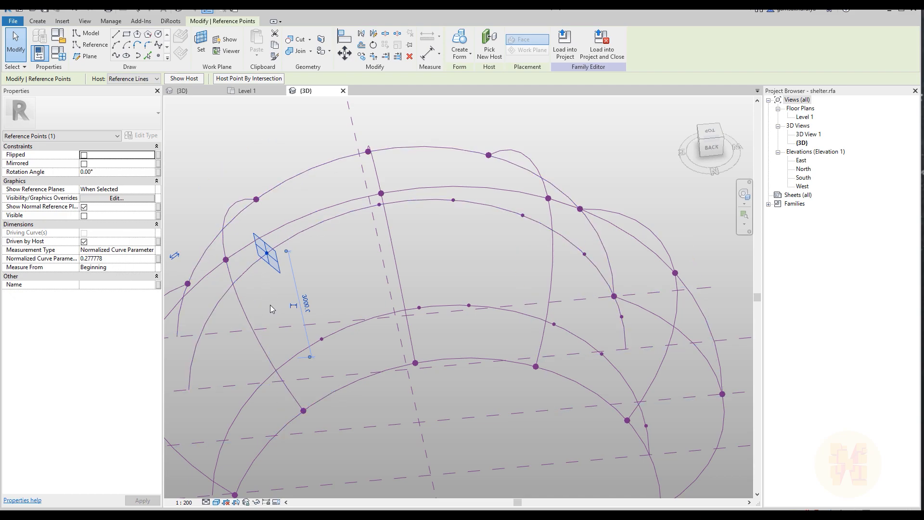
ctrl+click(322, 339)
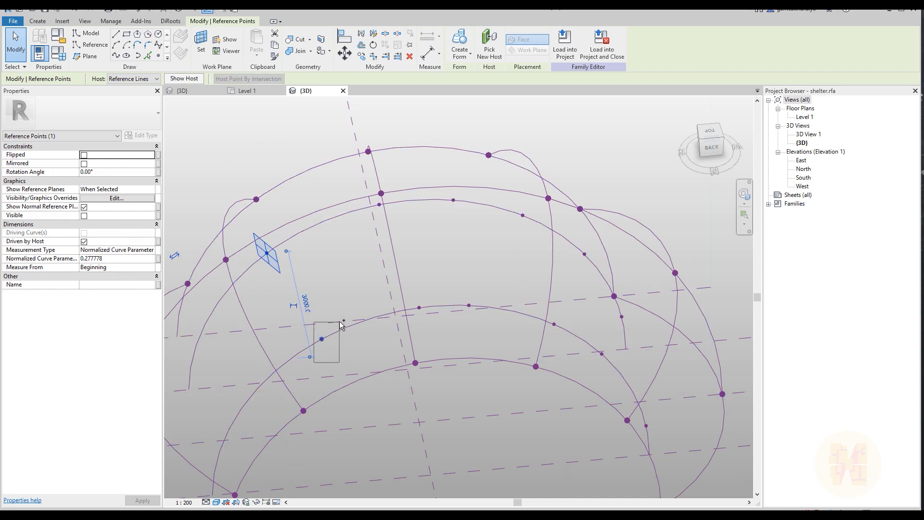
click(158, 258)
click(395, 272)
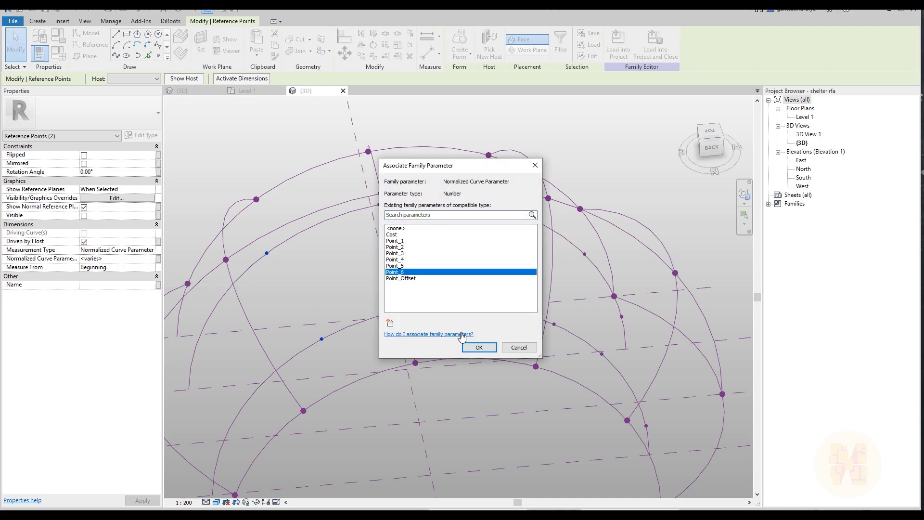
click(478, 347)
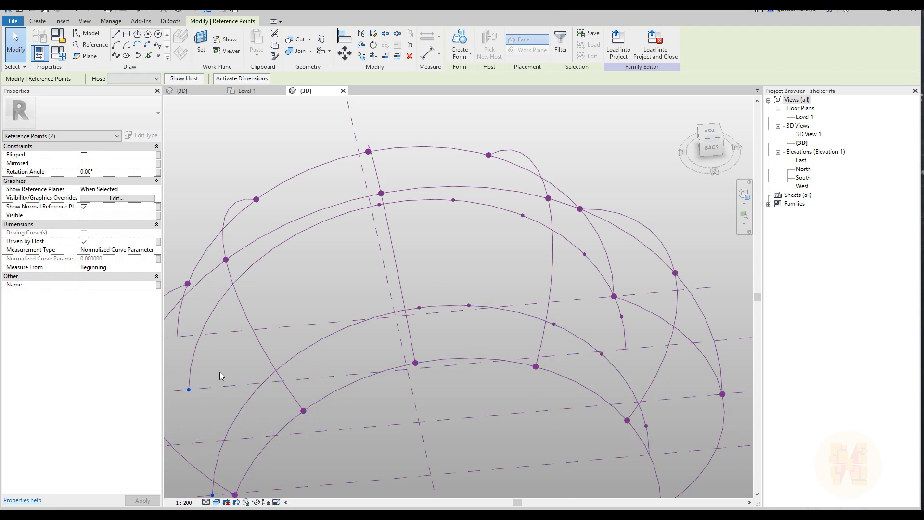
key(Escape)
Associate the normalized curve parameter of the second pair of points on the intermediate arcs with family parameter Point_5
shift+middle_drag(460, 281, 431, 288)
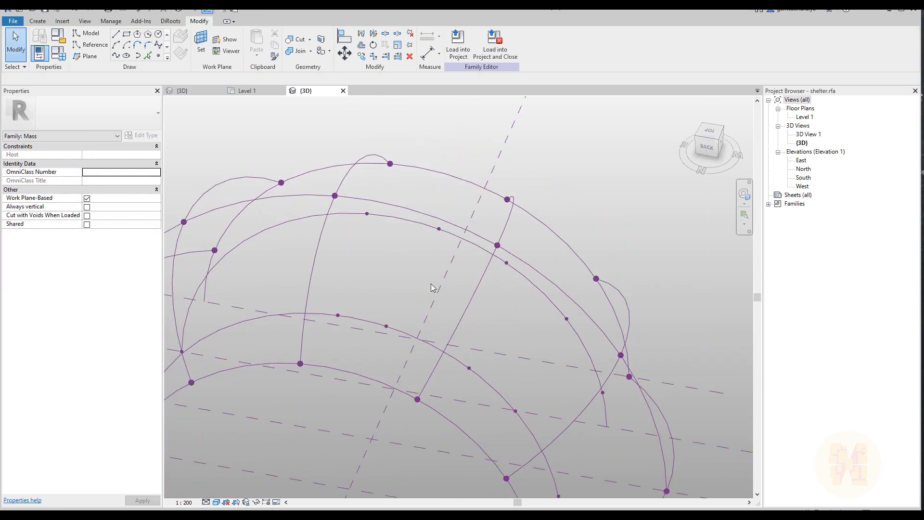
click(366, 213)
ctrl+click(338, 315)
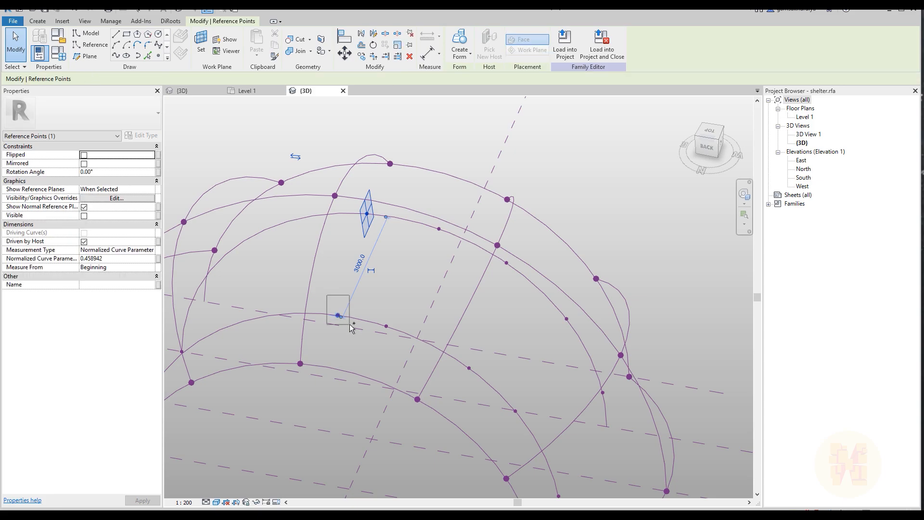
click(158, 258)
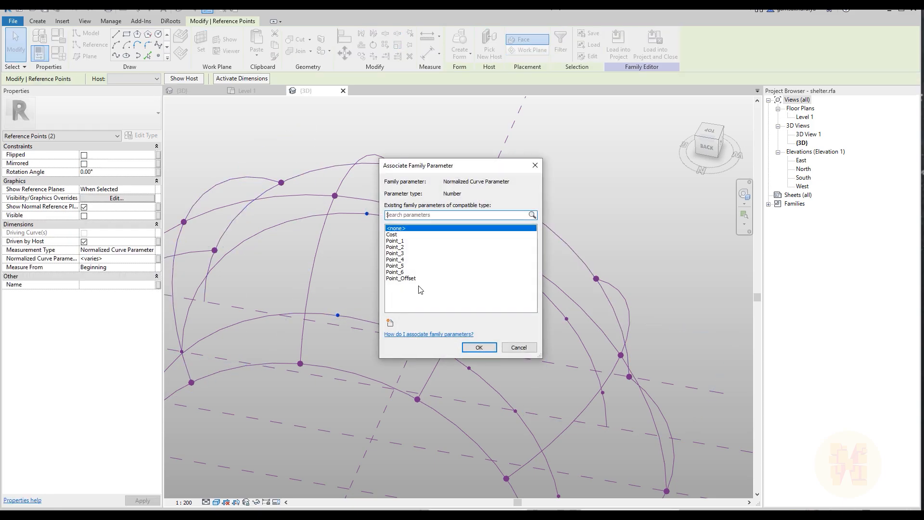
click(401, 266)
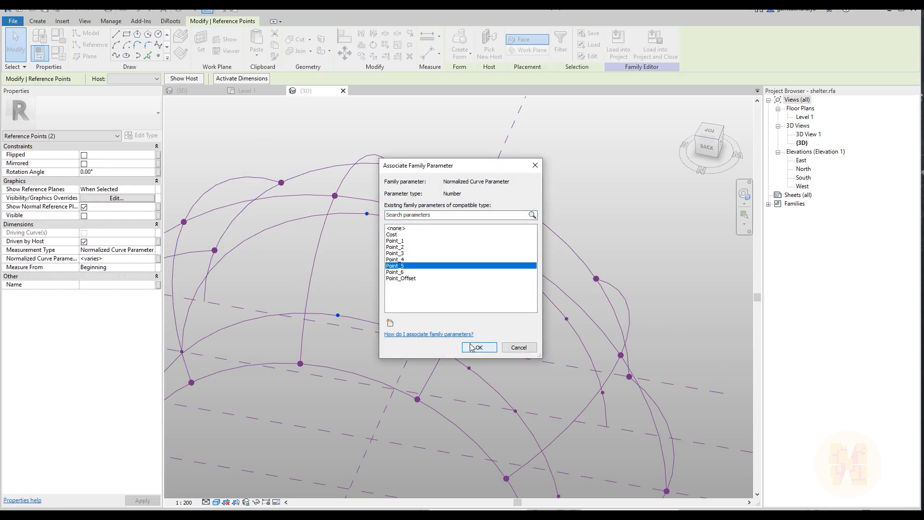
click(479, 347)
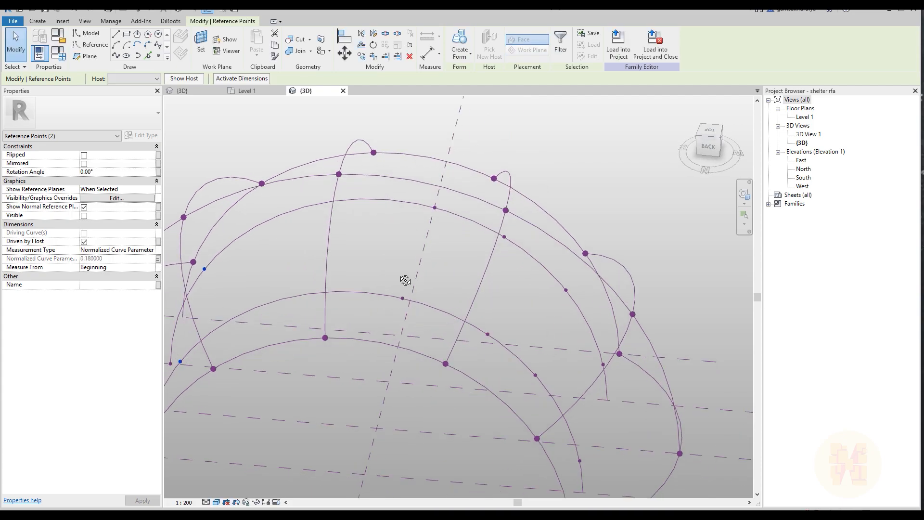
Select the third pair of reference points on the two intermediate arcs for parameter association
drag(385, 188, 450, 308)
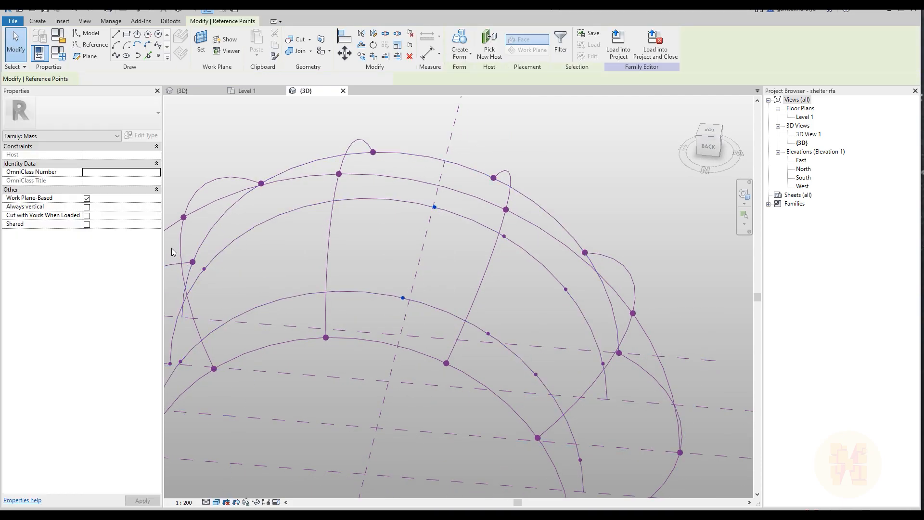
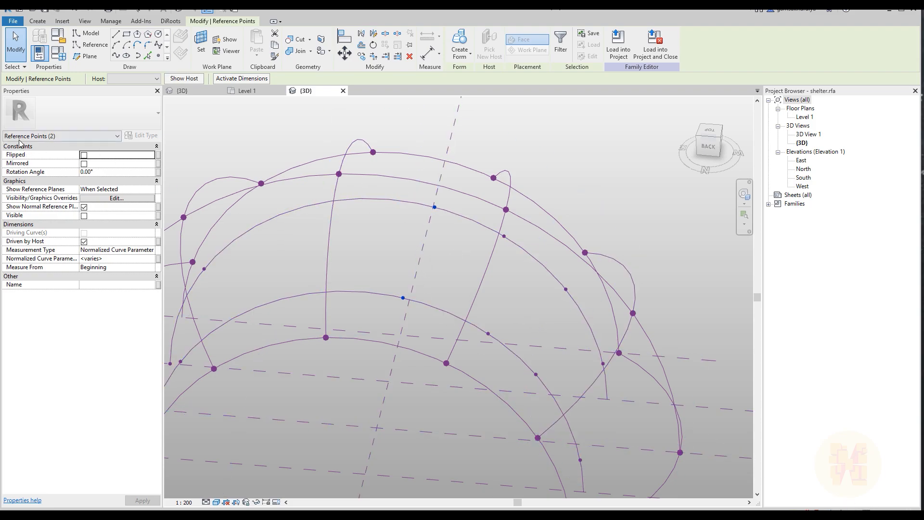
Associate the normalized curve parameter of the third pair of points on the intermediate arcs with family parameter Point_4
click(157, 258)
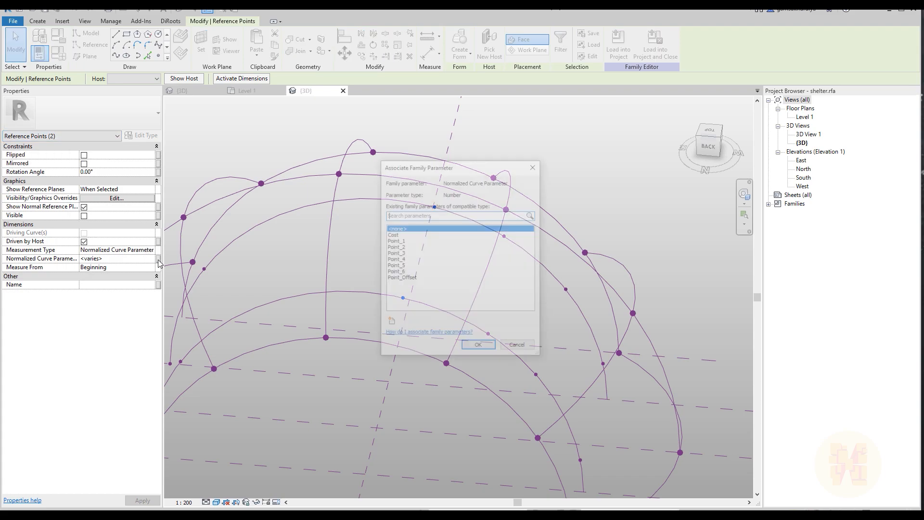
click(402, 260)
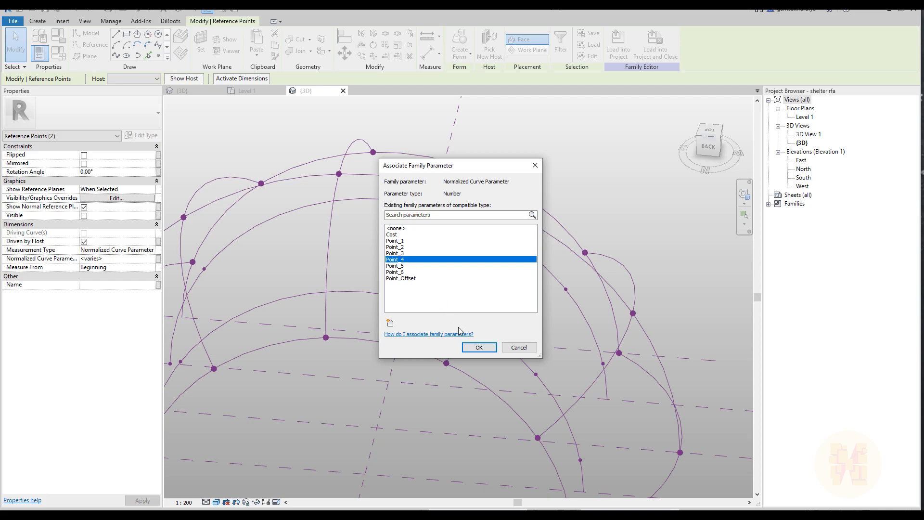
click(479, 347)
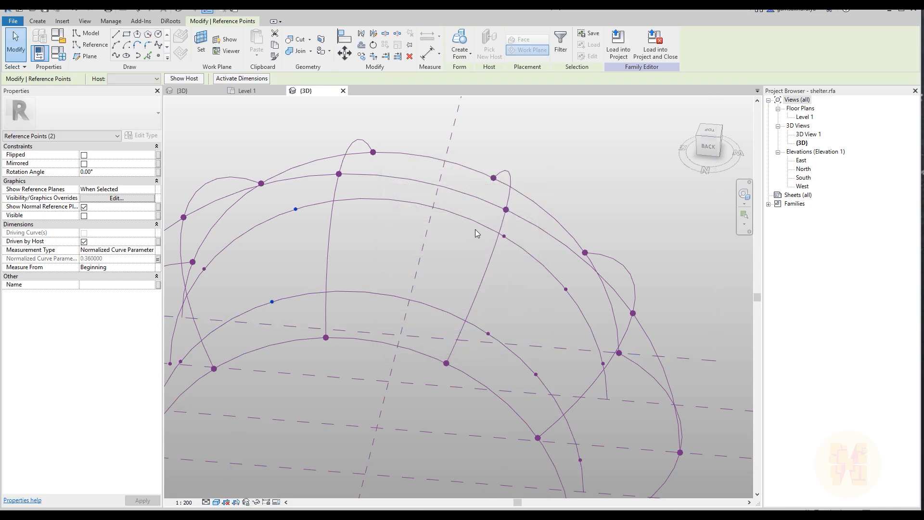
Associate the normalized curve parameter of the fourth pair of points on the intermediate arcs with family parameter Point_3
drag(479, 208, 519, 340)
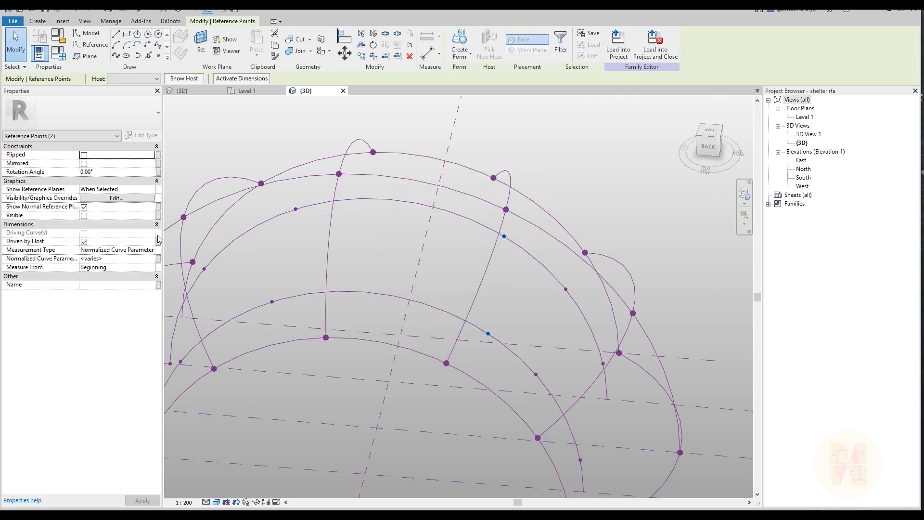
click(158, 259)
click(395, 254)
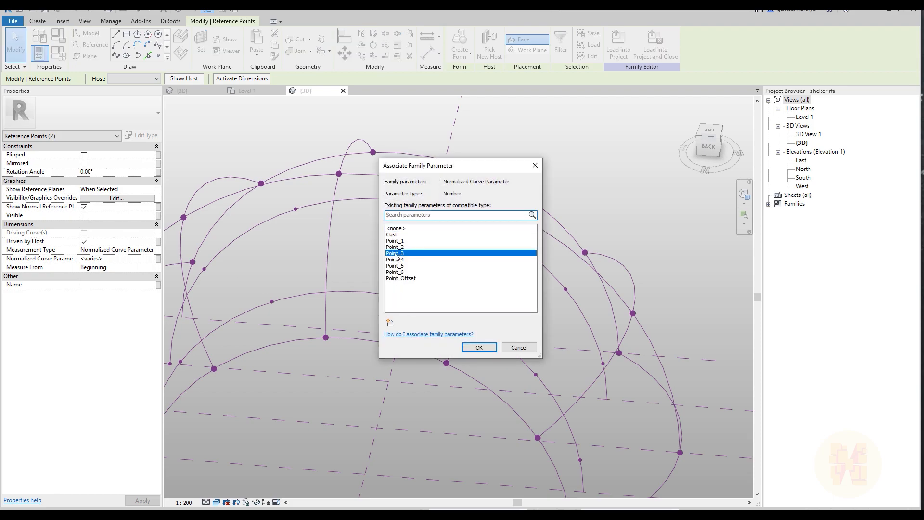
click(478, 347)
Associate the normalized curve parameter of the fifth pair of points on the intermediate arcs with family parameter Point_2
drag(519, 237, 561, 377)
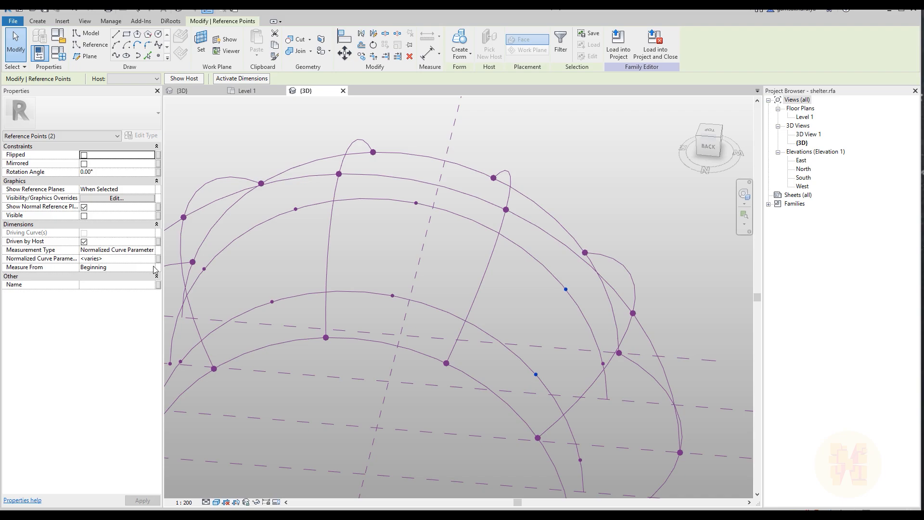
click(159, 259)
click(395, 247)
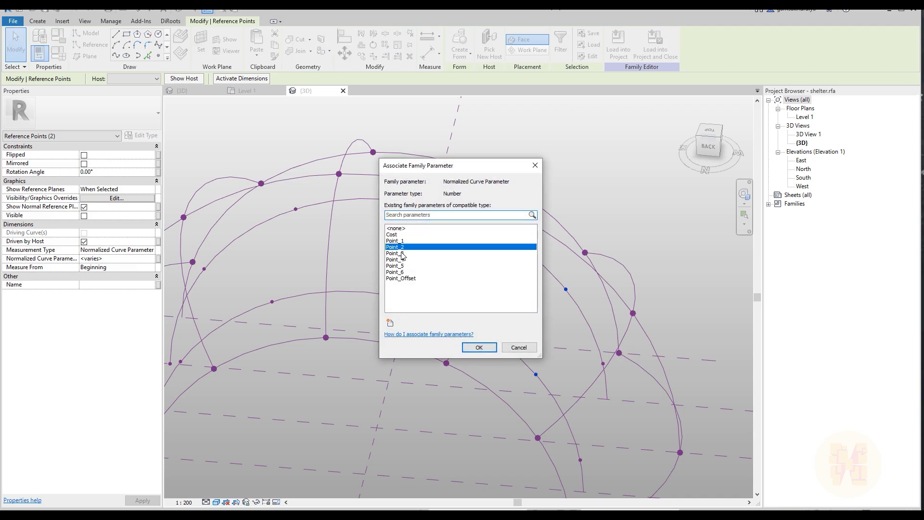
click(480, 347)
Associate the normalized curve parameter of the last pair of points on the intermediate arcs with family parameter Point_1
shift+middle_drag(482, 308, 420, 282)
drag(403, 248, 487, 339)
click(159, 261)
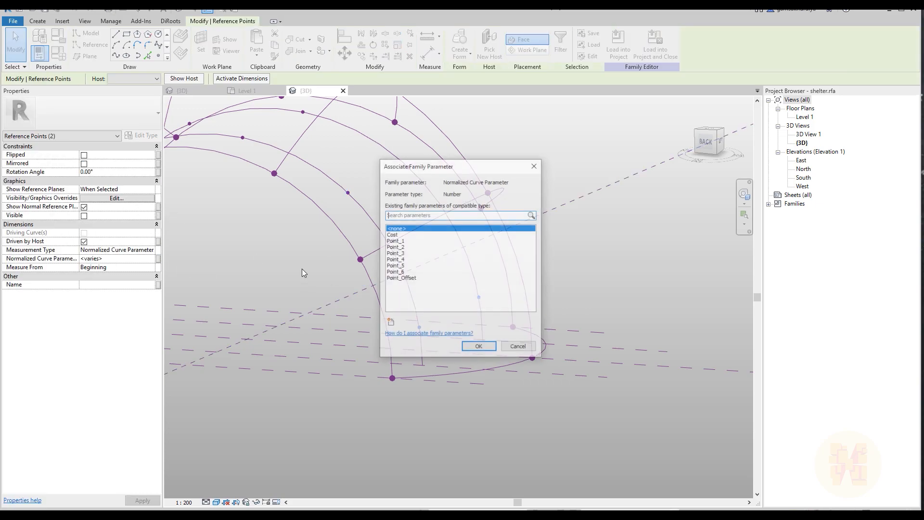
click(402, 241)
click(475, 347)
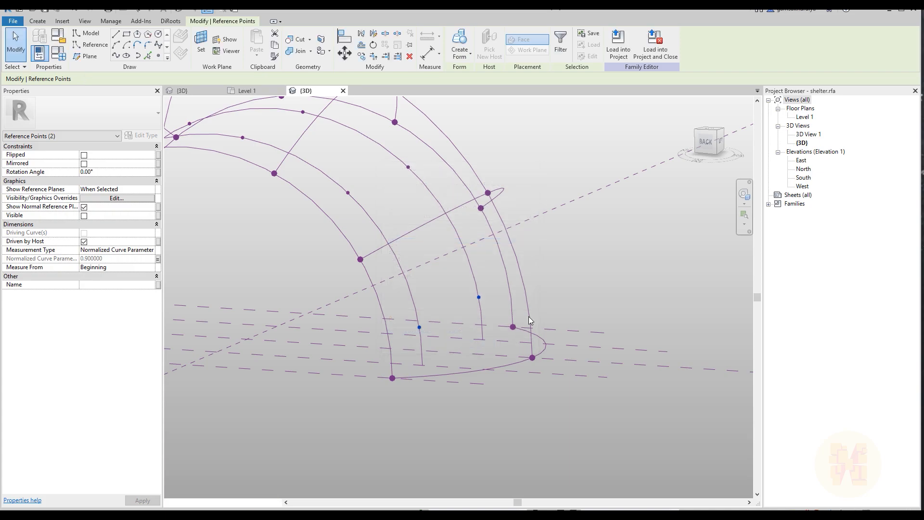
click(565, 268)
shift+middle_drag(575, 333, 416, 289)
scroll(439, 250, up, 2)
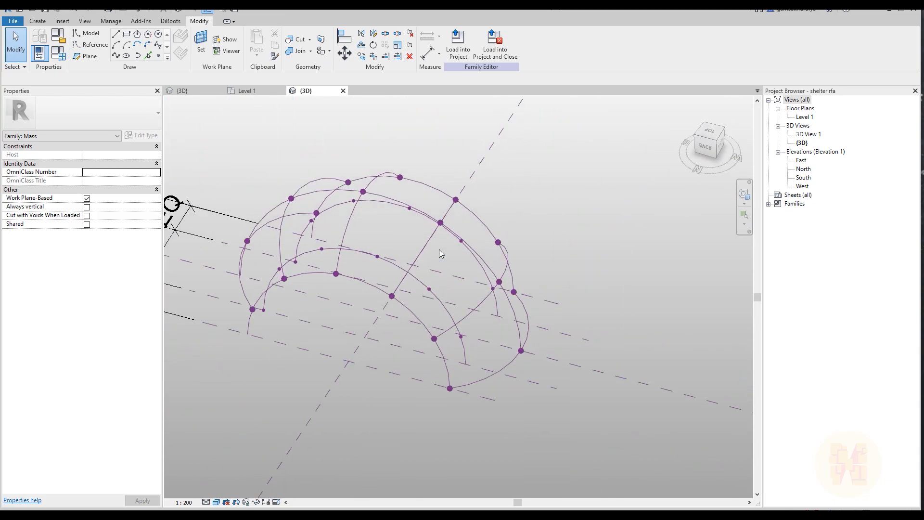
Create a new family from the English template Metric Generic Model Adaptive.rft
click(13, 21)
mouse_move(65, 64)
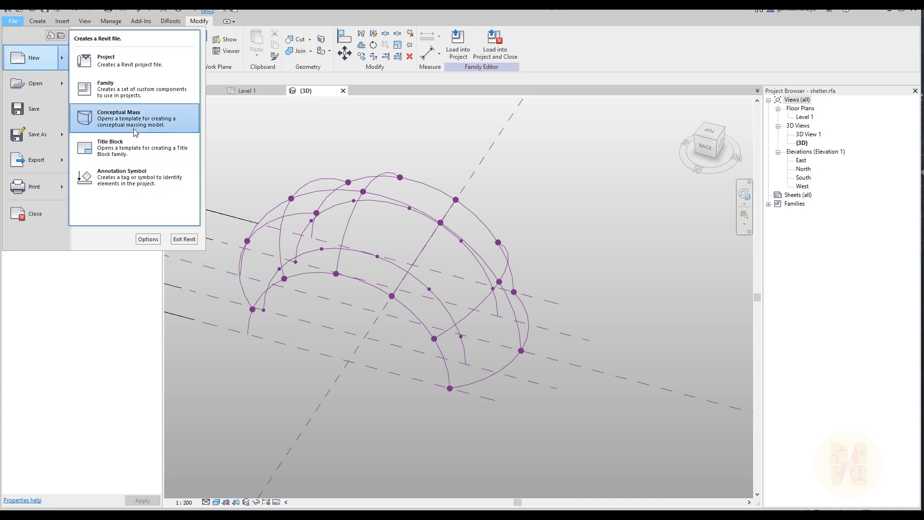
click(111, 119)
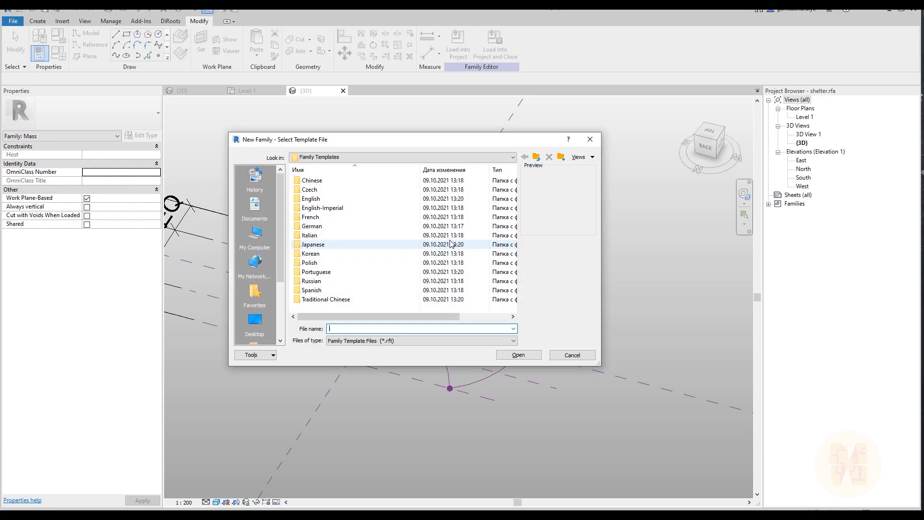
double_click(337, 199)
scroll(389, 284, down, 7)
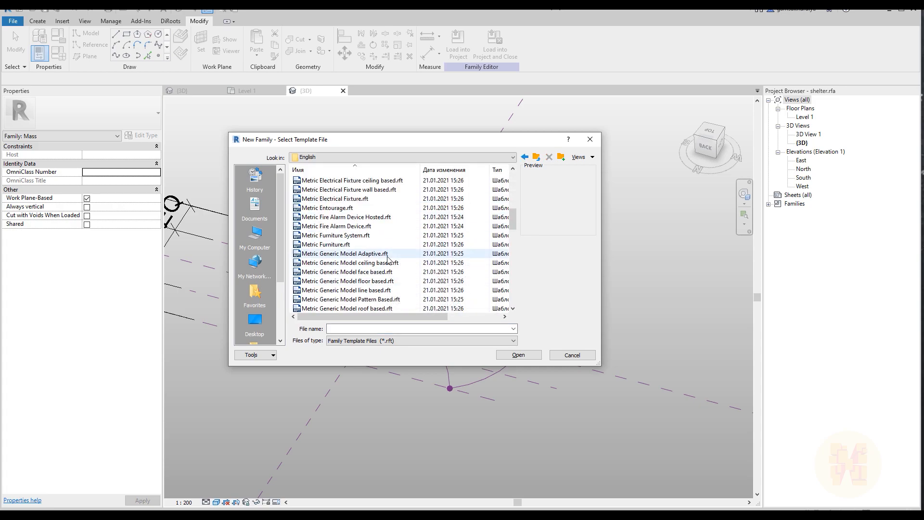
click(447, 254)
click(524, 355)
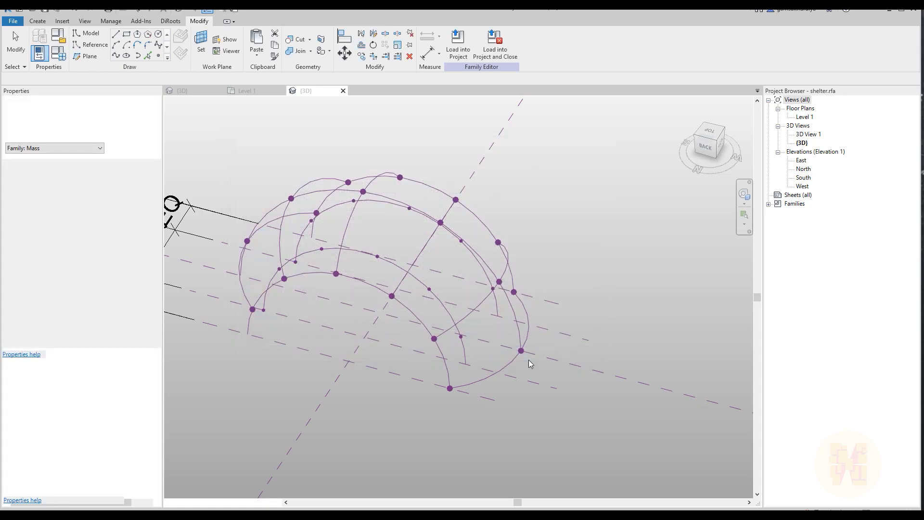
scroll(521, 356, up, 3)
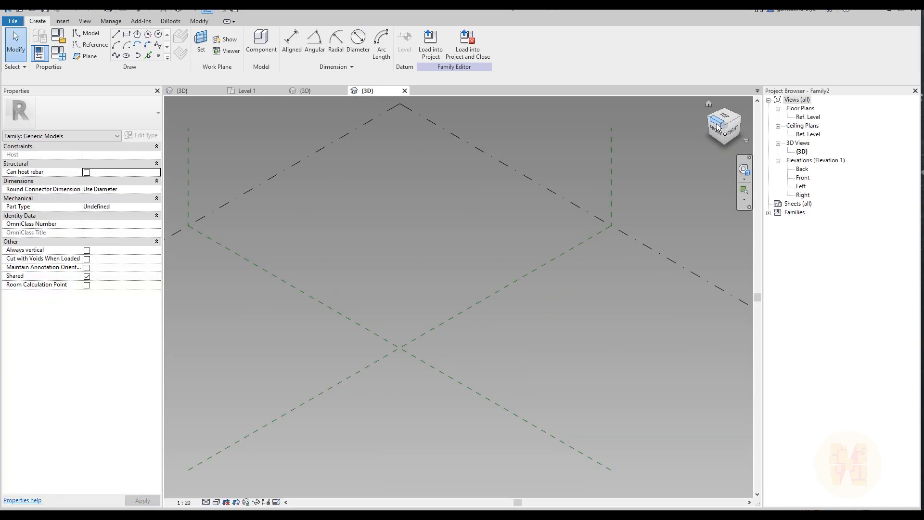
Place three points in a triangular layout in the top view and make them adaptive
click(725, 121)
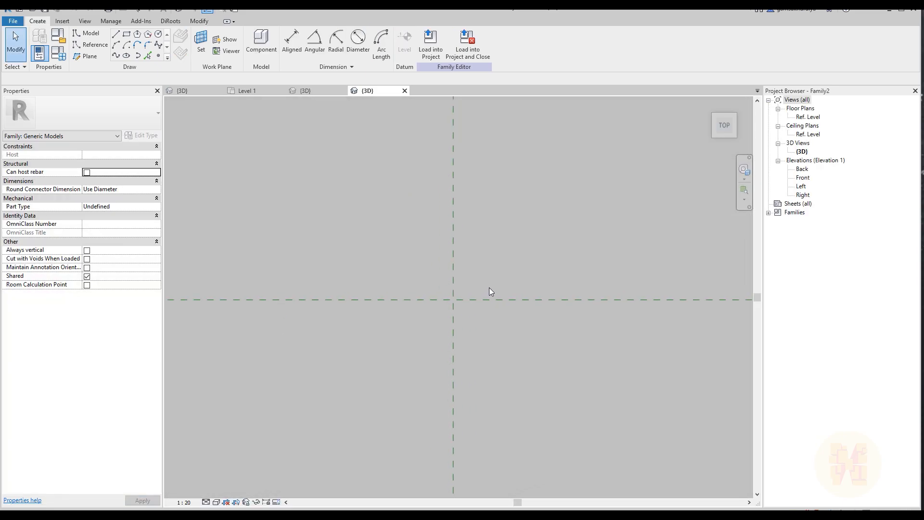
click(158, 56)
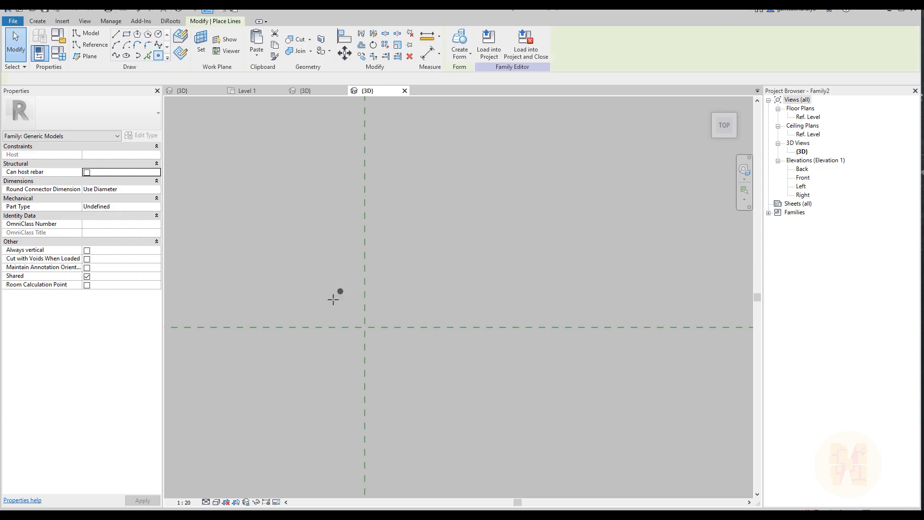
click(332, 300)
click(398, 260)
key(Escape)
drag(264, 239, 483, 334)
click(516, 59)
Connect adaptive points 1, 2 and 3 with a closed triangle of reference lines, using 3D snapping
scroll(397, 297, up, 5)
middle_drag(229, 211, 283, 241)
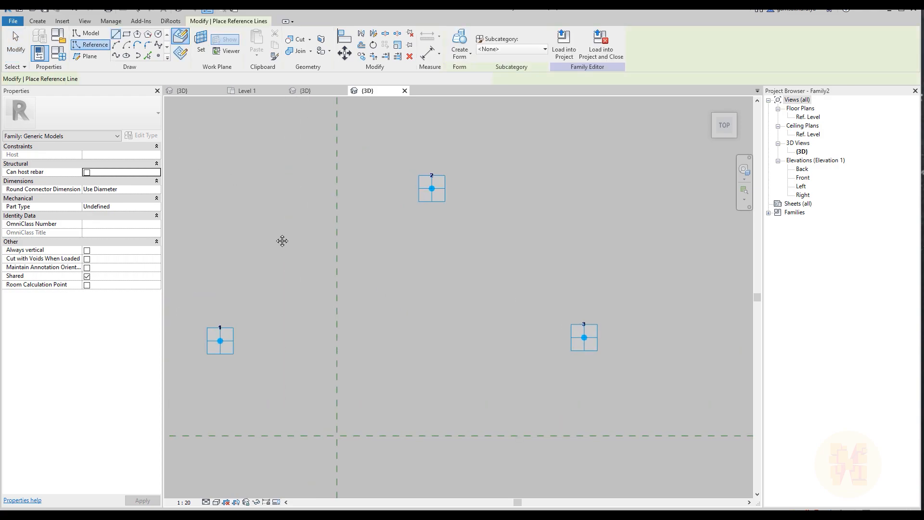
click(344, 78)
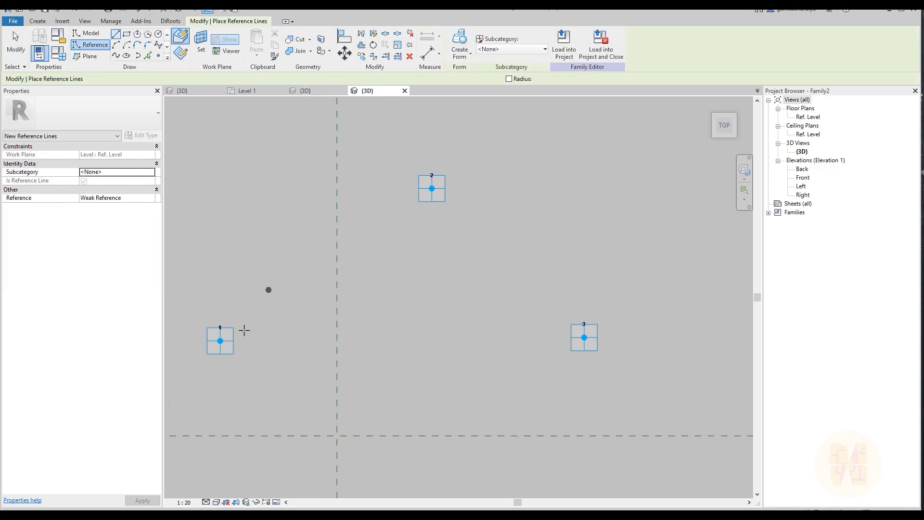
click(220, 340)
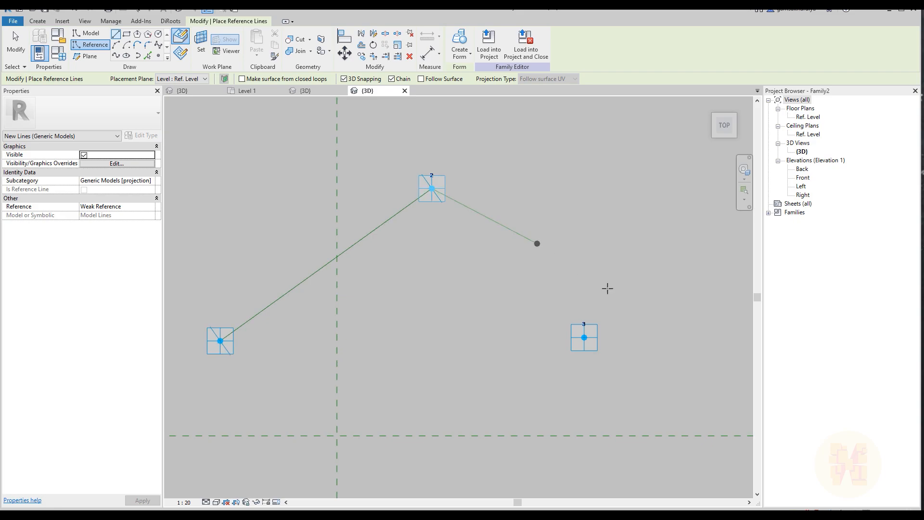
click(220, 340)
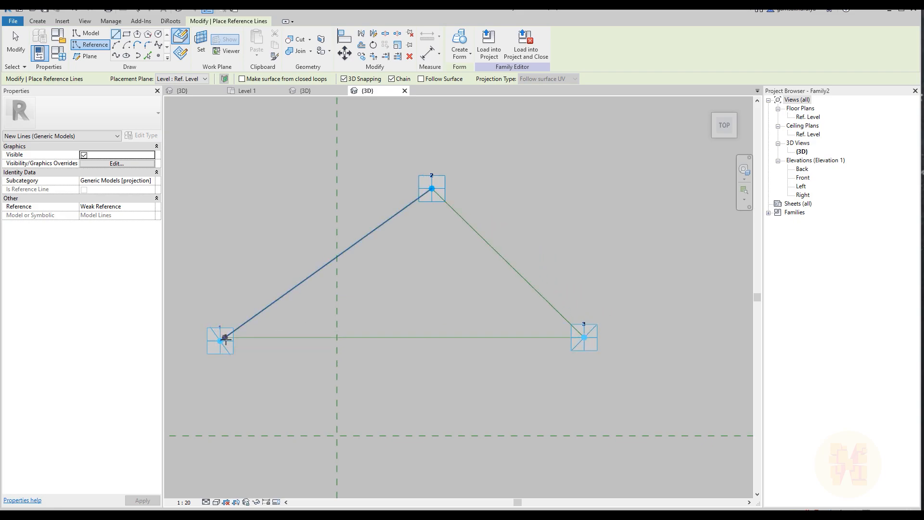
key(Escape)
key(Escape)
Create a flat triangular surface form from the three reference lines
click(292, 342)
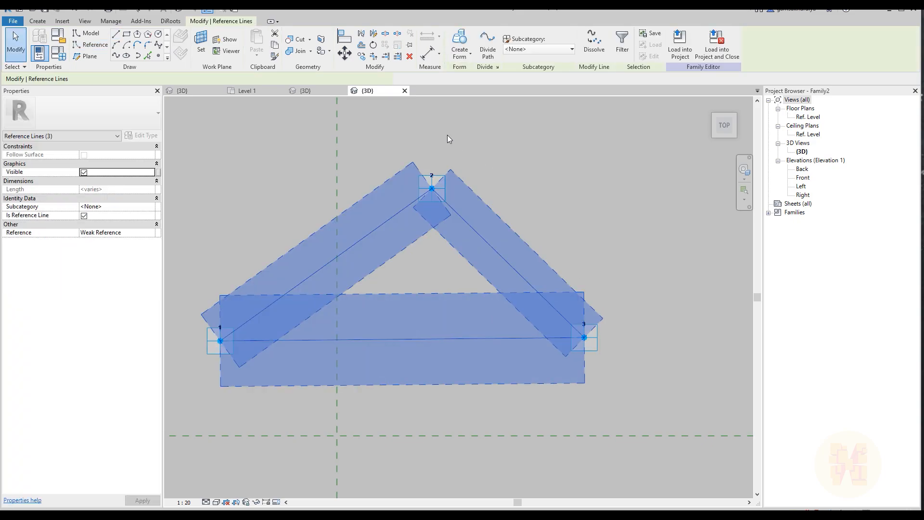
click(460, 43)
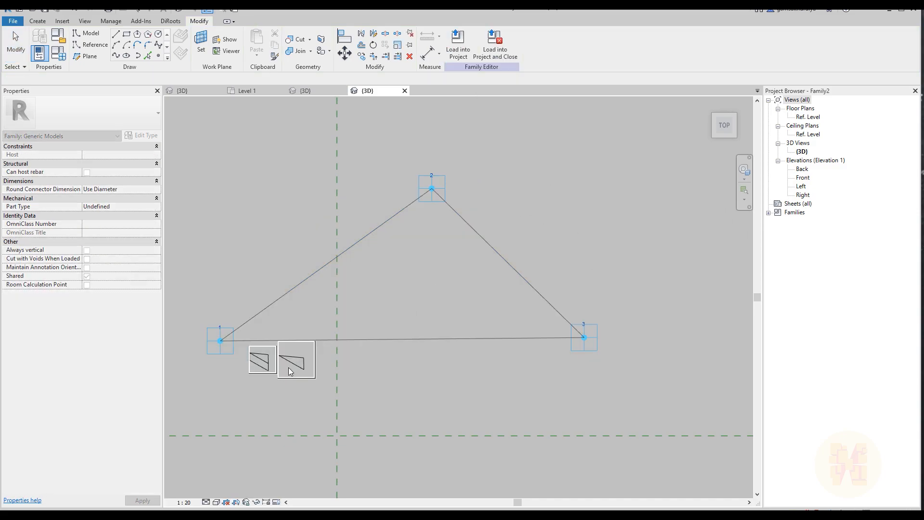
click(299, 370)
scroll(517, 371, down, 3)
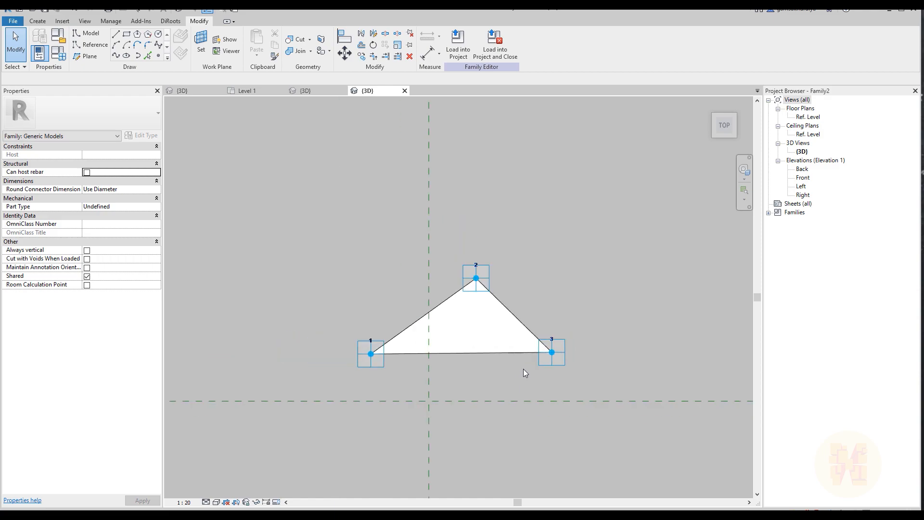
shift+middle_drag(521, 367, 474, 291)
scroll(443, 166, down, 3)
middle_drag(429, 175, 461, 109)
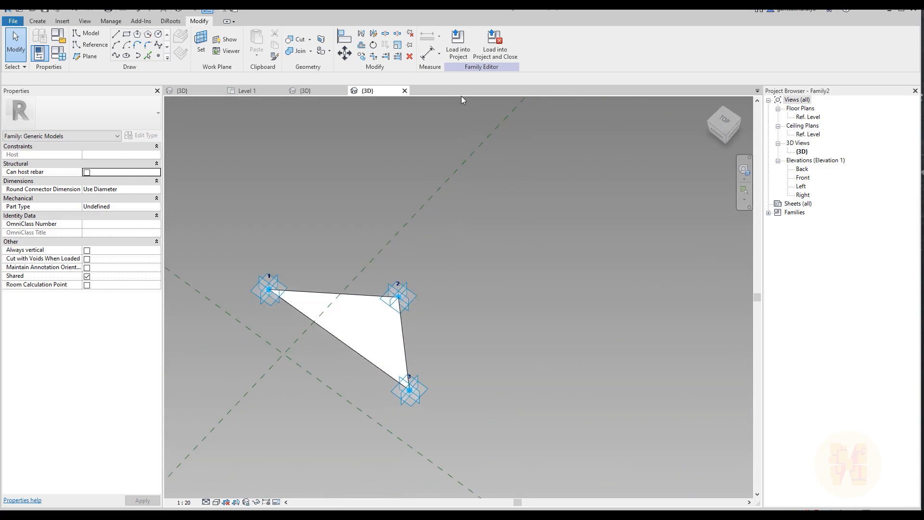
Load the adaptive triangle family into shelter.rfa only, leaving the other open projects out
click(456, 40)
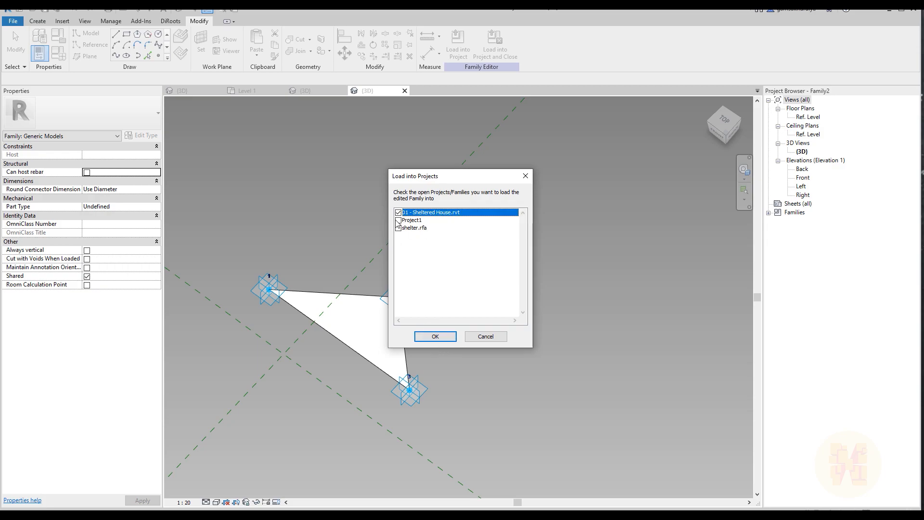
click(398, 228)
click(398, 213)
click(435, 337)
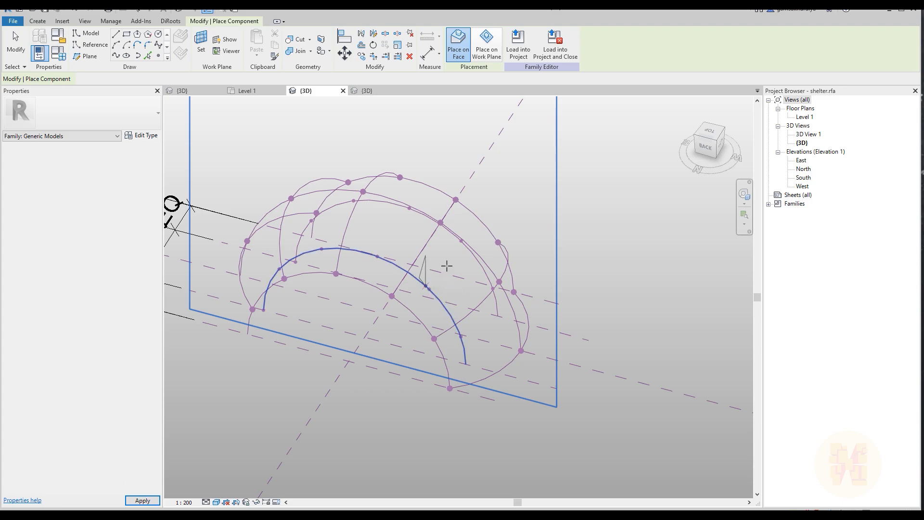
shift+middle_drag(578, 314, 490, 340)
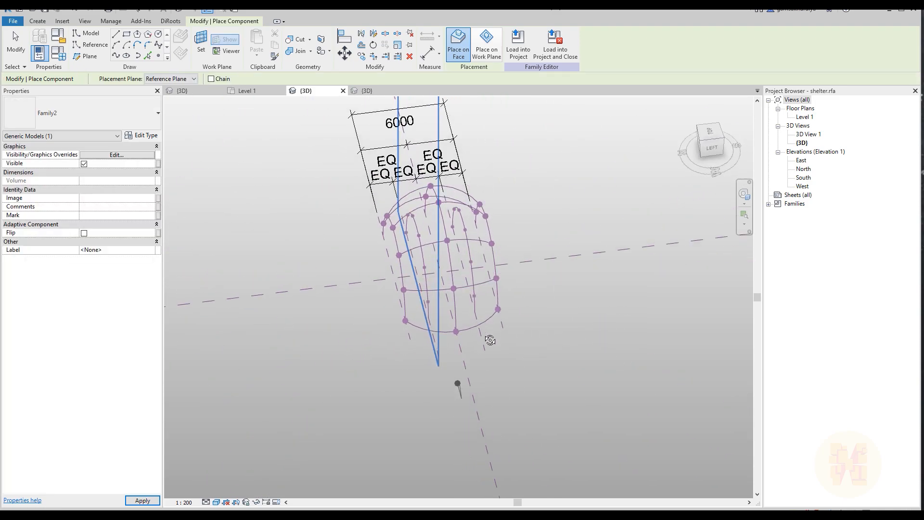
scroll(481, 316, up, 4)
shift+middle_drag(349, 372, 376, 318)
scroll(529, 301, down, 3)
key(Escape)
key(Escape)
Check which family parameters drive the lowest reference points on the main arc and on the neighbouring intermediate arc
scroll(432, 348, up, 4)
shift+middle_drag(433, 348, 402, 338)
drag(340, 367, 340, 366)
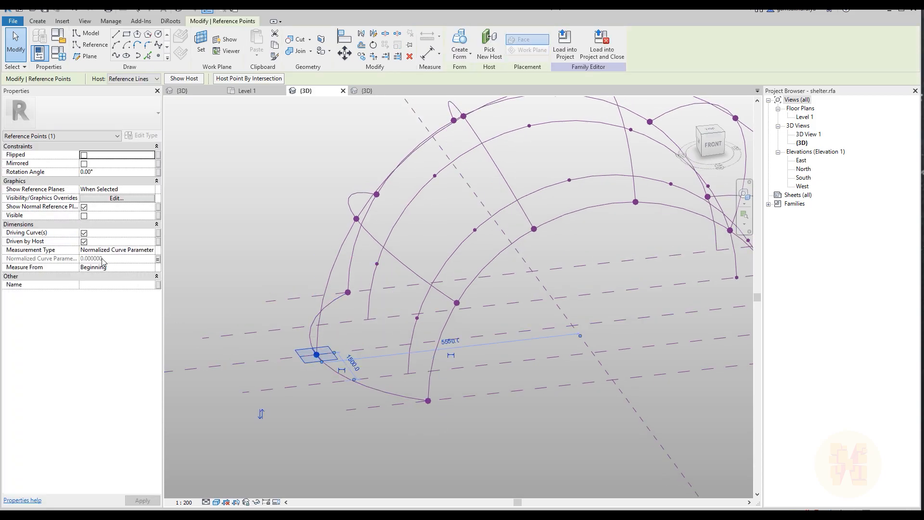
click(158, 260)
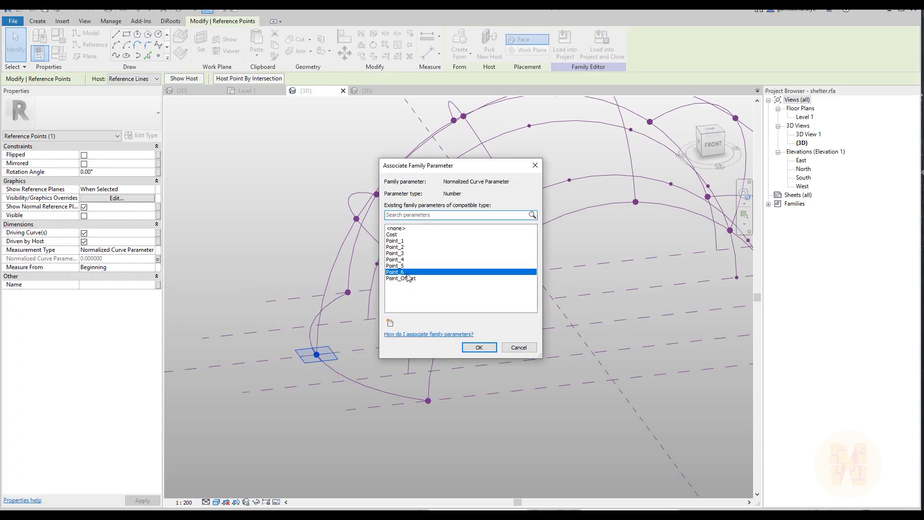
click(535, 165)
key(Escape)
shift+middle_drag(416, 355, 482, 347)
click(456, 332)
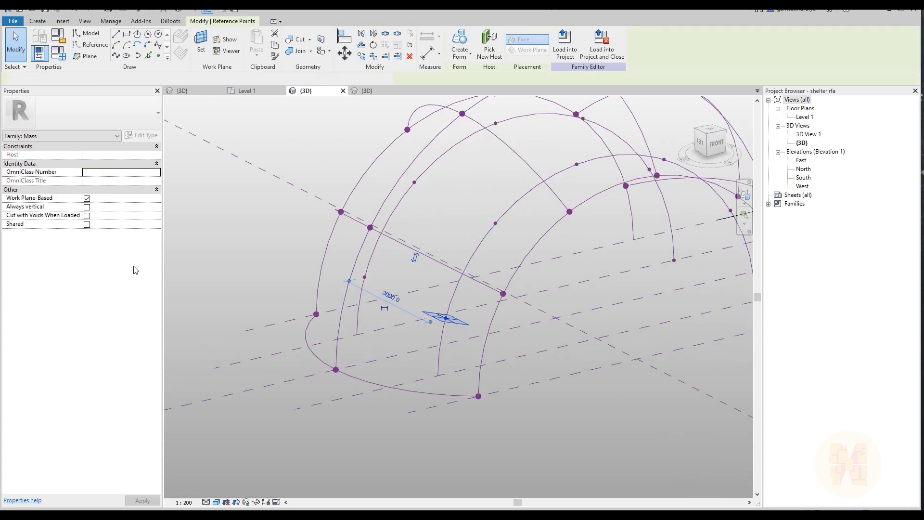
click(157, 258)
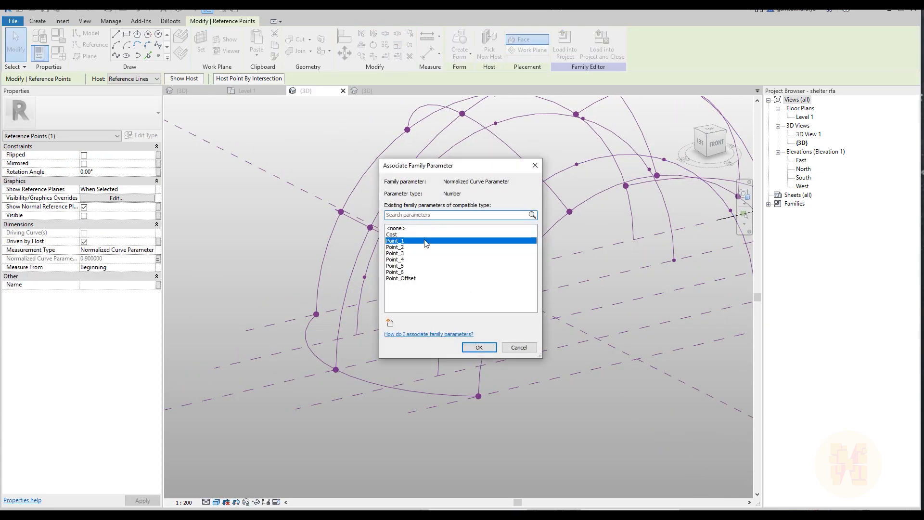
click(535, 165)
key(Escape)
Associate the normalized curve parameter of the lowest reference point on both intermediate arcs with Point_6
mouse_move(424, 302)
shift+middle_down()
mouse_move(436, 300)
mouse_move(429, 289)
shift+middle_up()
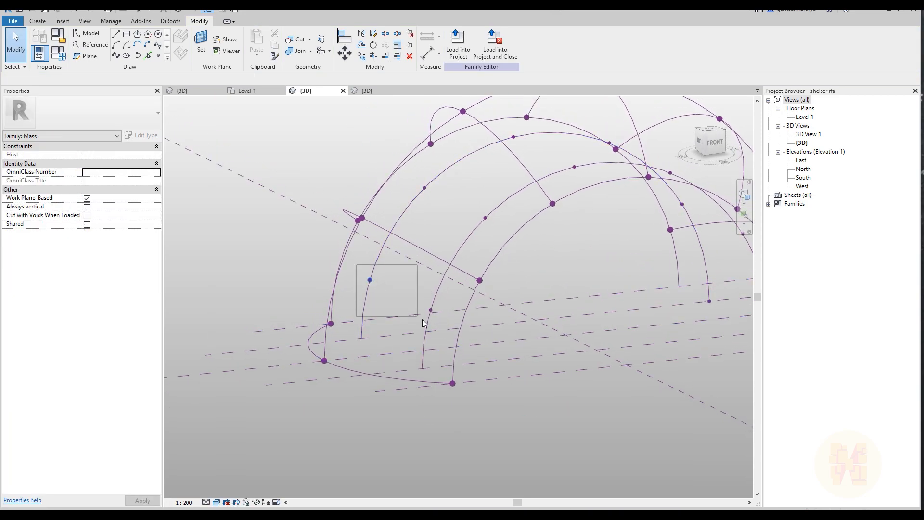
drag(356, 265, 439, 326)
click(158, 260)
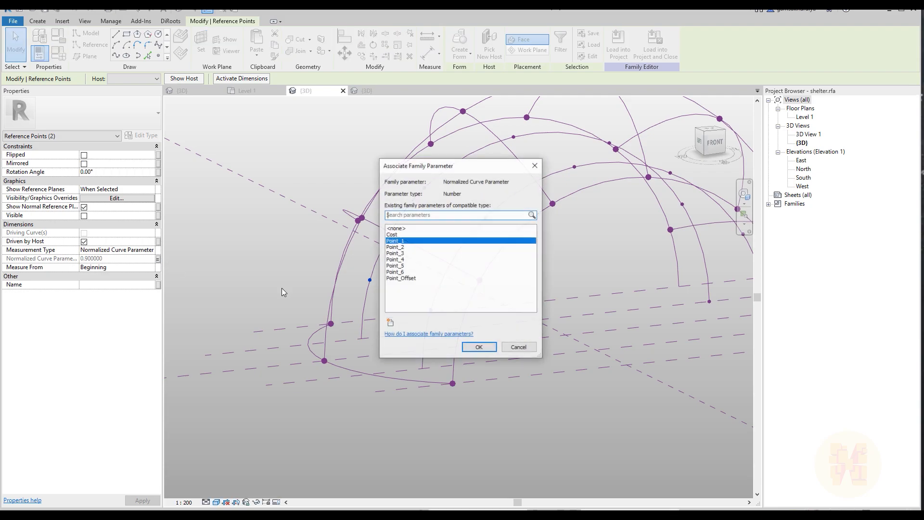
click(393, 273)
click(479, 347)
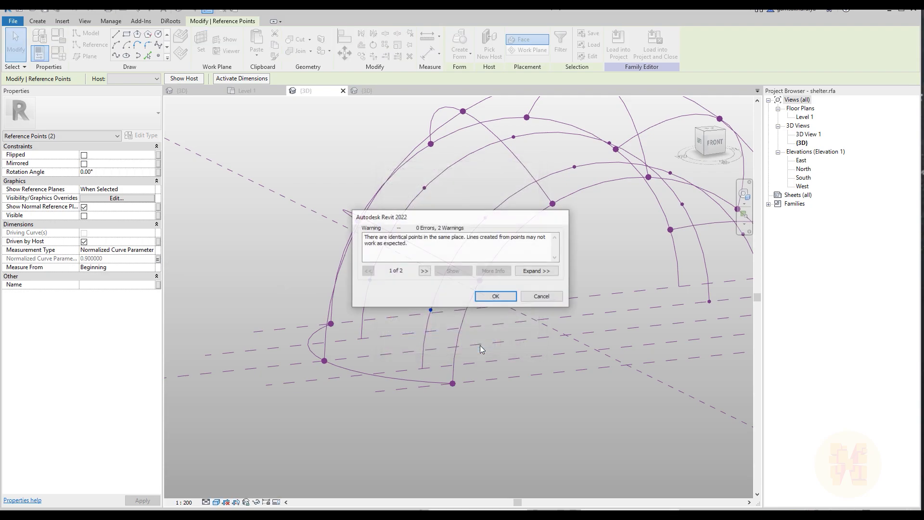
click(509, 297)
scroll(454, 317, down, 3)
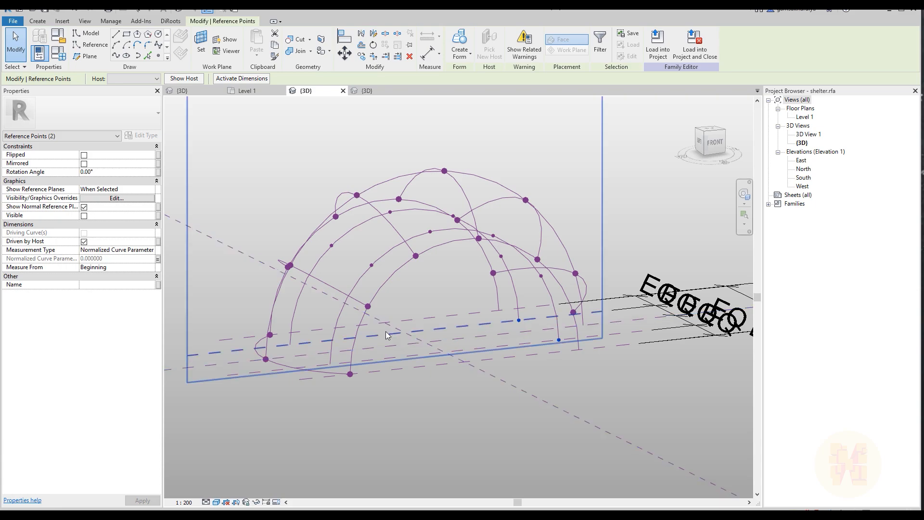
Delete both intermediate reference arcs together with the reference points hosted on them
shift+middle_drag(432, 296, 380, 355)
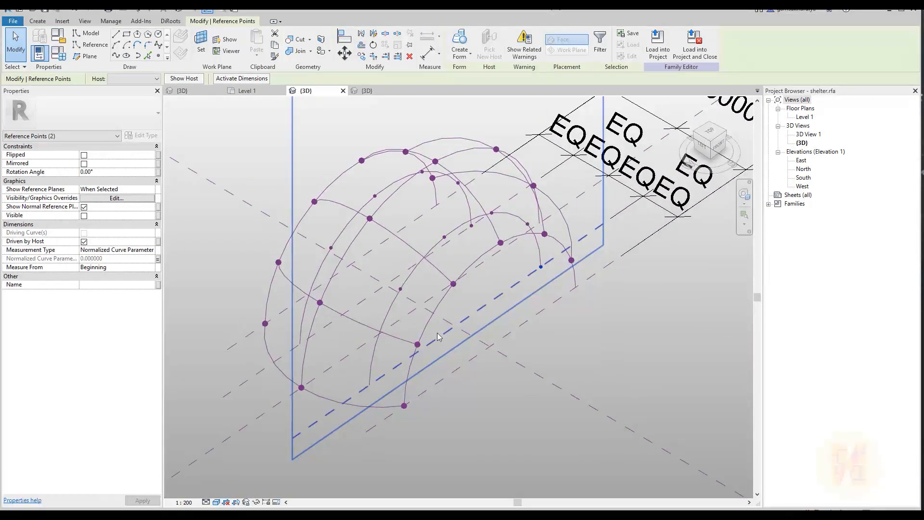
click(377, 355)
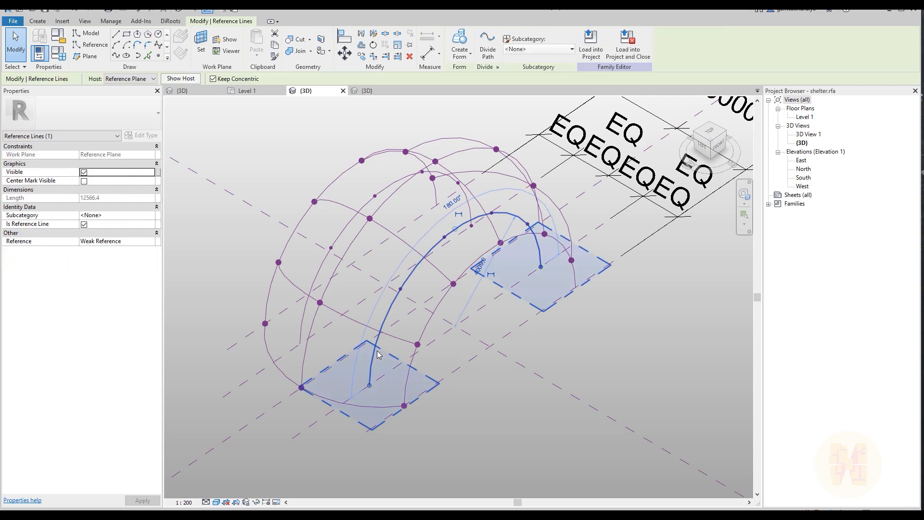
key(Delete)
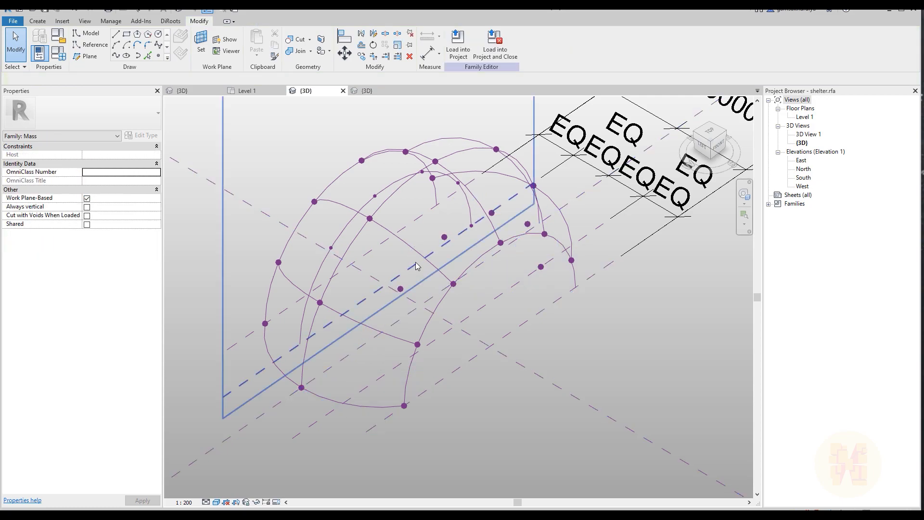
shift+middle_drag(404, 284, 551, 271)
drag(585, 364, 585, 365)
key(Delete)
drag(459, 381, 489, 460)
shift+middle_drag(488, 460, 387, 332)
Draw a 180° reference-line arc with a 4000 radius on the intermediate reference plane between the front and middle main arcs
scroll(376, 305, up, 3)
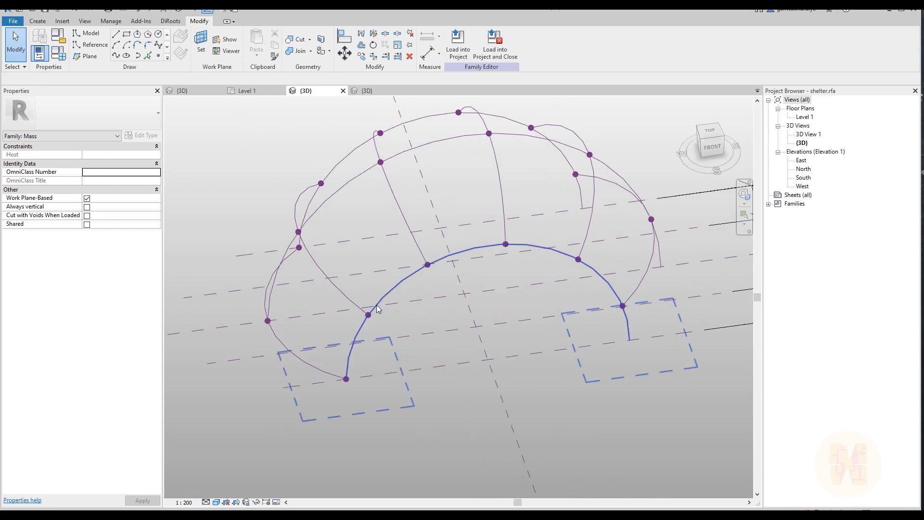
click(435, 332)
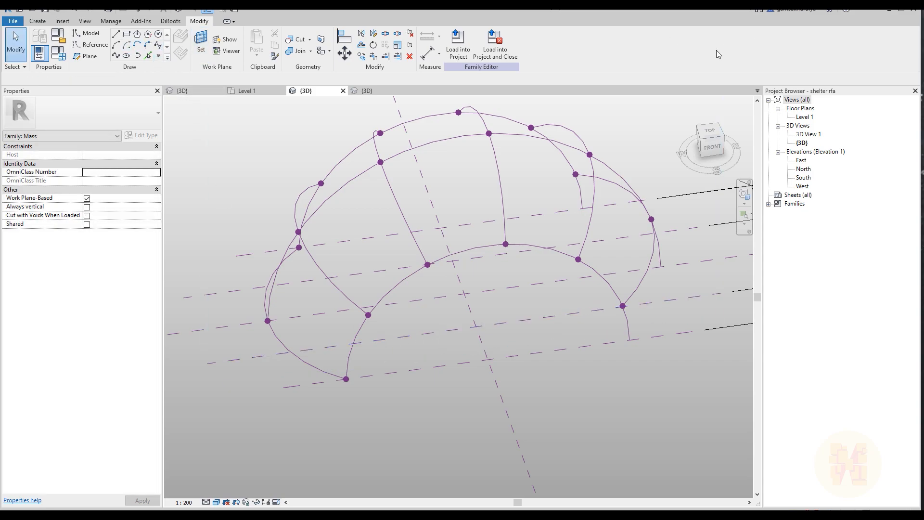
click(712, 146)
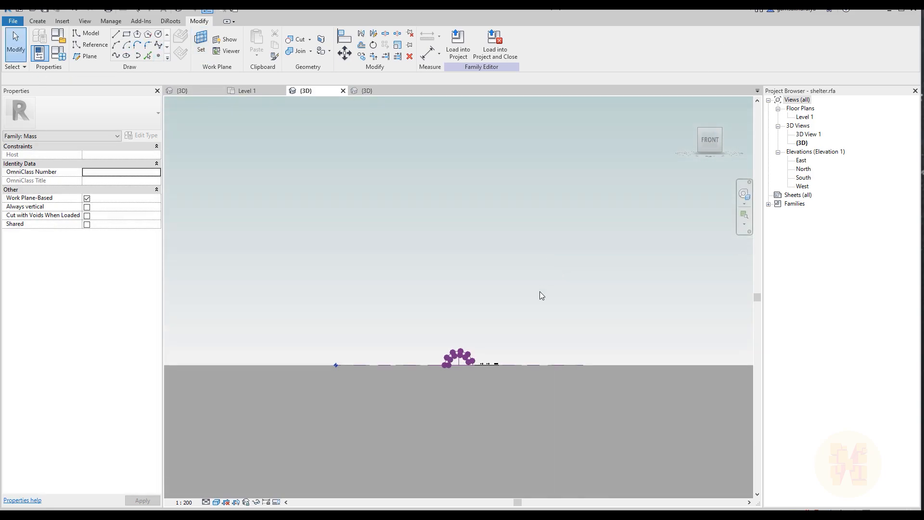
scroll(428, 351, up, 1)
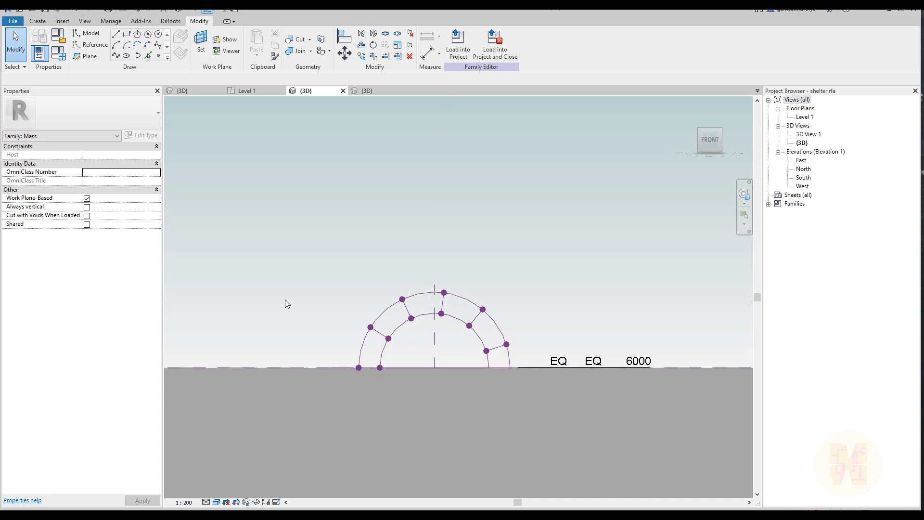
click(122, 45)
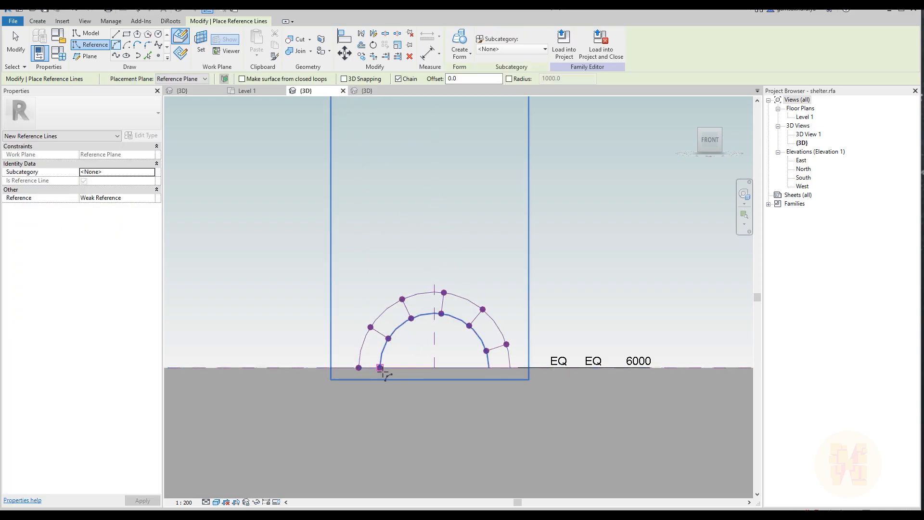
click(476, 368)
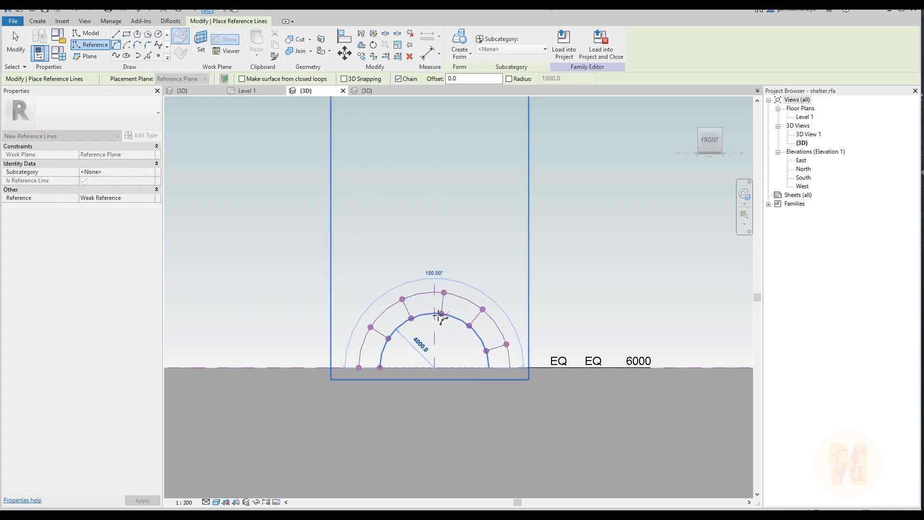
key(Escape)
key(Escape)
Place a reference point on the new front intermediate arc, just above its lower starting end
shift+middle_drag(432, 348, 385, 298)
scroll(366, 269, up, 5)
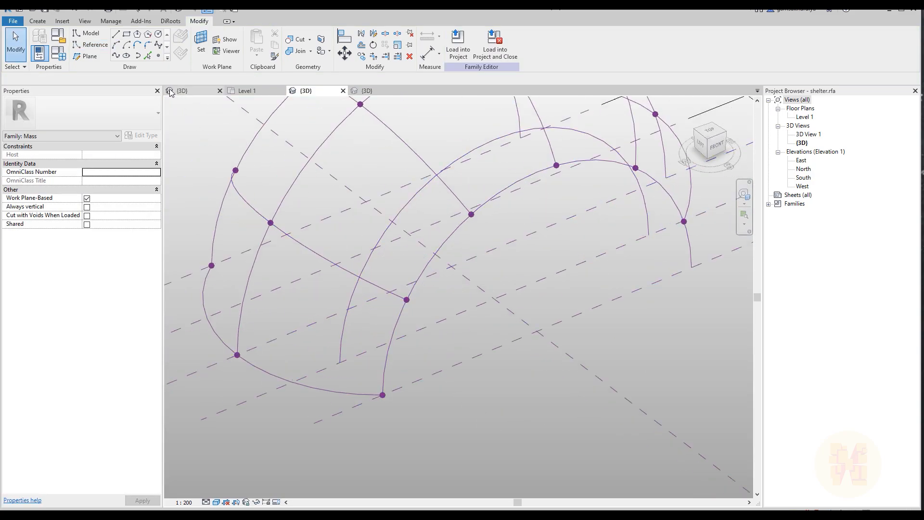
click(158, 55)
click(342, 329)
key(Escape)
Associate the normalized curve parameter of the front intermediate arc's new reference point with Point_6
click(363, 350)
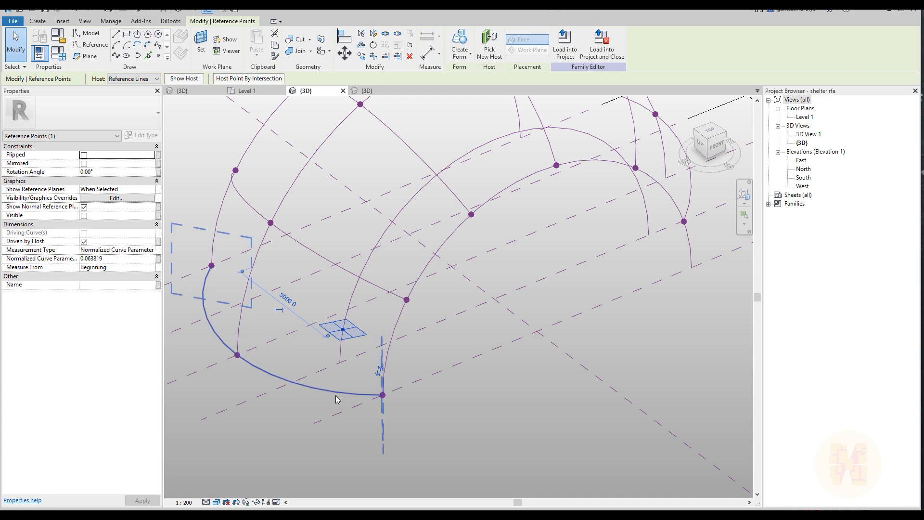
drag(368, 375, 418, 416)
drag(322, 296, 366, 355)
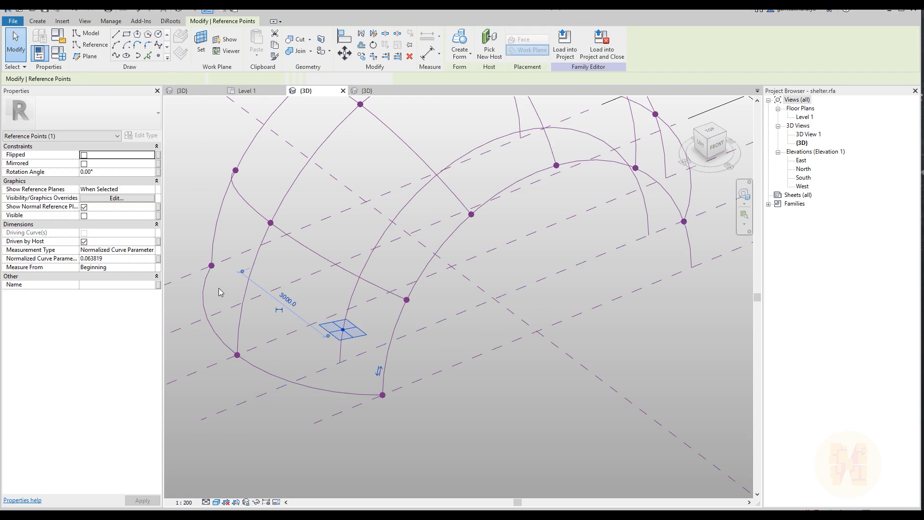
click(158, 259)
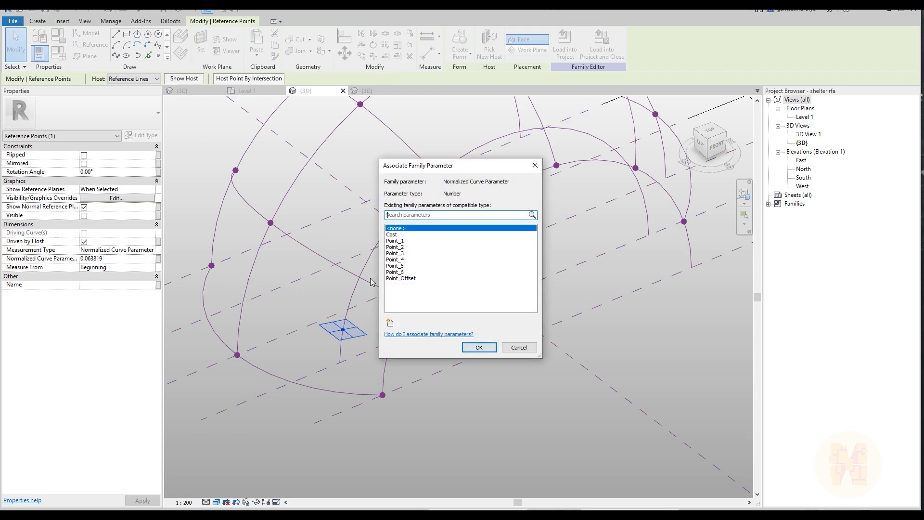
click(401, 272)
click(480, 347)
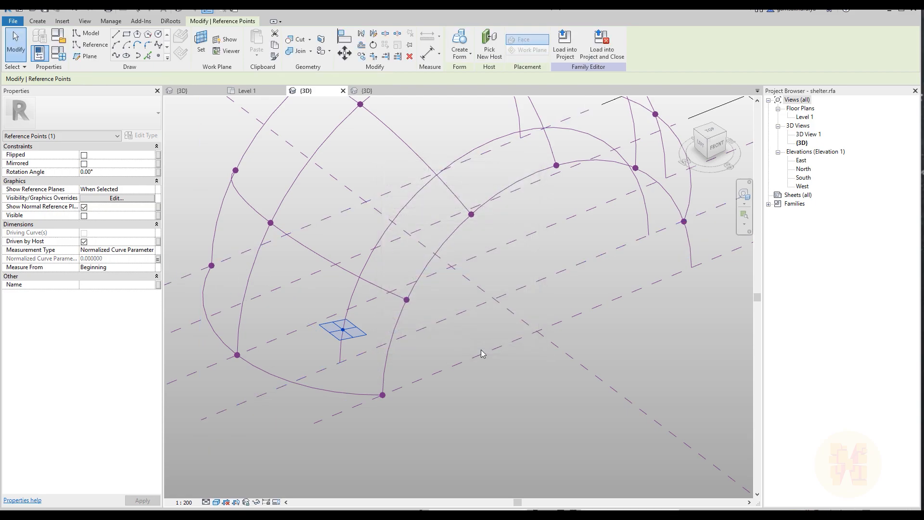
click(309, 380)
Draw a matching semicircular reference-line arc spanning 8000 on the intermediate reference plane between the back and middle main arcs
scroll(340, 362, down, 2)
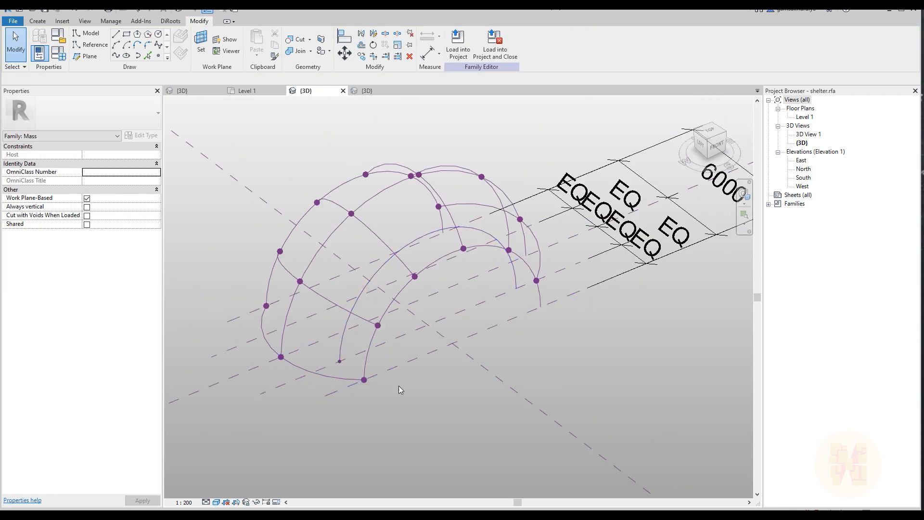
shift+middle_drag(355, 379, 380, 374)
scroll(308, 289, up, 2)
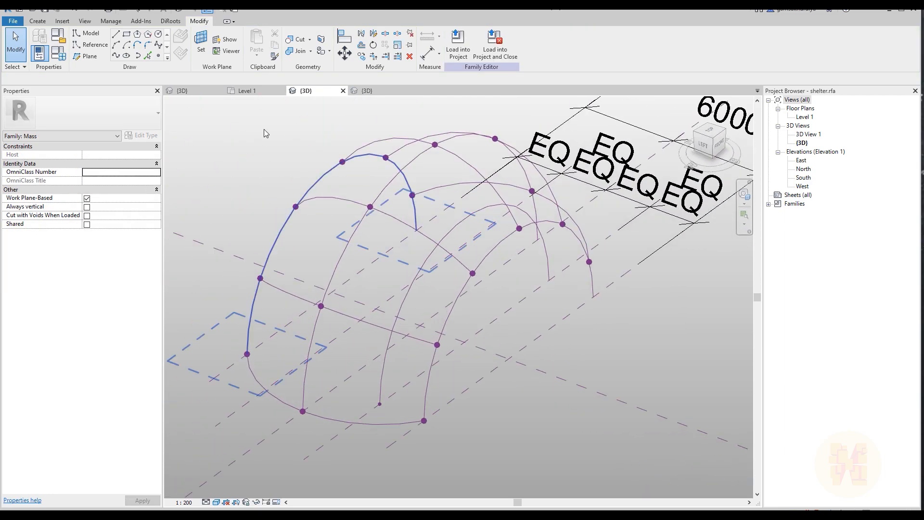
click(291, 375)
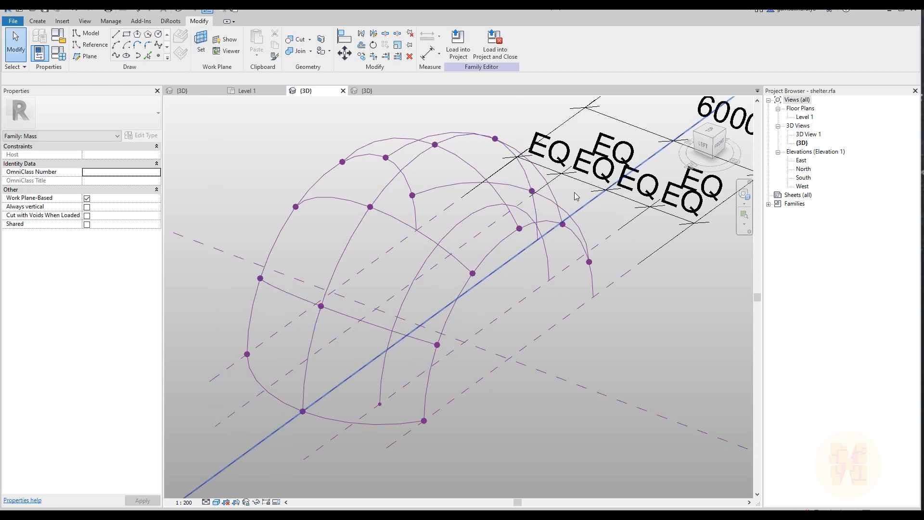
click(721, 146)
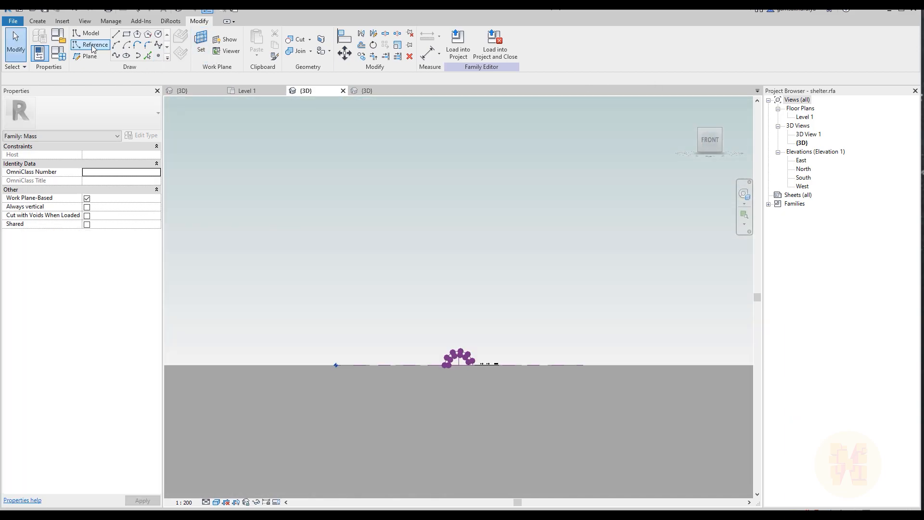
click(93, 48)
scroll(469, 366, up, 5)
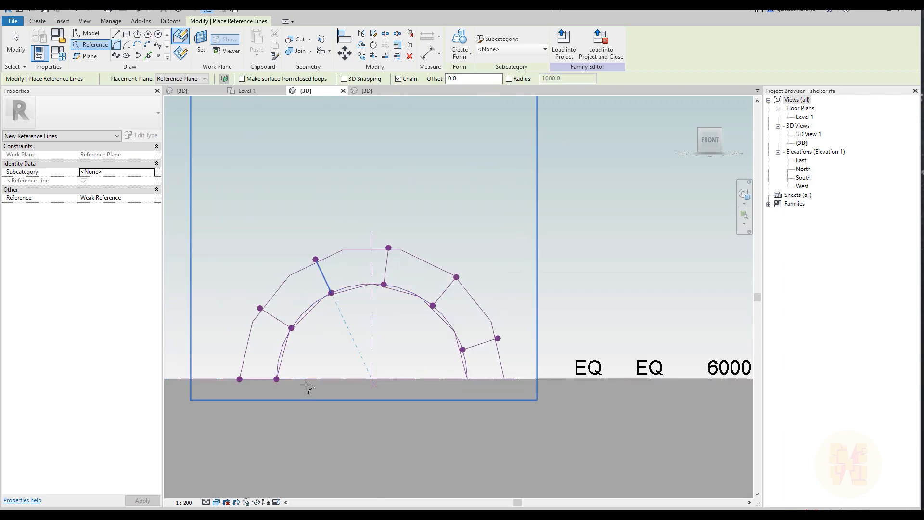
click(277, 379)
click(466, 380)
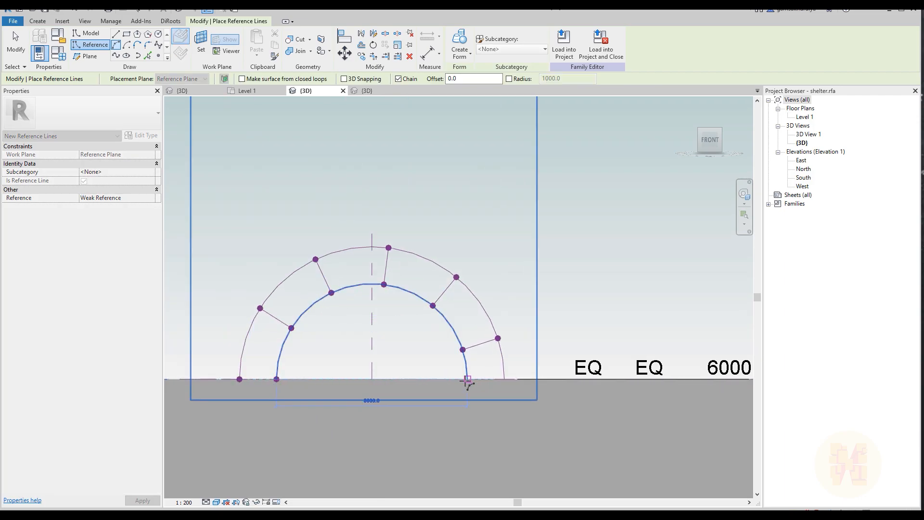
click(367, 285)
key(Escape)
key(Escape)
Place a reference point on the back intermediate arc, just above its lower starting end
shift+middle_drag(382, 320, 323, 357)
scroll(303, 323, up, 3)
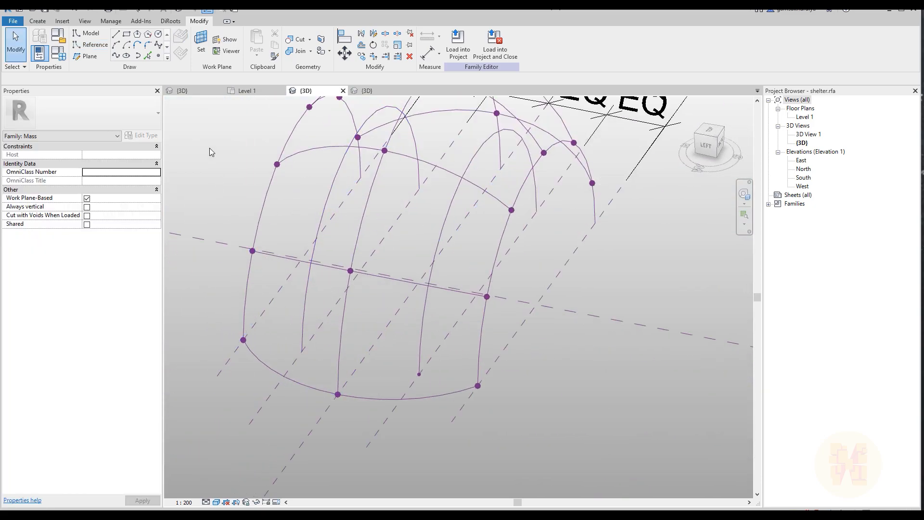
scroll(308, 337, up, 2)
click(301, 336)
key(Escape)
key(Escape)
Associate the normalized curve parameter of the back intermediate arc's new reference point with Point_6
drag(276, 320, 321, 345)
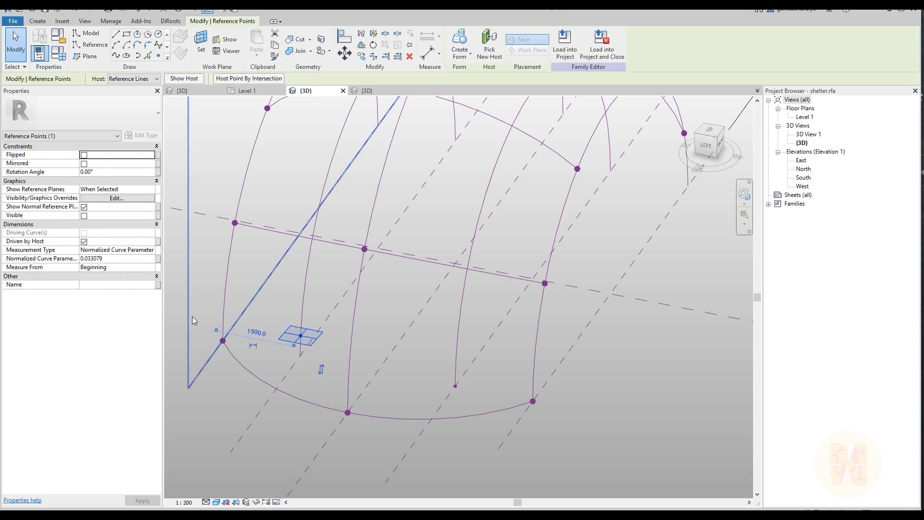
click(158, 259)
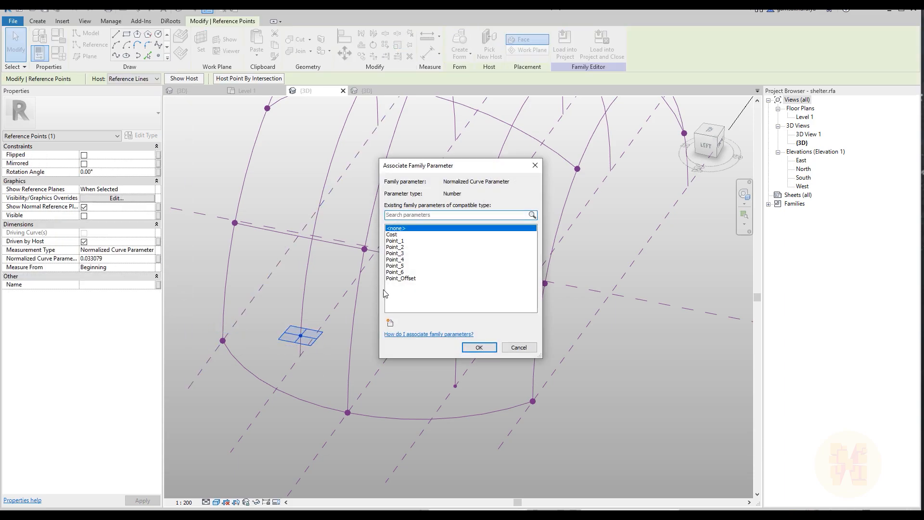
click(396, 272)
scroll(446, 354, down, 2)
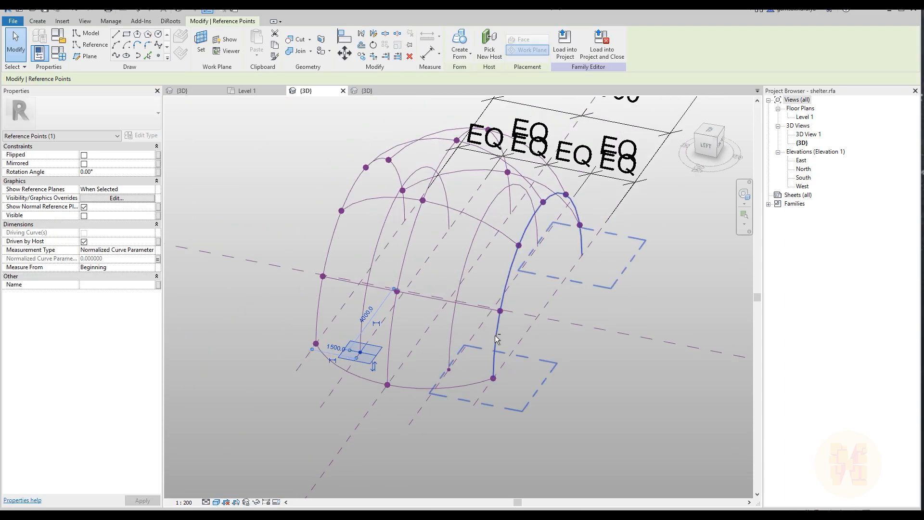
Place five more reference points along the lower part of each of the two intermediate arcs
shift+middle_drag(496, 340, 416, 374)
shift+middle_drag(564, 217, 454, 284)
scroll(454, 284, up, 2)
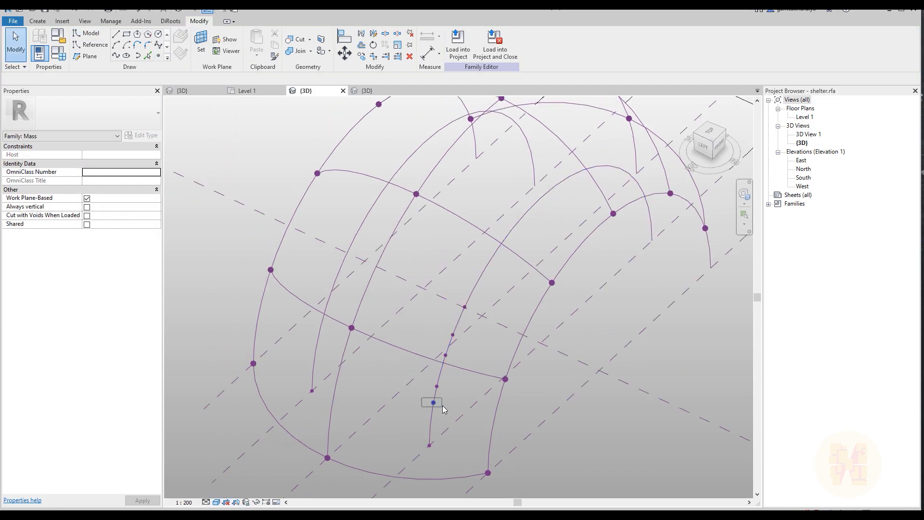
Associate the matching pairs of added points on both intermediate arcs with the parameters Point_1 through Point_5
click(158, 258)
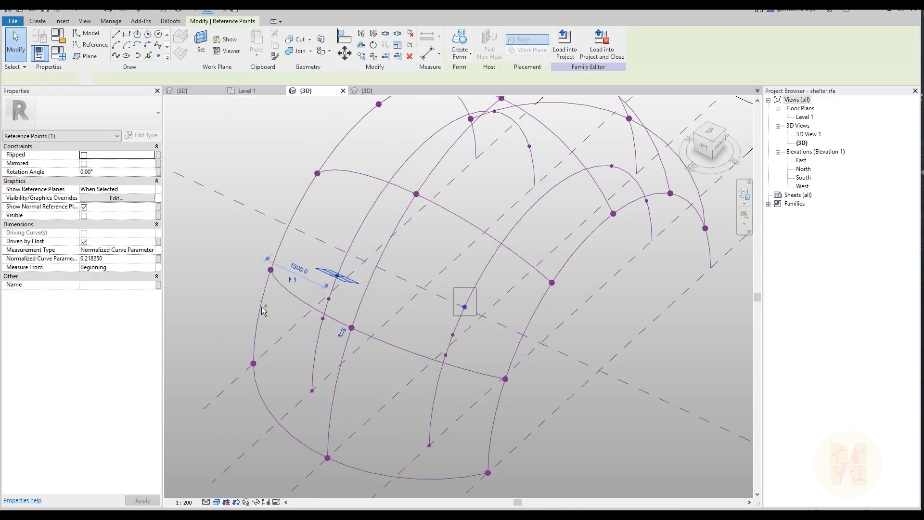
click(394, 253)
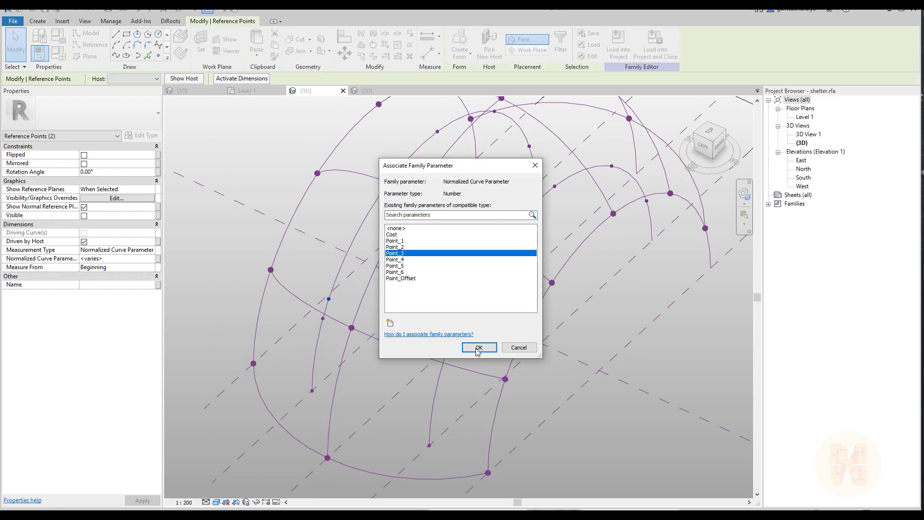
click(478, 348)
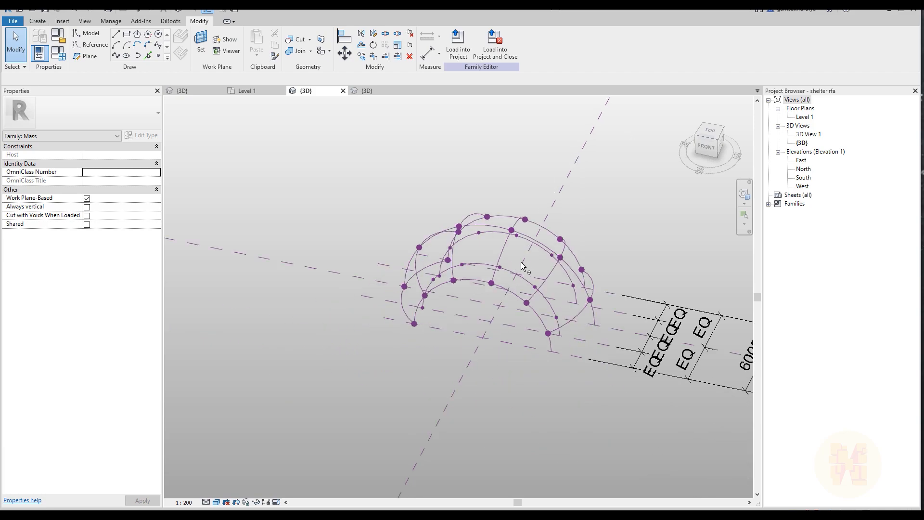
Place a Family2 triangular component on the lowest points of the back main arc, the adjacent intermediate arc and the middle main arc
shift+middle_drag(455, 270, 522, 230)
scroll(466, 215, up, 5)
shift+middle_drag(429, 315, 443, 307)
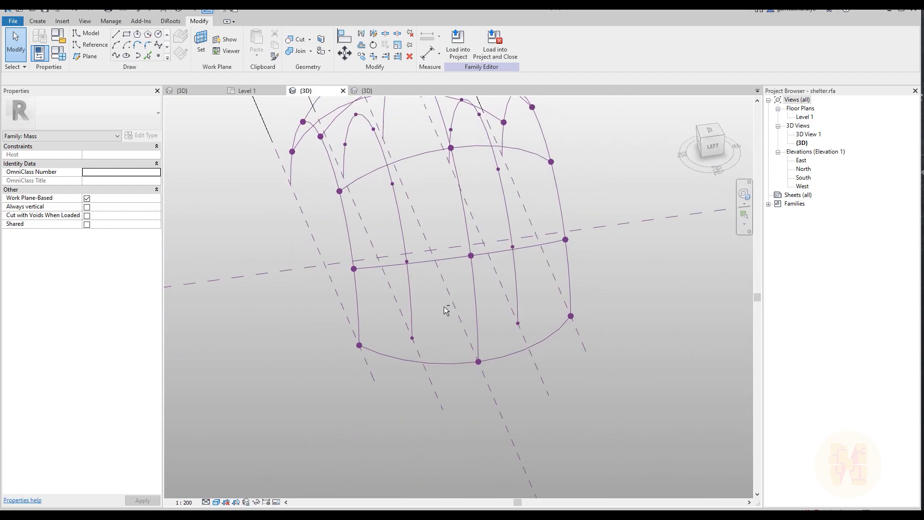
click(39, 22)
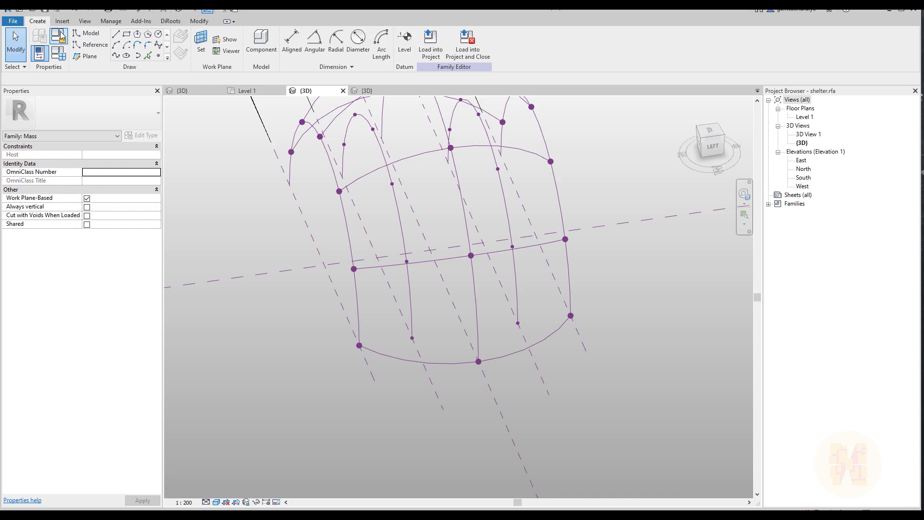
click(261, 47)
scroll(344, 345, up, 3)
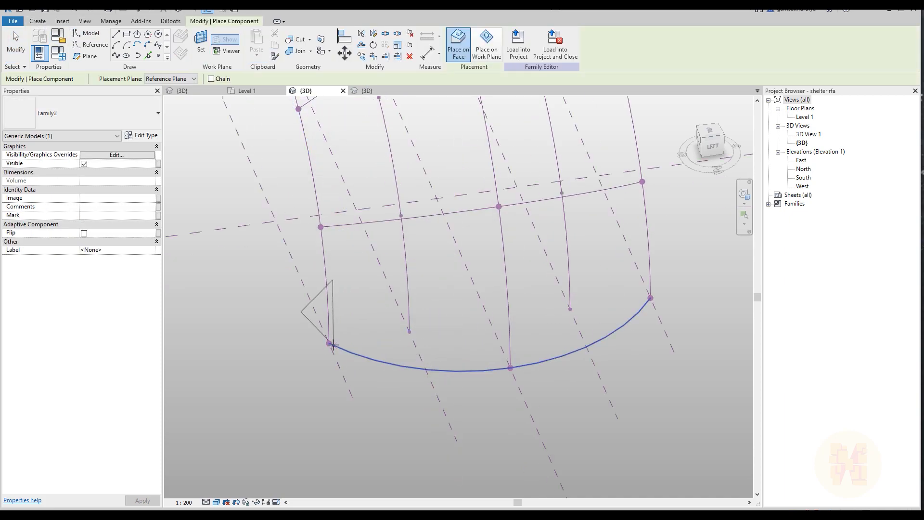
click(329, 342)
click(409, 331)
click(511, 367)
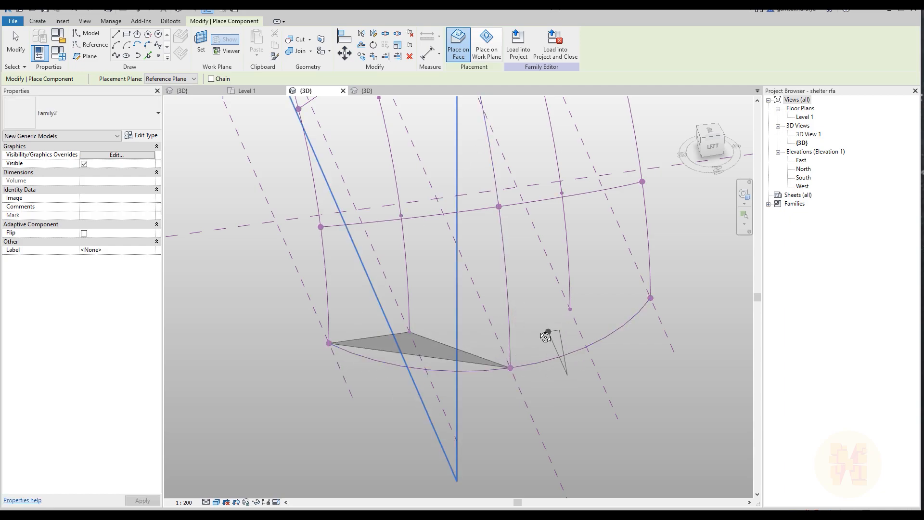
Place a Family2 panel on the back main arc's two lowest points and the adjacent intermediate arc's lowest point
shift+middle_drag(541, 331, 533, 320)
click(327, 335)
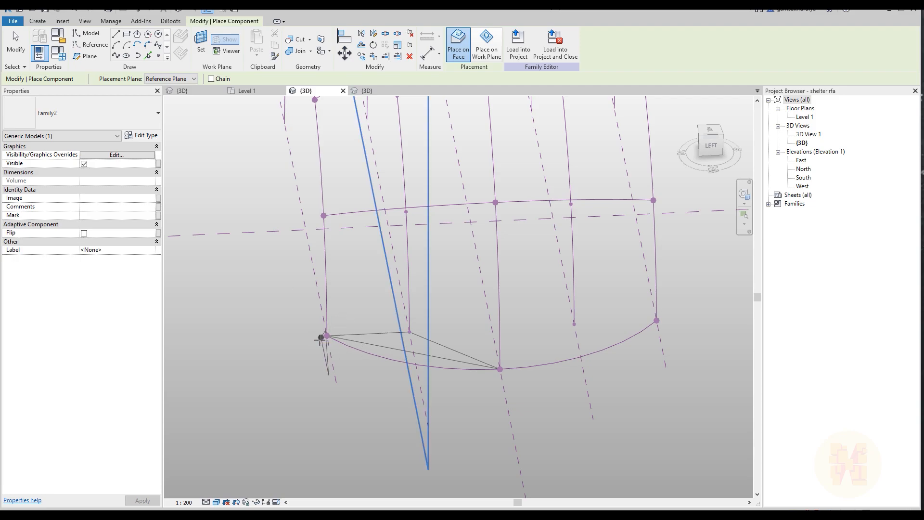
click(327, 335)
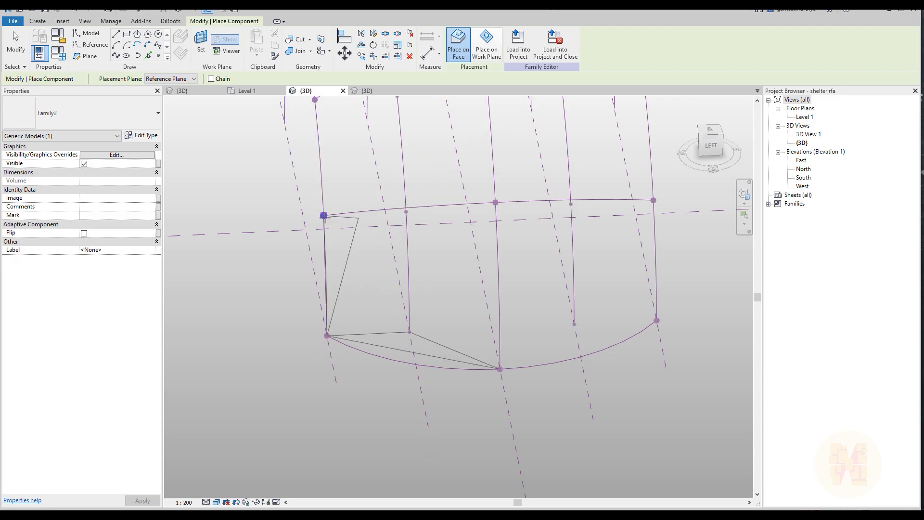
click(324, 216)
click(409, 331)
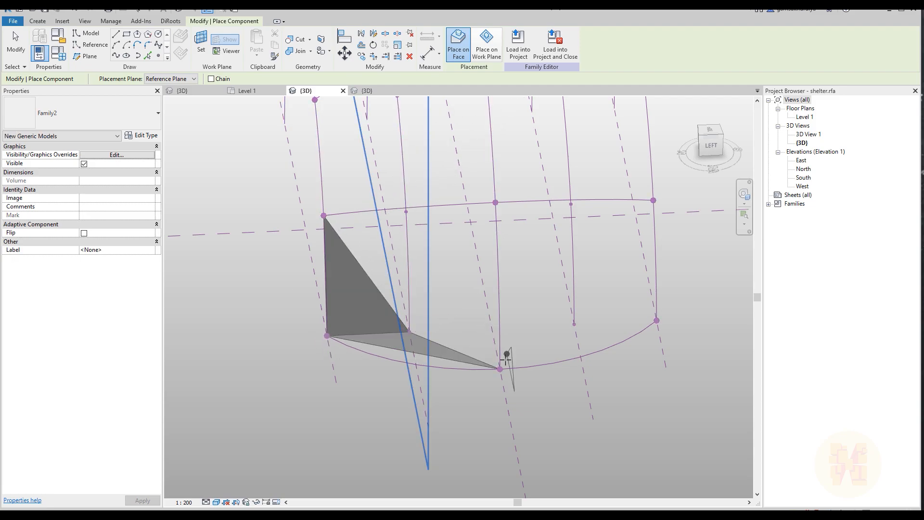
Place Family2 panels from the intermediate arc's lowest point to the middle main arc's two lowest points, and to both main arcs' second points
click(500, 369)
click(496, 202)
click(409, 331)
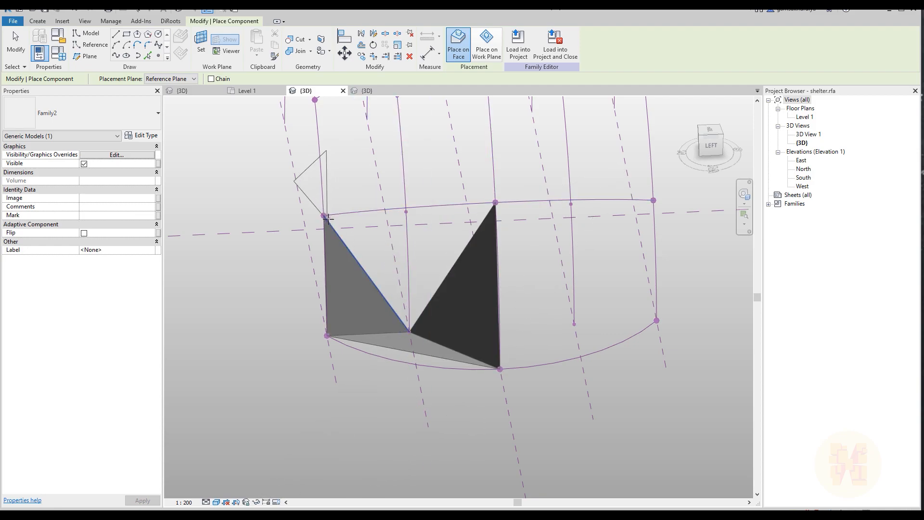
click(324, 215)
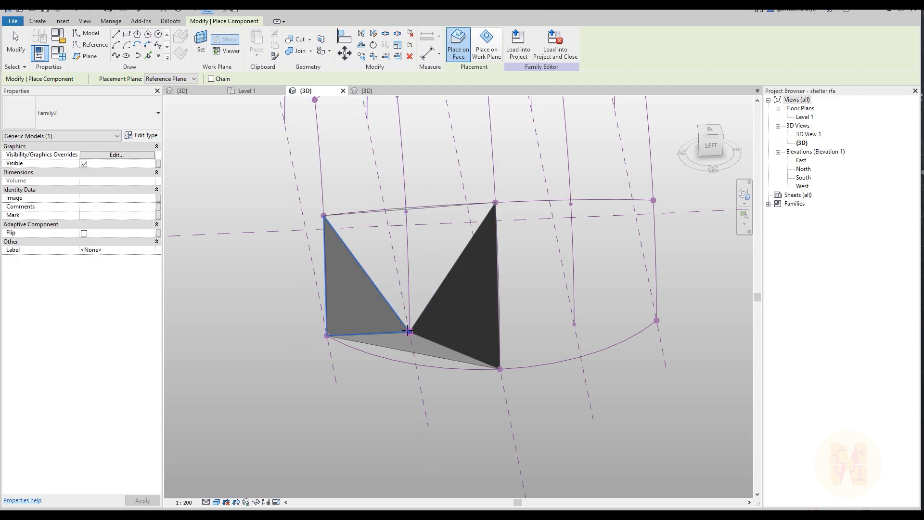
click(408, 330)
Place a Family2 panel on the second-lowest points of the middle main arc, the intermediate arc and the back main arc
shift+middle_drag(408, 330, 546, 426)
scroll(375, 300, up, 2)
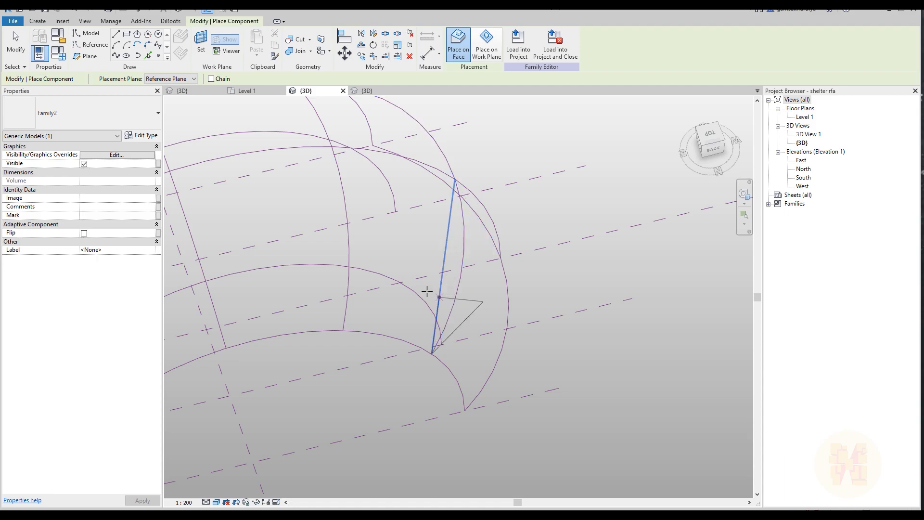
click(408, 286)
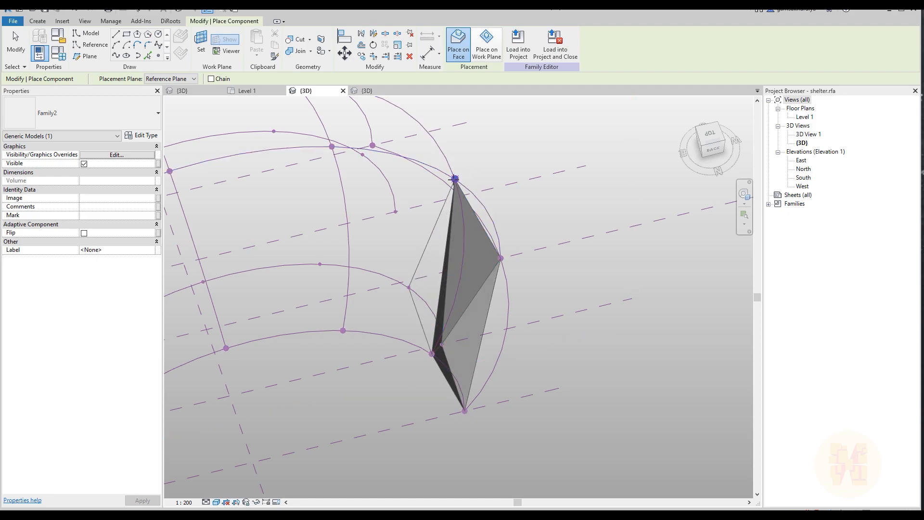
Place two Family2 side panels joining the intermediate arc's second point to the second and third points of the back and middle main arcs
shift+middle_drag(559, 234, 381, 280)
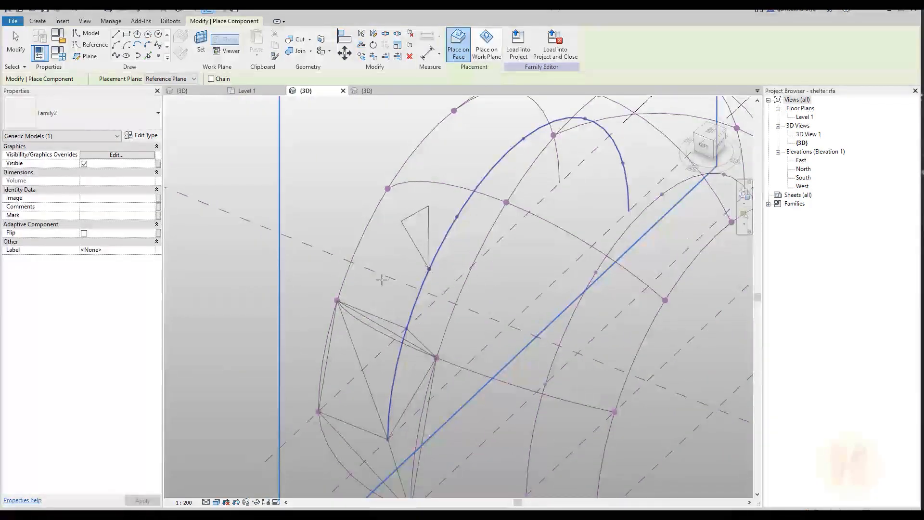
click(386, 189)
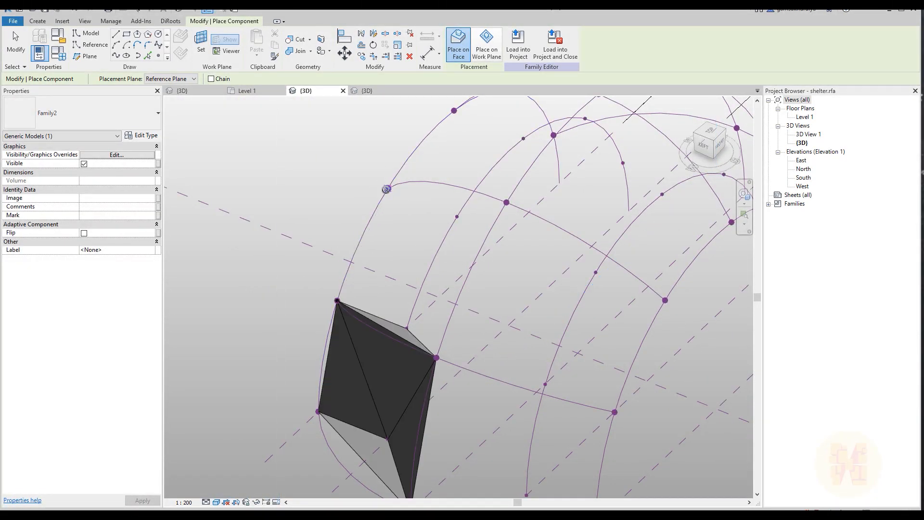
click(406, 328)
shift+middle_drag(407, 328, 495, 190)
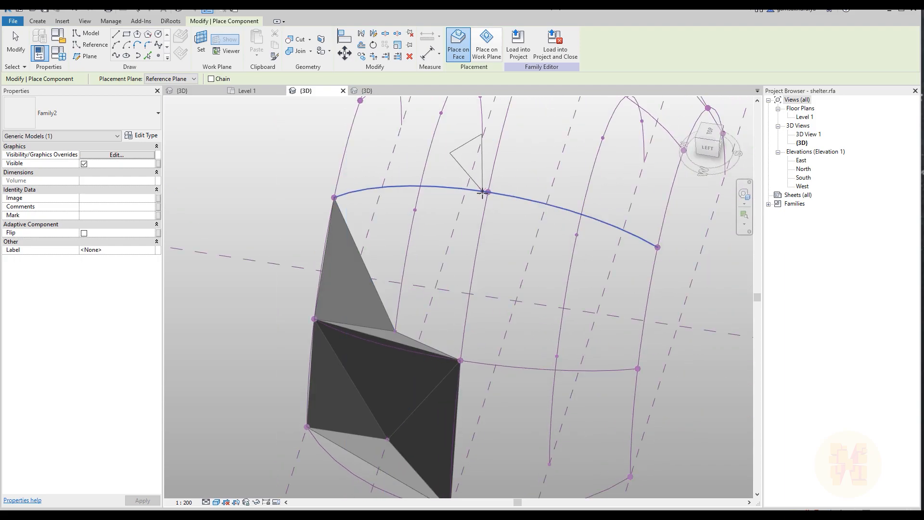
click(487, 192)
click(459, 360)
click(394, 331)
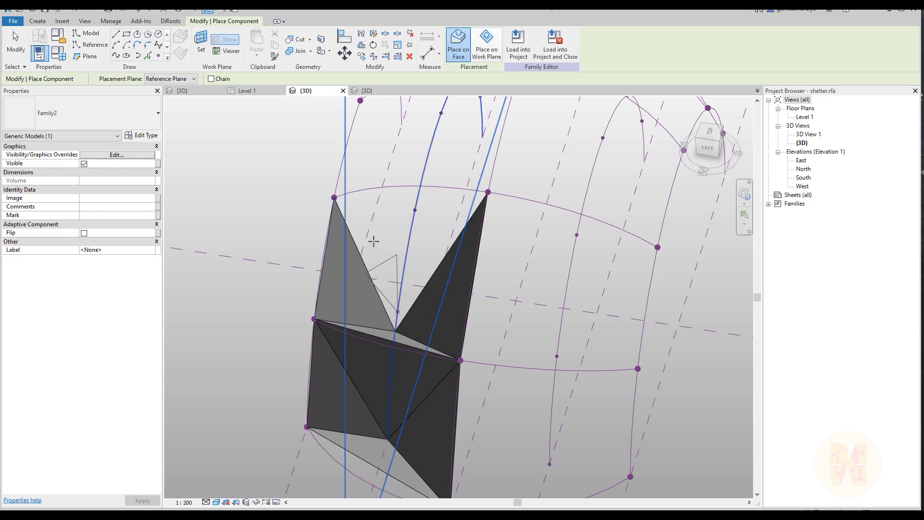
Close the second bay with a Family2 panel on both main arcs' third points and the intermediate arc's second point, and finish placing components
click(334, 198)
click(489, 192)
click(394, 331)
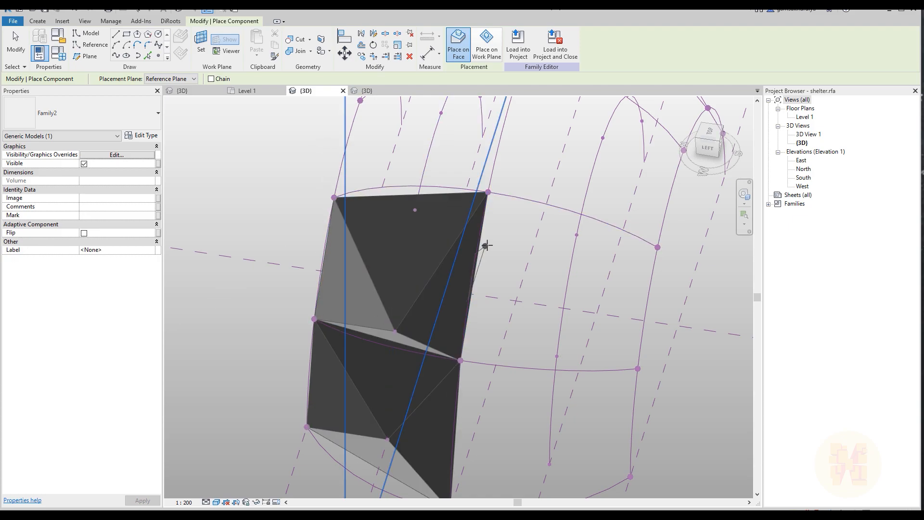
key(Escape)
scroll(489, 250, down, 4)
shift+middle_drag(489, 251, 573, 270)
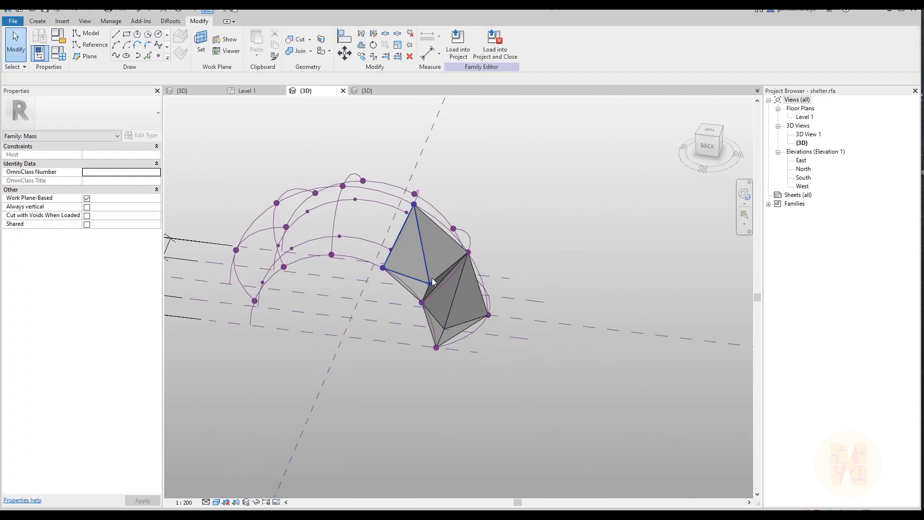
shift+middle_drag(517, 221, 322, 268)
scroll(423, 313, up, 4)
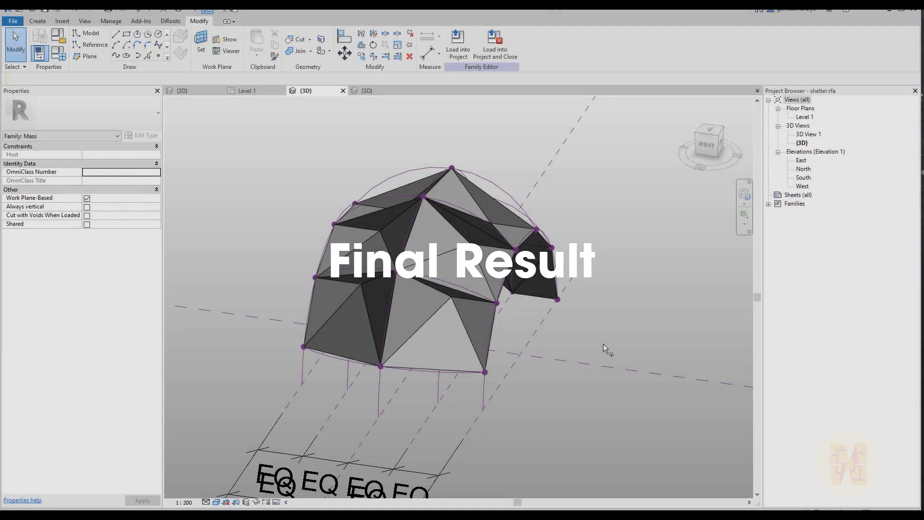
Remove the stray Family2 panel that stretches across the shelter's arch opening
scroll(605, 347, down, 3)
shift+middle_drag(605, 346, 493, 328)
scroll(505, 324, up, 2)
click(518, 320)
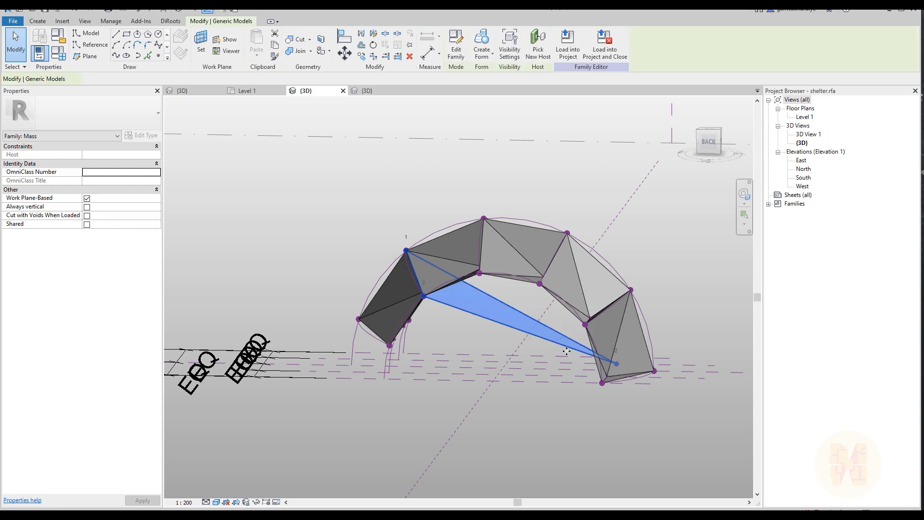
click(476, 323)
Set the Point_Offset family parameter to 0.5 to test the shelter's folding
shift+middle_drag(458, 317, 451, 285)
scroll(451, 286, down, 5)
scroll(451, 286, up, 6)
shift+middle_drag(439, 324, 420, 295)
scroll(420, 291, up, 2)
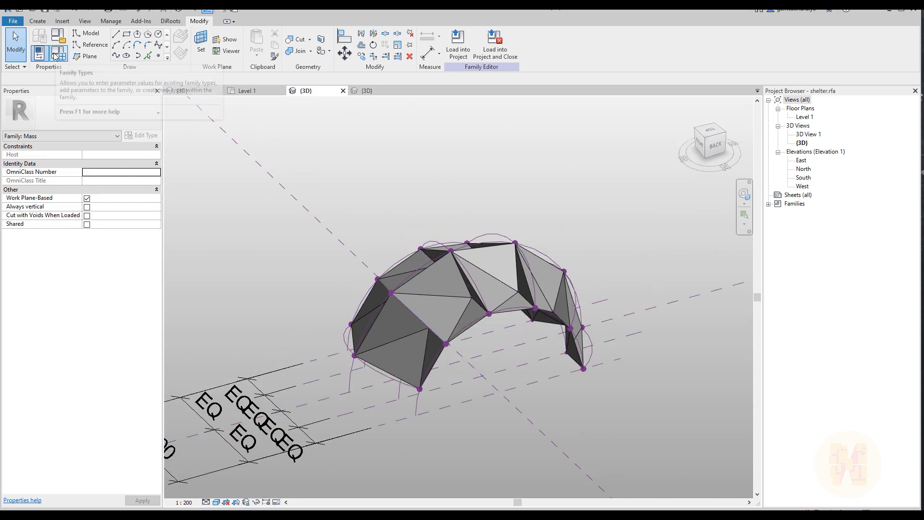
click(56, 55)
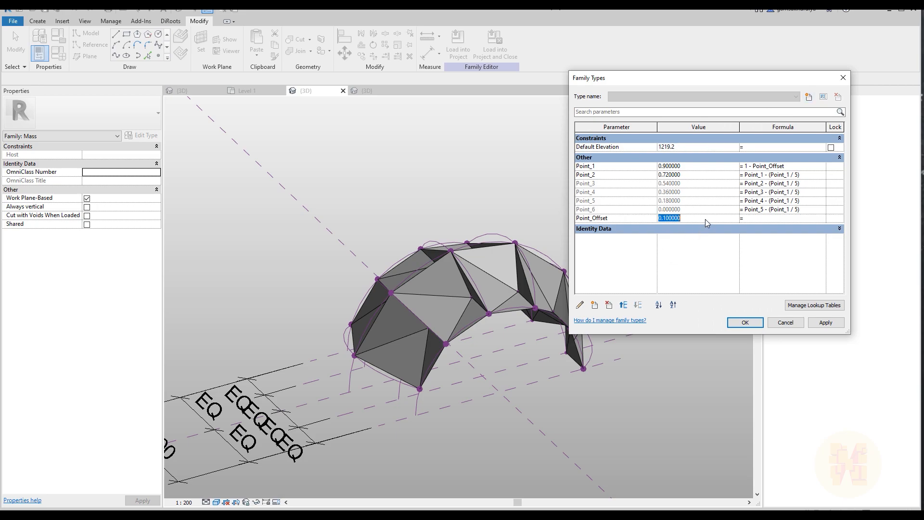
text(0.5)
key(Return)
Set Point_Offset to 0.8 and apply it to fold the shelter further
shift+middle_drag(622, 386, 433, 347)
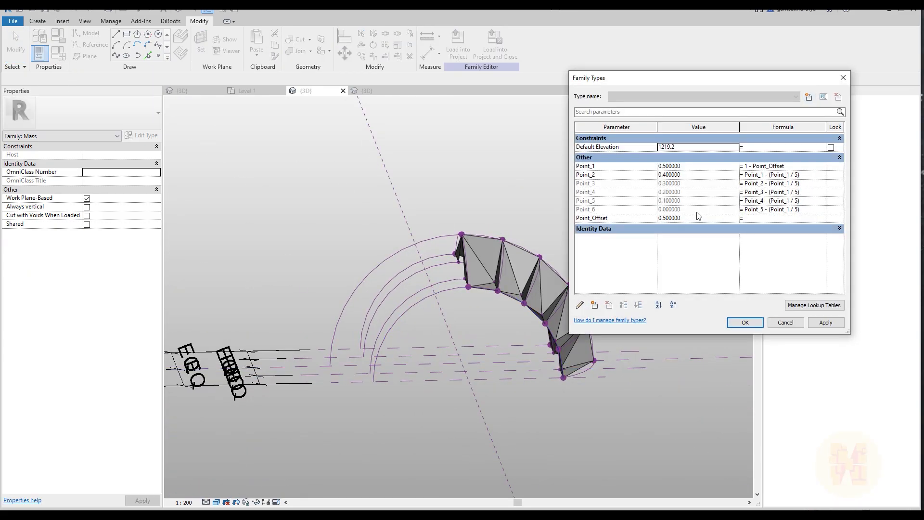
double_click(698, 220)
text(0.8)
click(745, 322)
Select the whole shelter, filter out the generic models, and temporarily hide all reference lines and reference points
shift+middle_drag(751, 318, 329, 366)
scroll(329, 366, down, 2)
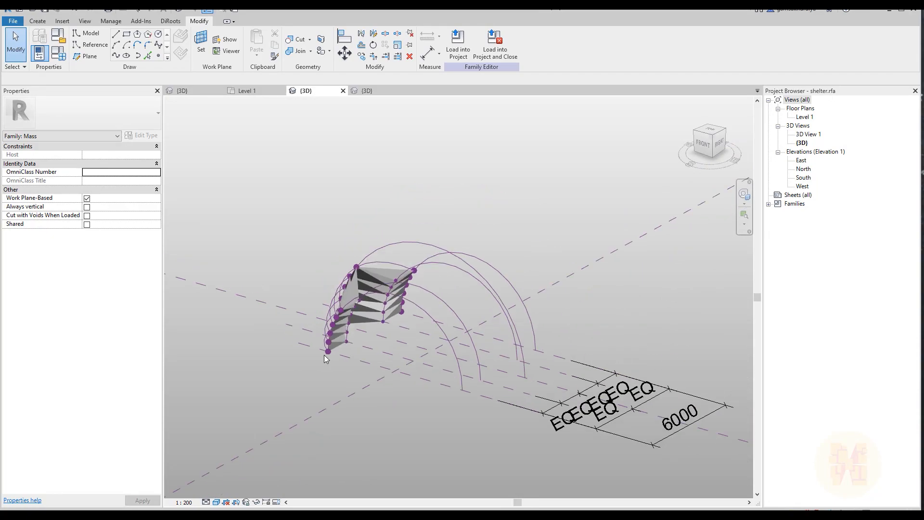
drag(247, 199, 584, 432)
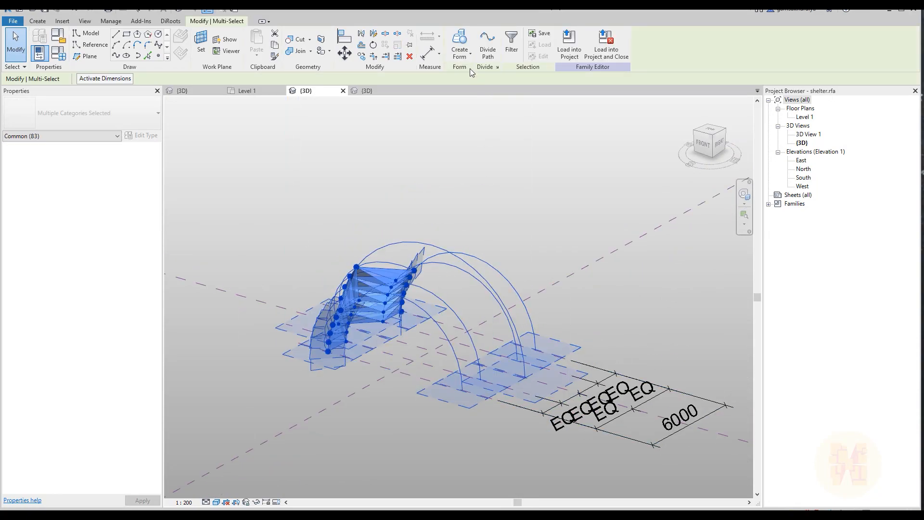
click(511, 44)
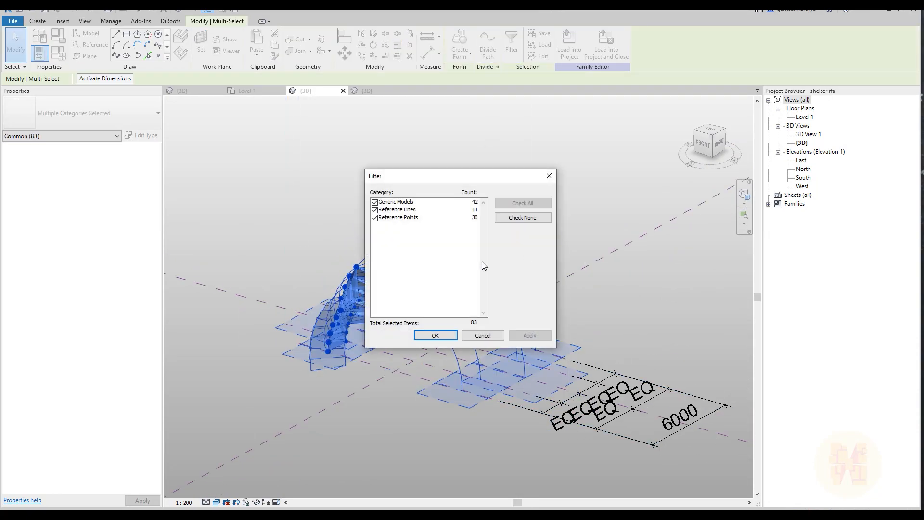
click(375, 210)
click(376, 218)
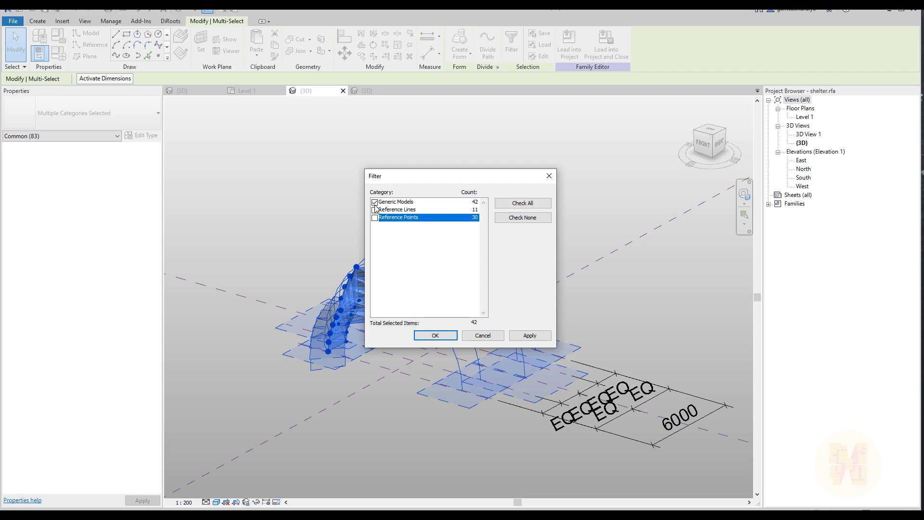
click(433, 335)
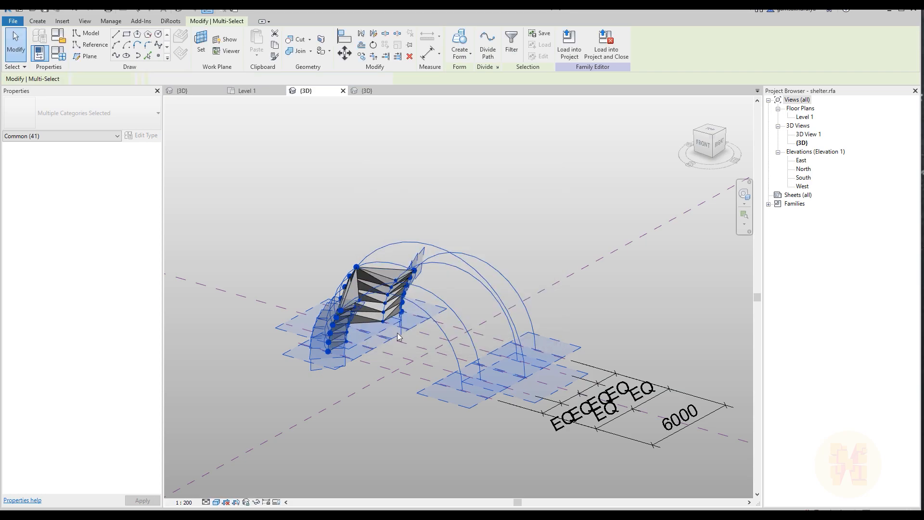
key(h)
key(h)
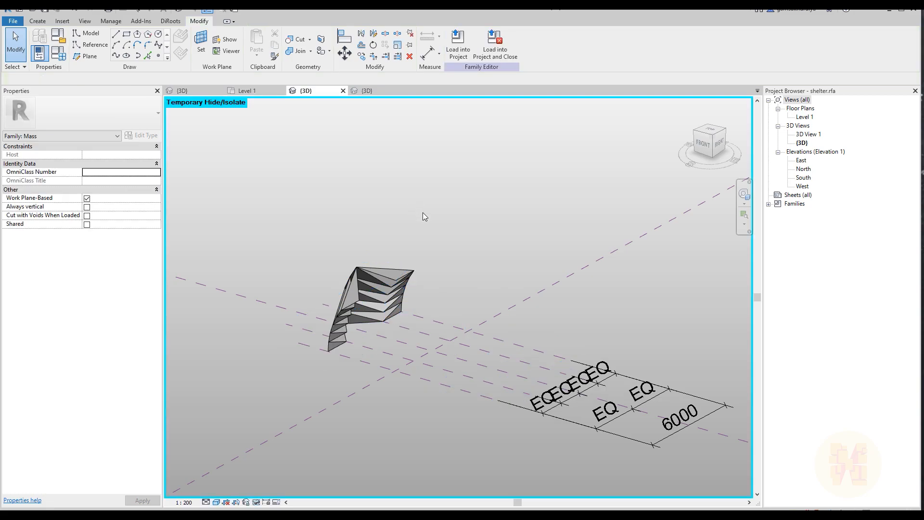
Set the Point_Offset family parameter to 0.2 to unfold the shelter
shift+middle_drag(424, 214, 275, 135)
click(65, 54)
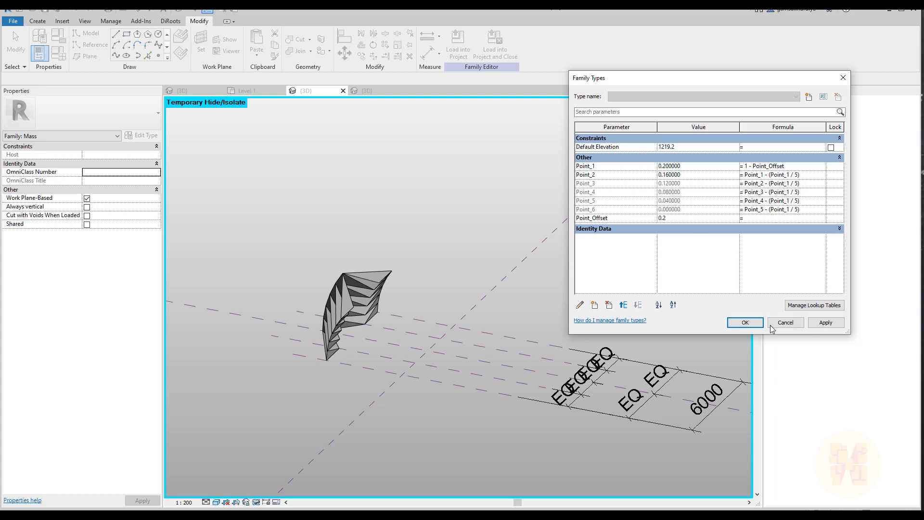
key(Return)
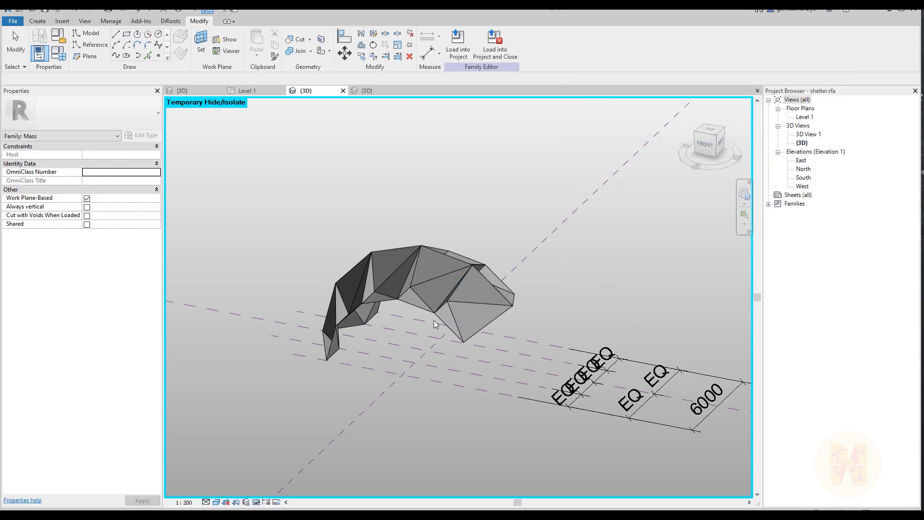
Examine the unfolded shelter's triangular panels from the front and back
shift+middle_drag(615, 266, 472, 298)
shift+middle_drag(405, 318, 357, 375)
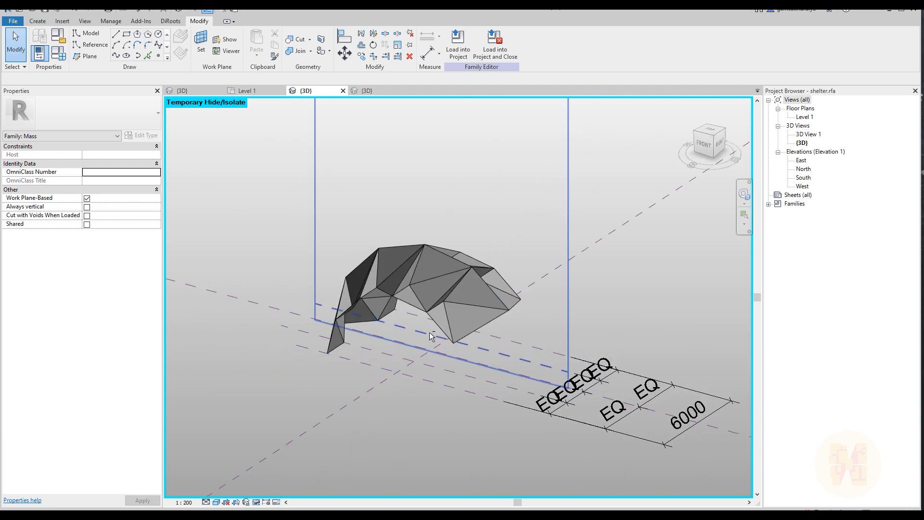
shift+middle_drag(431, 336, 376, 337)
shift+middle_drag(380, 391, 408, 338)
shift+middle_drag(592, 374, 556, 393)
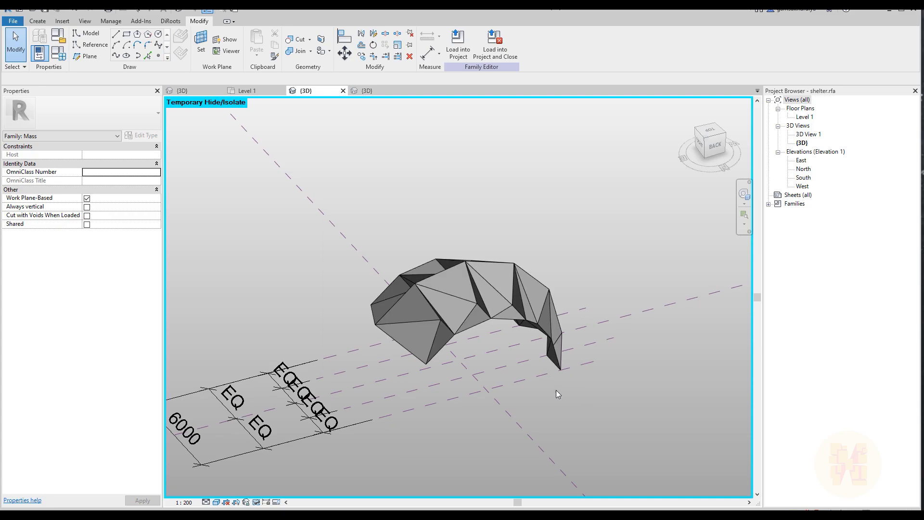
shift+middle_drag(499, 351, 504, 319)
shift+middle_drag(388, 220, 395, 252)
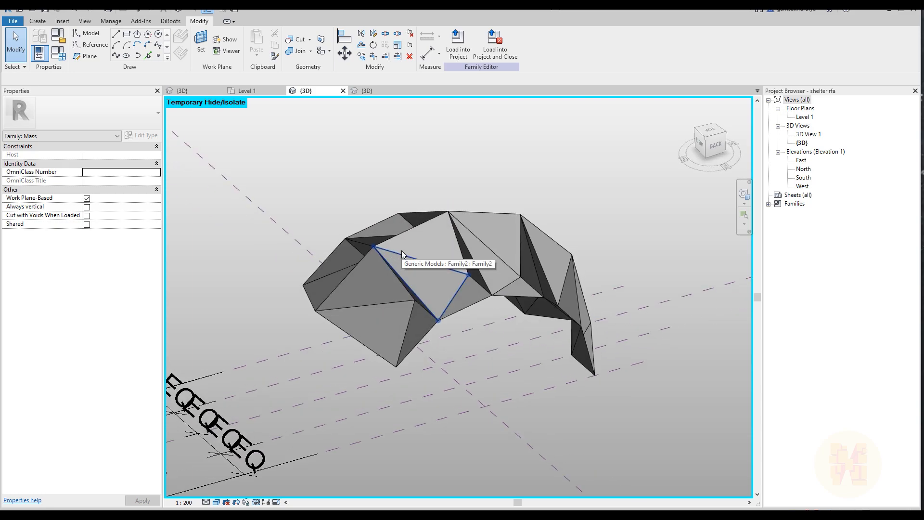